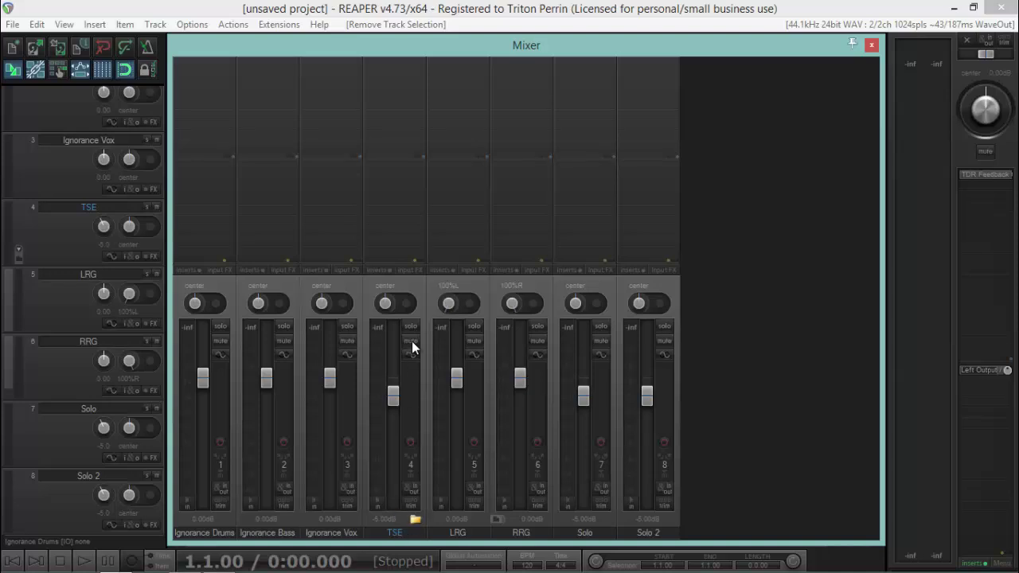
Toggle solo on the selected track with the F6 shortcut
{"action": "key", "text": "F6"}
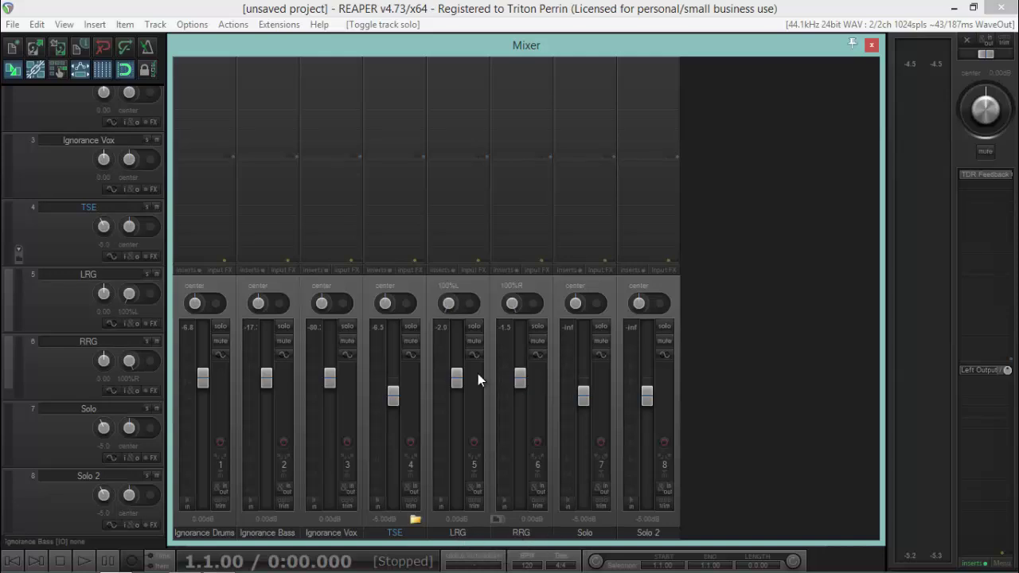
{"action": "left_click", "coordinate": [410, 327]}
{"action": "left_click", "coordinate": [83, 561]}
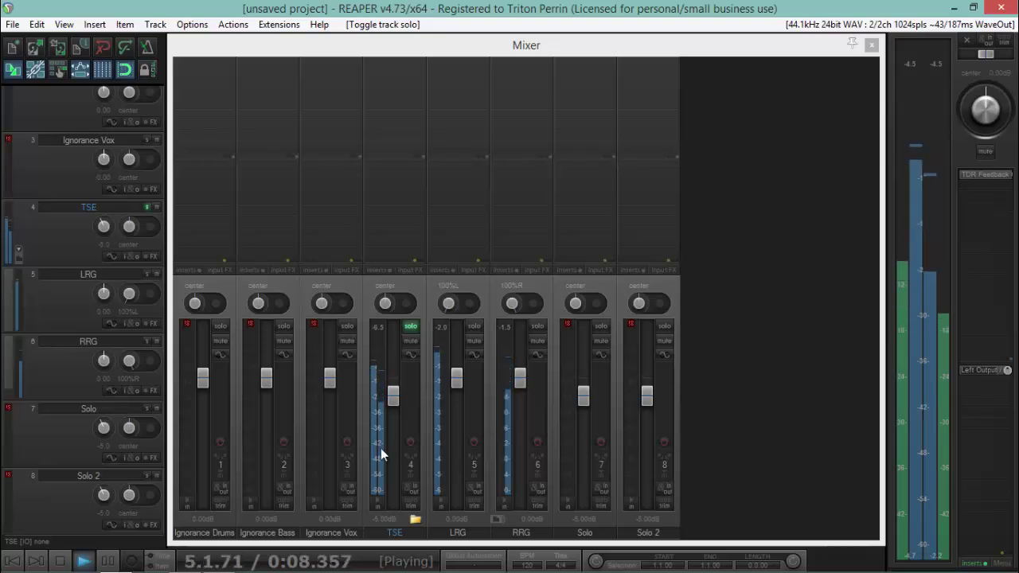
{"action": "left_click", "coordinate": [57, 563]}
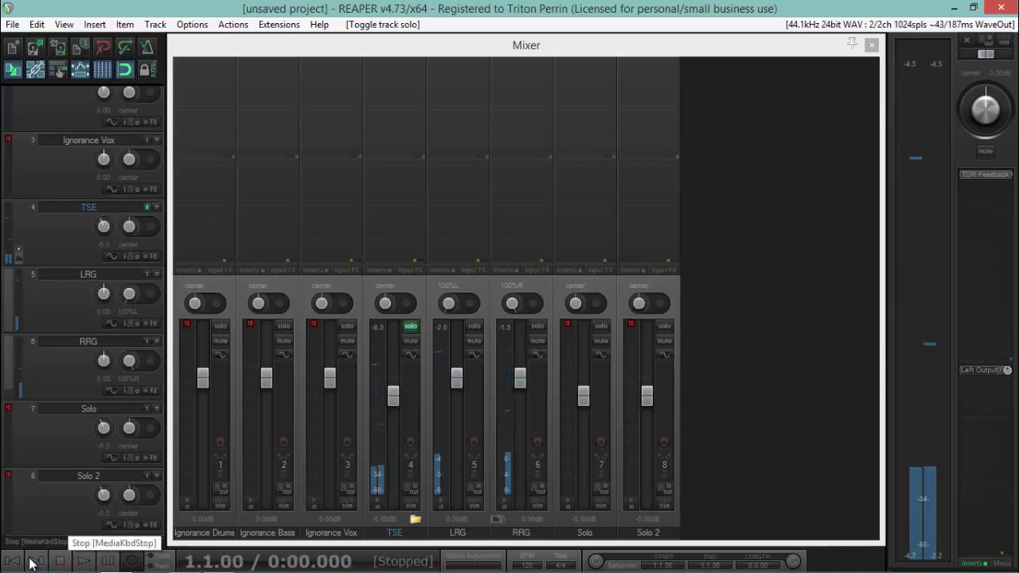
{"action": "left_click", "coordinate": [411, 327]}
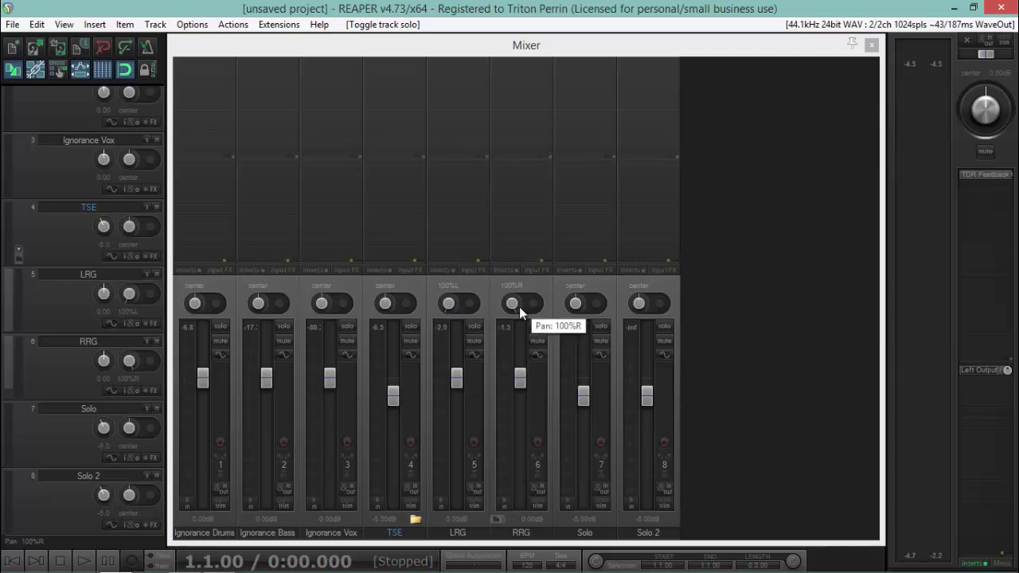
Solo the TSE track and insert the TSE X50 v2 plugin on it
{"action": "left_click", "coordinate": [410, 327]}
{"action": "left_click", "coordinate": [387, 70]}
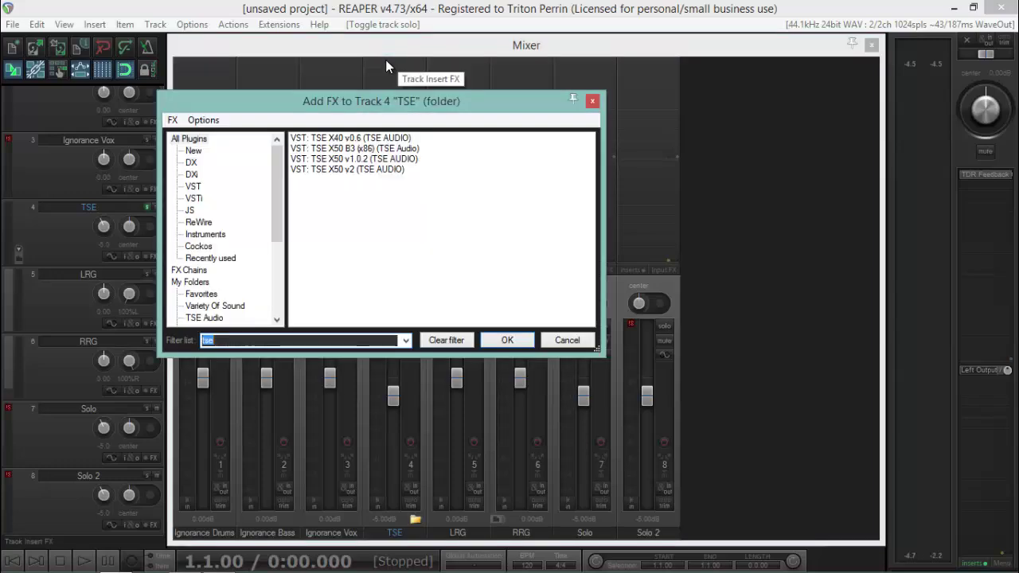
{"action": "double_click", "coordinate": [347, 169]}
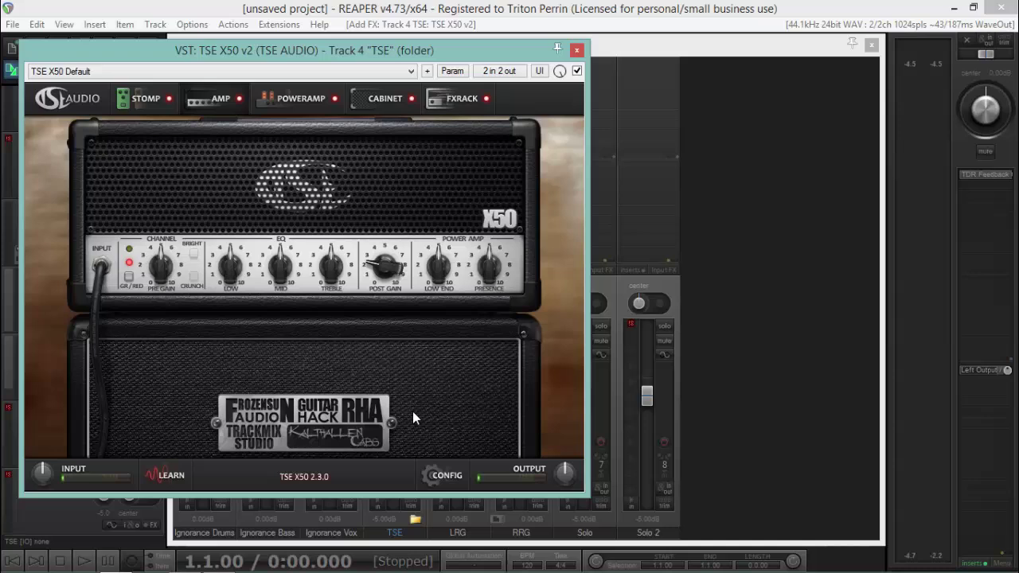
Set the X50 config quality to High and oversampling to Auto 4X / 8X
{"action": "left_click", "coordinate": [434, 474]}
{"action": "mouse_move", "coordinate": [472, 400]}
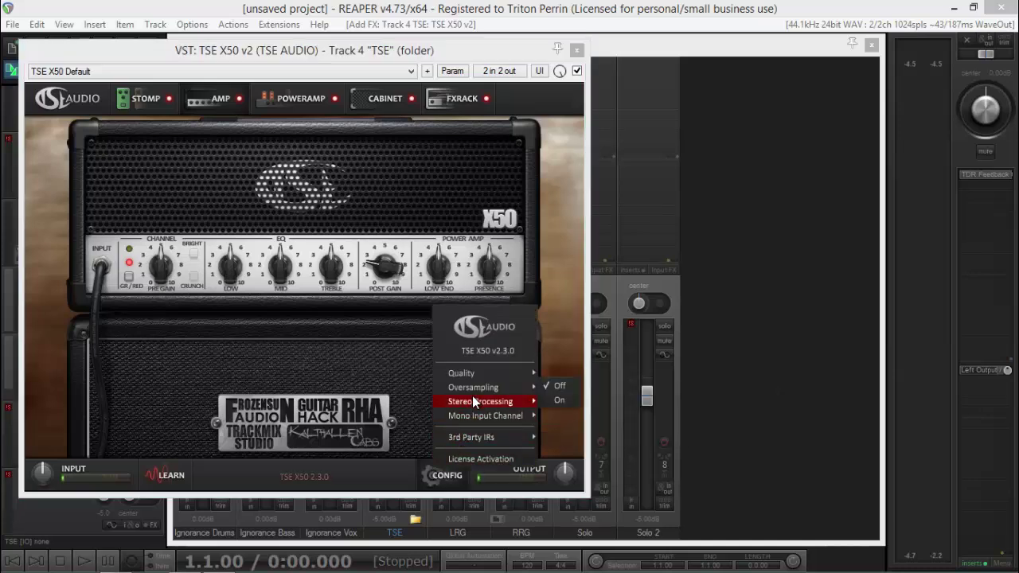
{"action": "left_click", "coordinate": [552, 398]}
{"action": "left_click", "coordinate": [424, 483]}
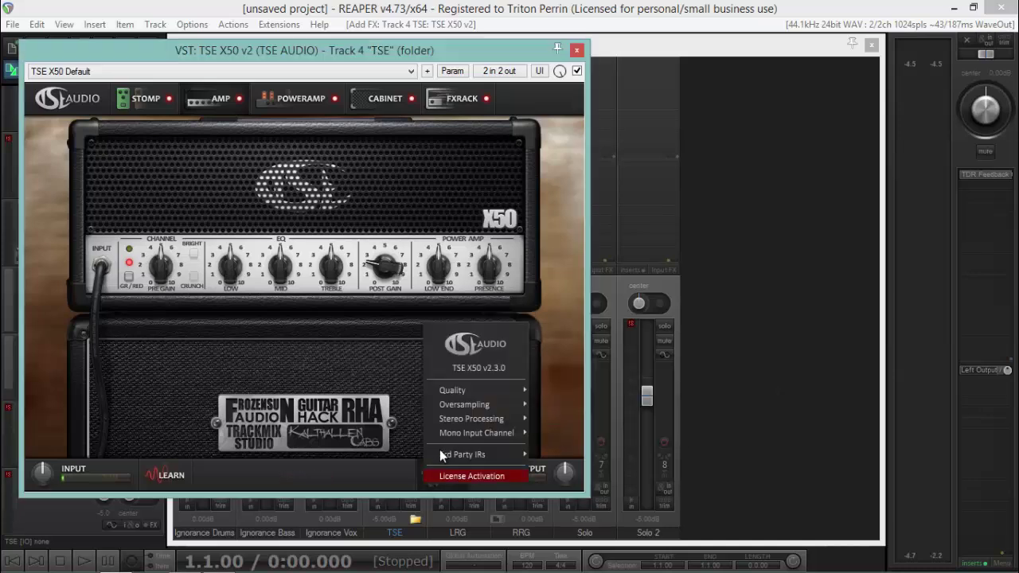
{"action": "mouse_move", "coordinate": [457, 393]}
{"action": "left_click", "coordinate": [546, 388]}
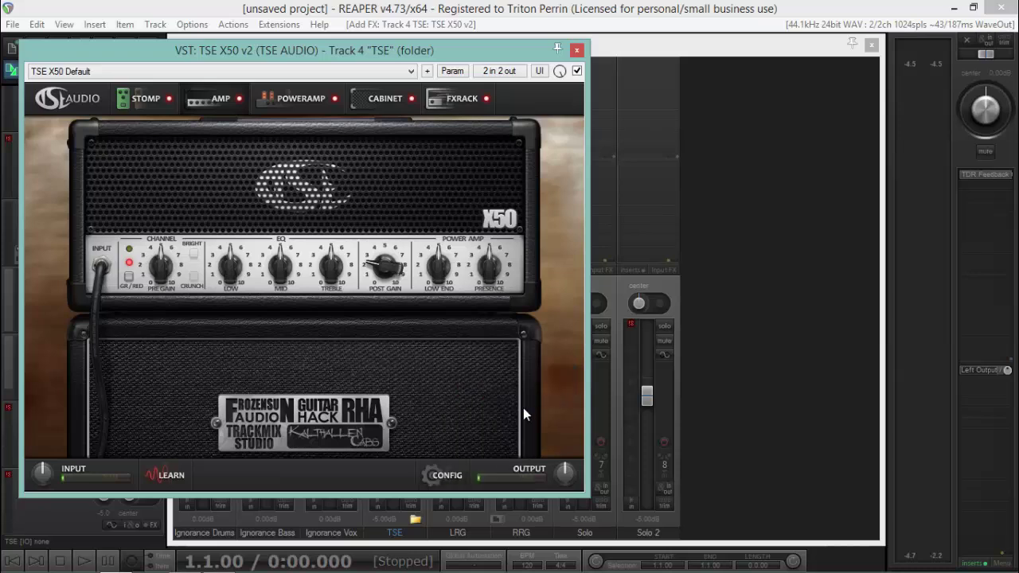
{"action": "left_click", "coordinate": [439, 476]}
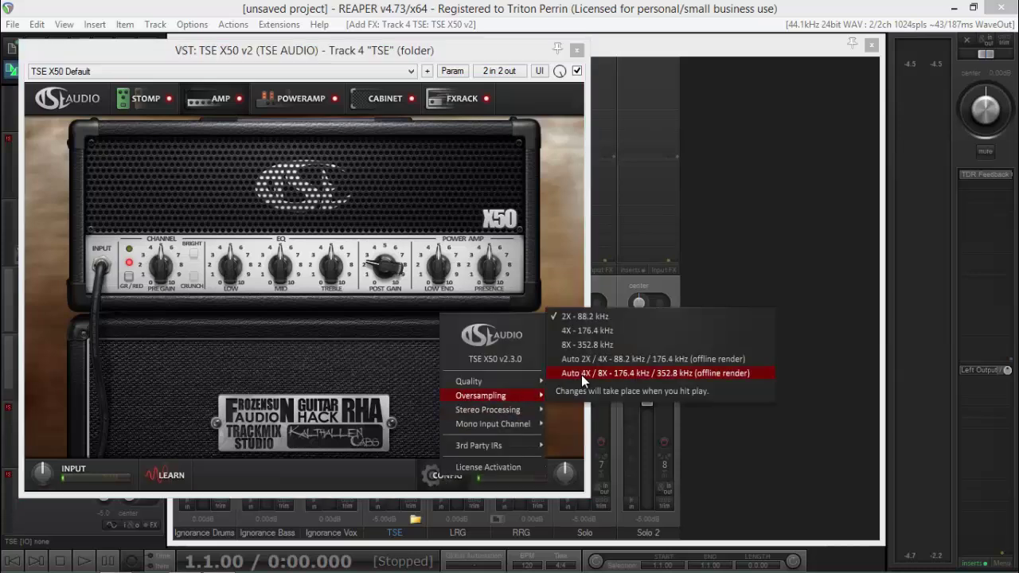
{"action": "left_click", "coordinate": [581, 374]}
Run the X50's automatic input-gain LEARN while the track plays, then stop
{"action": "left_click", "coordinate": [166, 476]}
{"action": "left_click", "coordinate": [83, 560]}
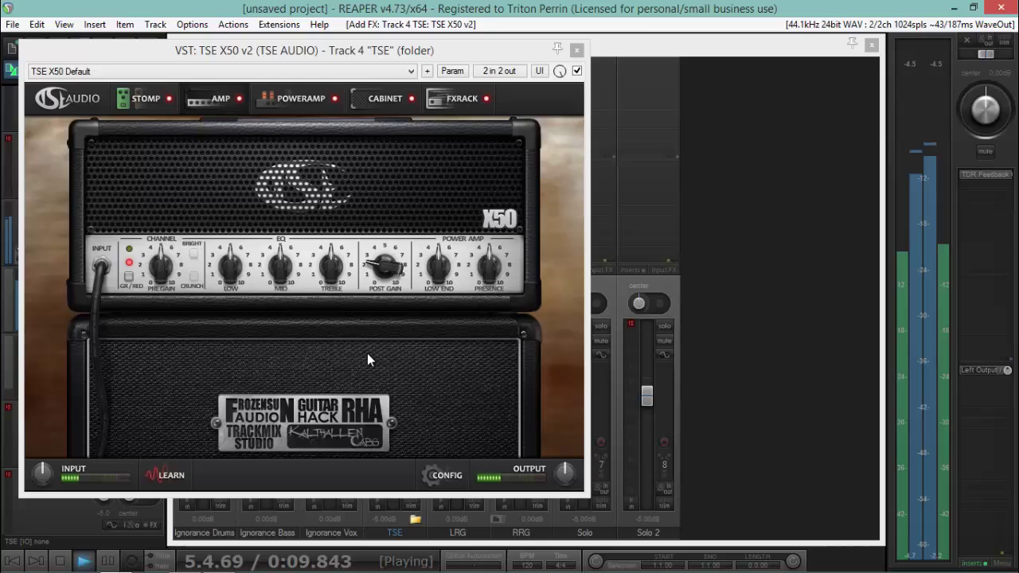
{"action": "left_click", "coordinate": [161, 475]}
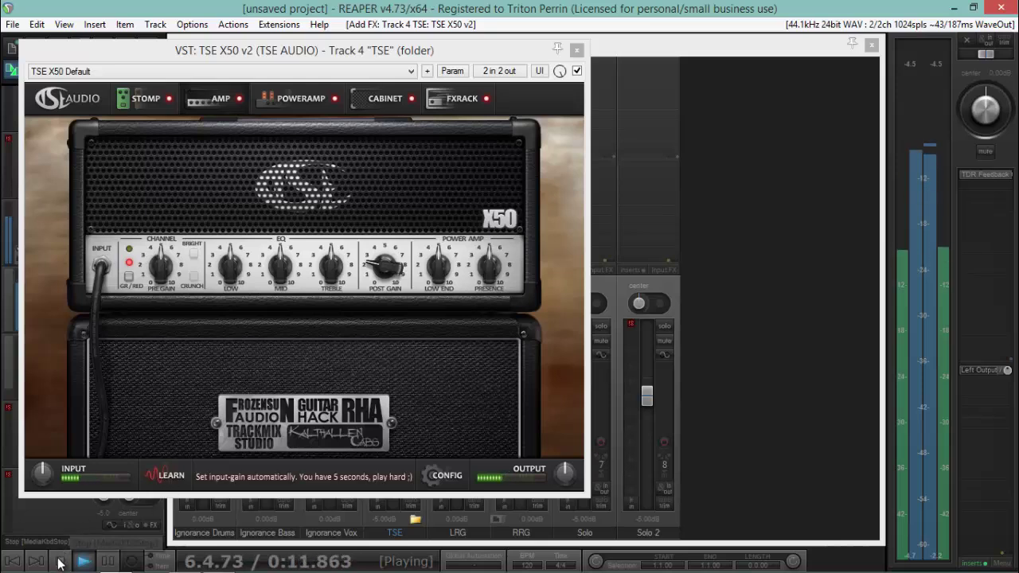
{"action": "left_click", "coordinate": [60, 562]}
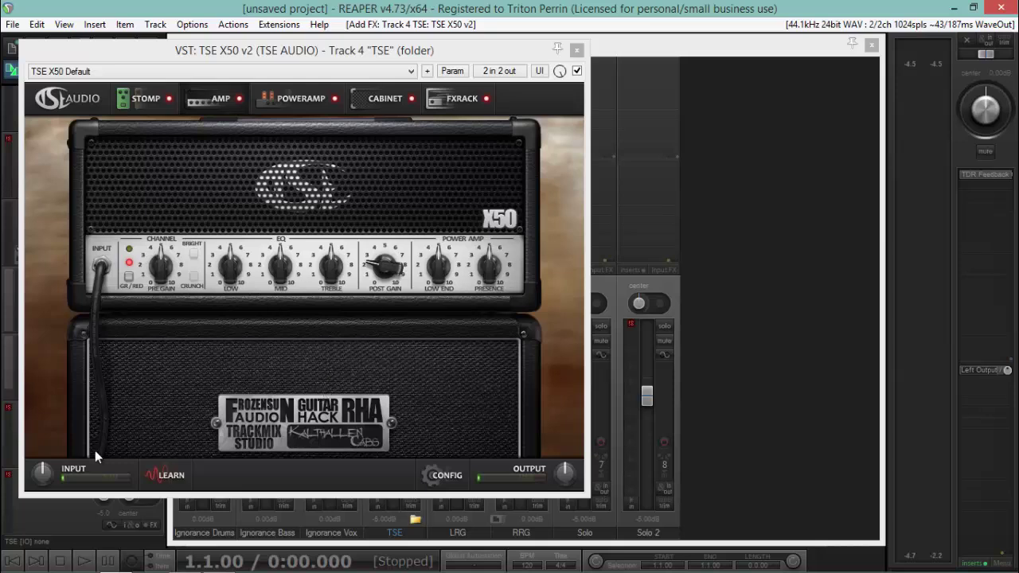
Switch LEARN's pickup reference to Passive Pickup and rerun gain learning during playback
{"action": "right_click", "coordinate": [161, 478]}
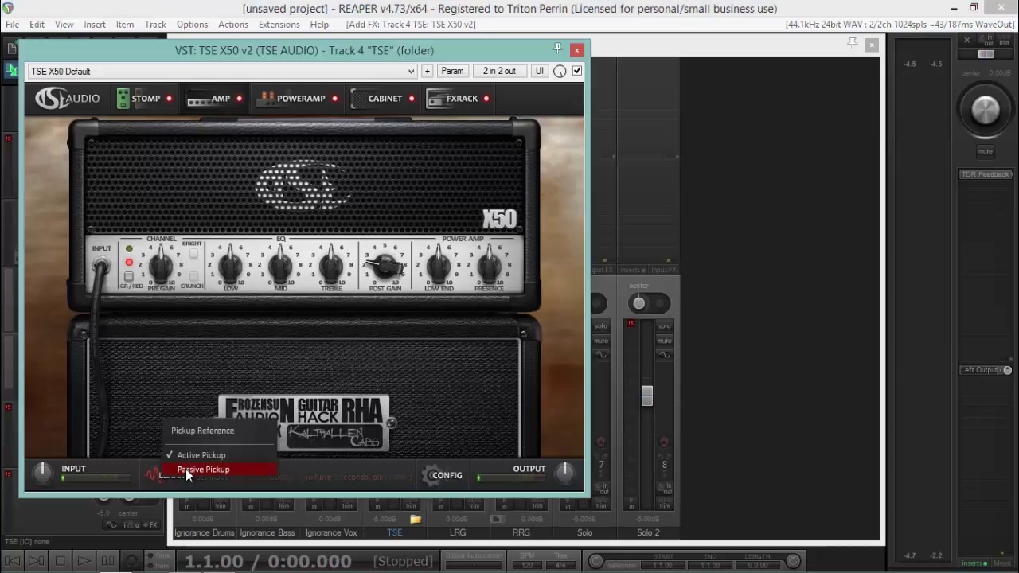
{"action": "left_click", "coordinate": [186, 469]}
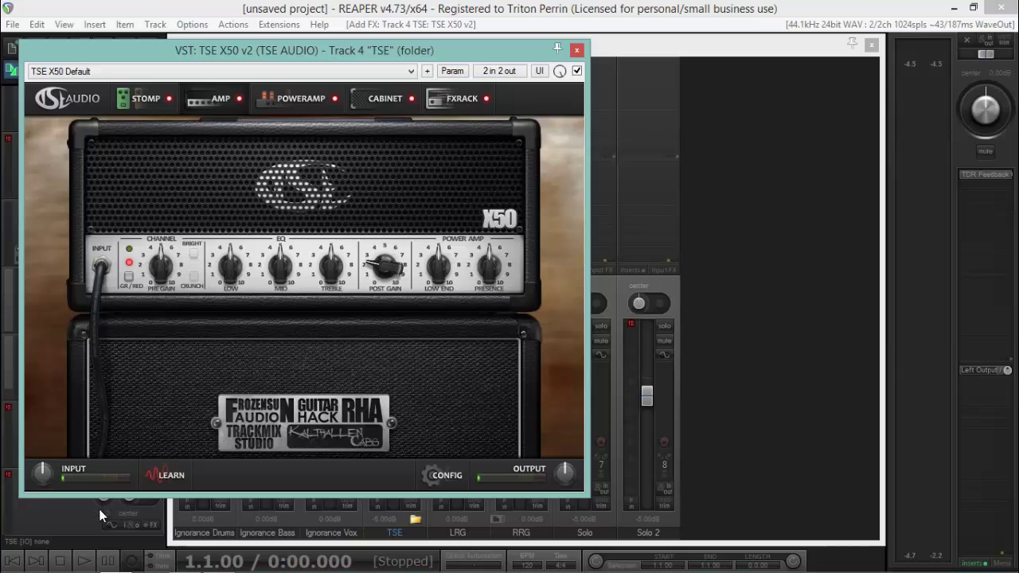
{"action": "left_click", "coordinate": [82, 560]}
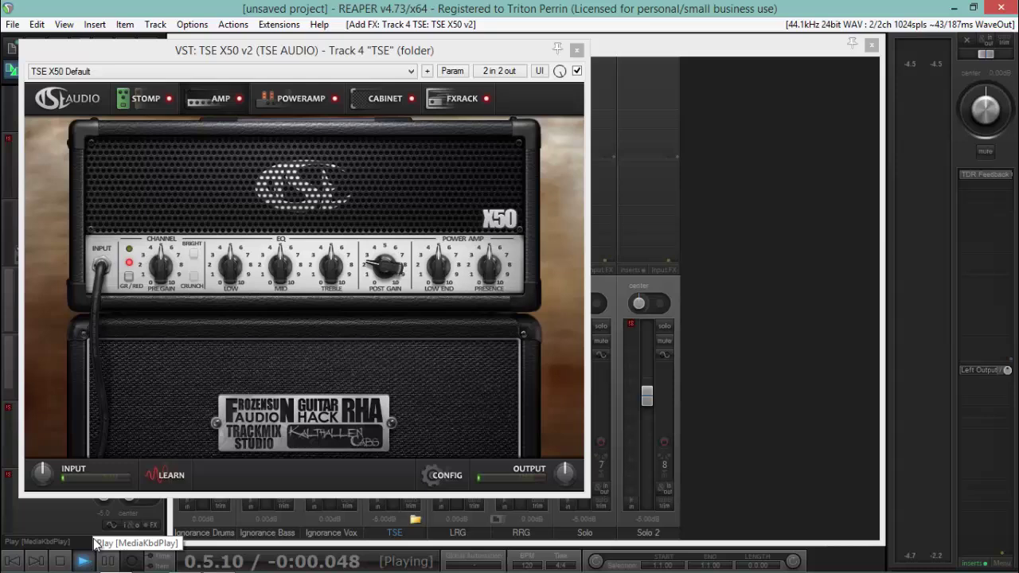
{"action": "left_click", "coordinate": [171, 471]}
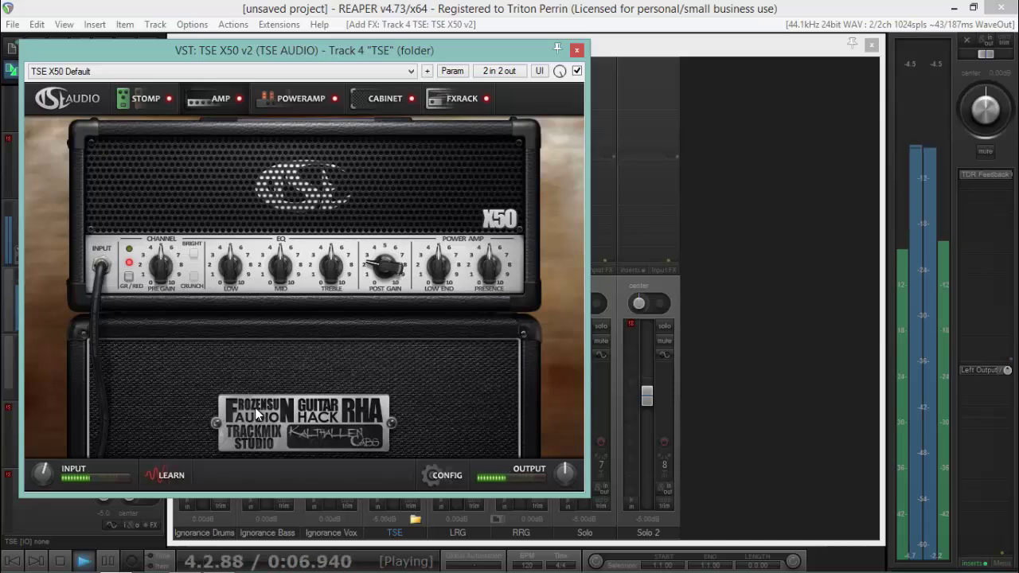
{"action": "left_click", "coordinate": [60, 562]}
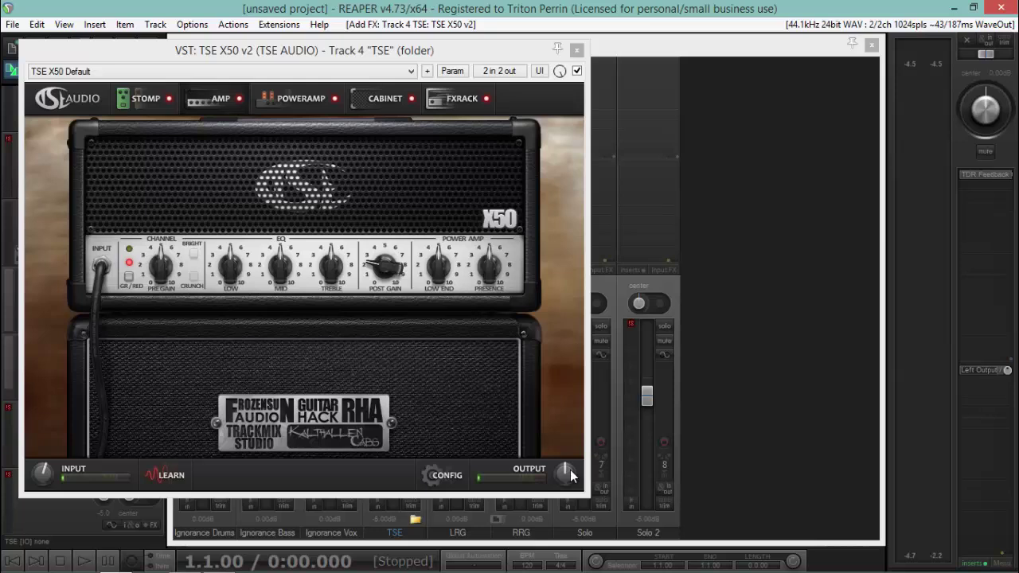
Lower Pre Gain to 20% and add NoiseFighter, TSE808 and R47 pedals to the pedalboard
{"action": "left_click_drag", "start_coordinate": [163, 267], "coordinate": [148, 334]}
{"action": "left_click", "coordinate": [133, 101]}
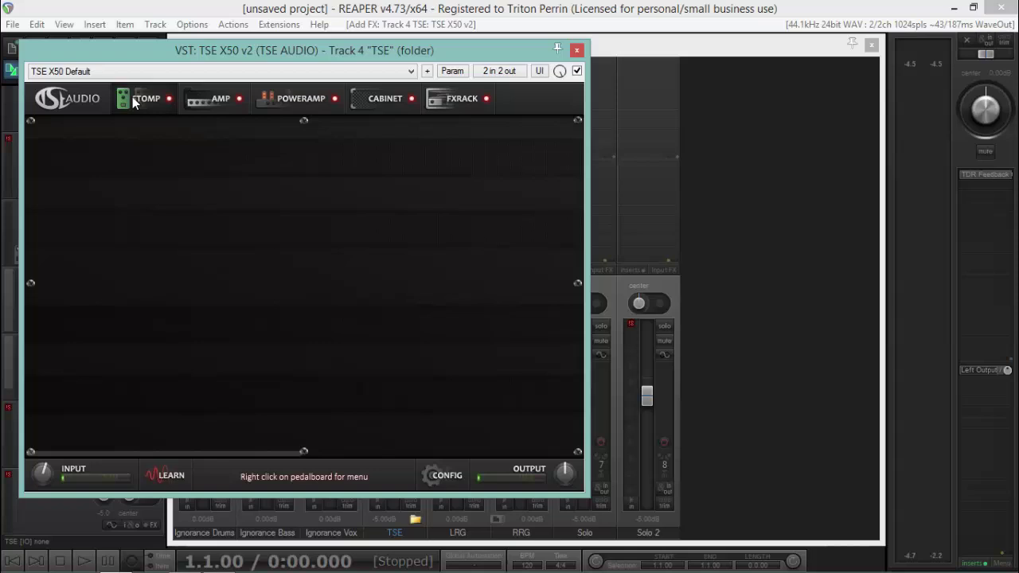
{"action": "right_click", "coordinate": [112, 229]}
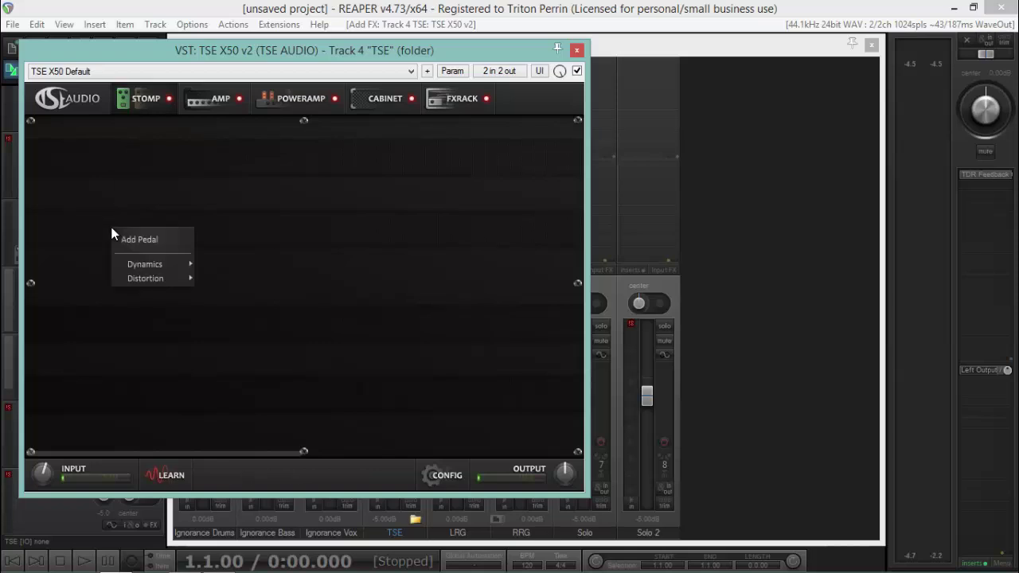
{"action": "mouse_move", "coordinate": [134, 268]}
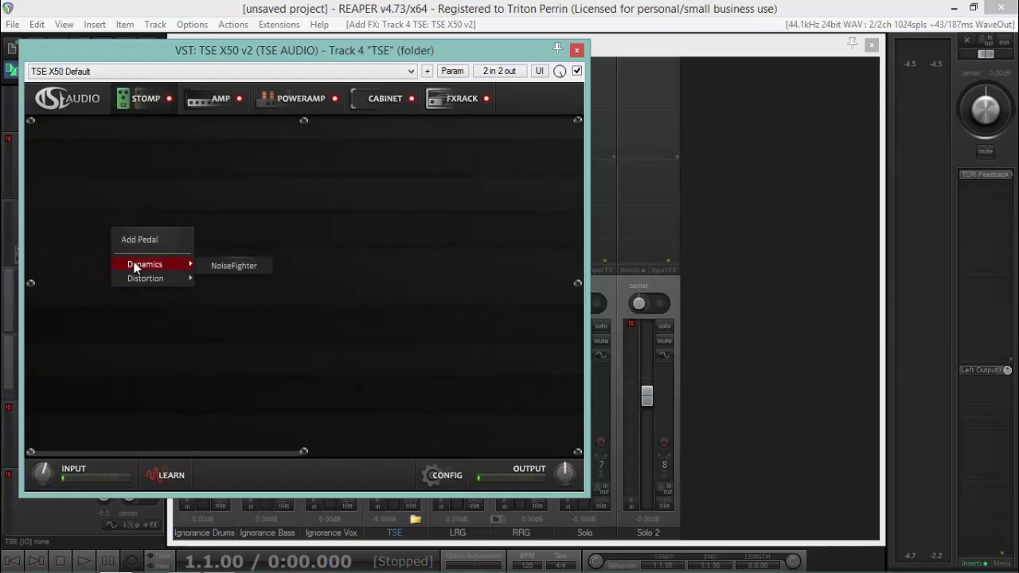
{"action": "left_click", "coordinate": [211, 271]}
{"action": "right_click", "coordinate": [248, 268]}
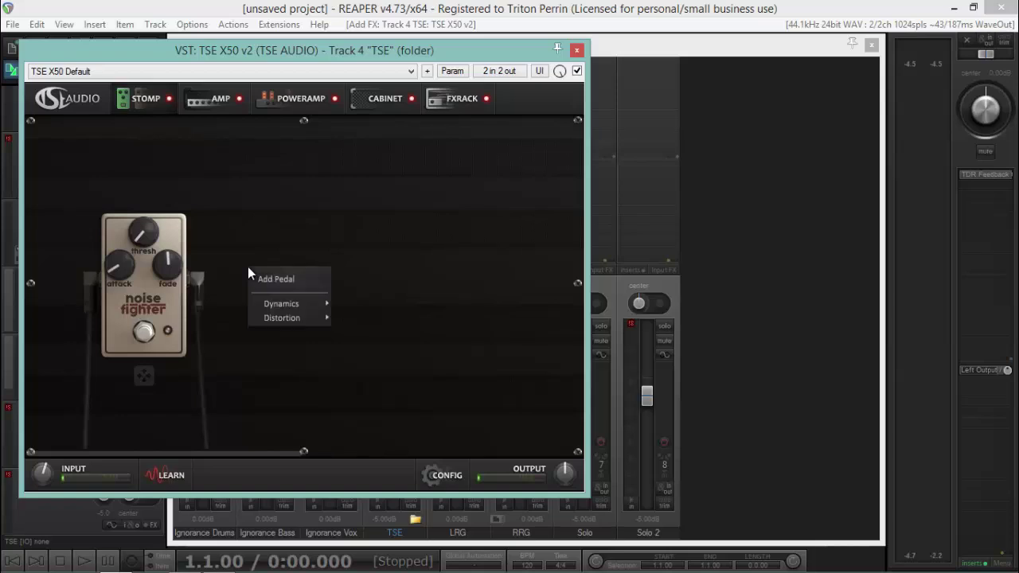
{"action": "mouse_move", "coordinate": [280, 320]}
{"action": "left_click", "coordinate": [358, 302]}
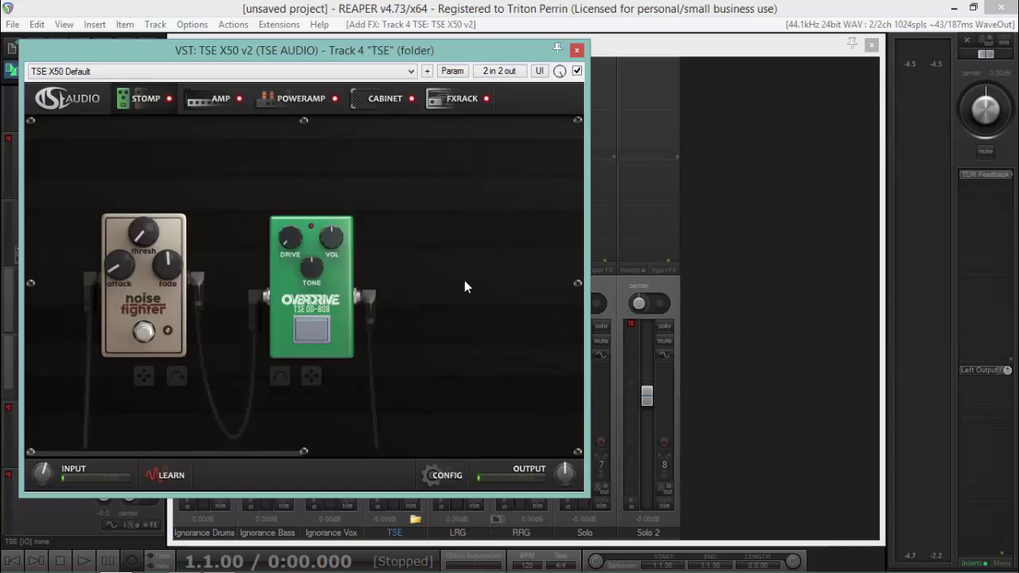
{"action": "right_click", "coordinate": [465, 281]}
{"action": "mouse_move", "coordinate": [491, 329]}
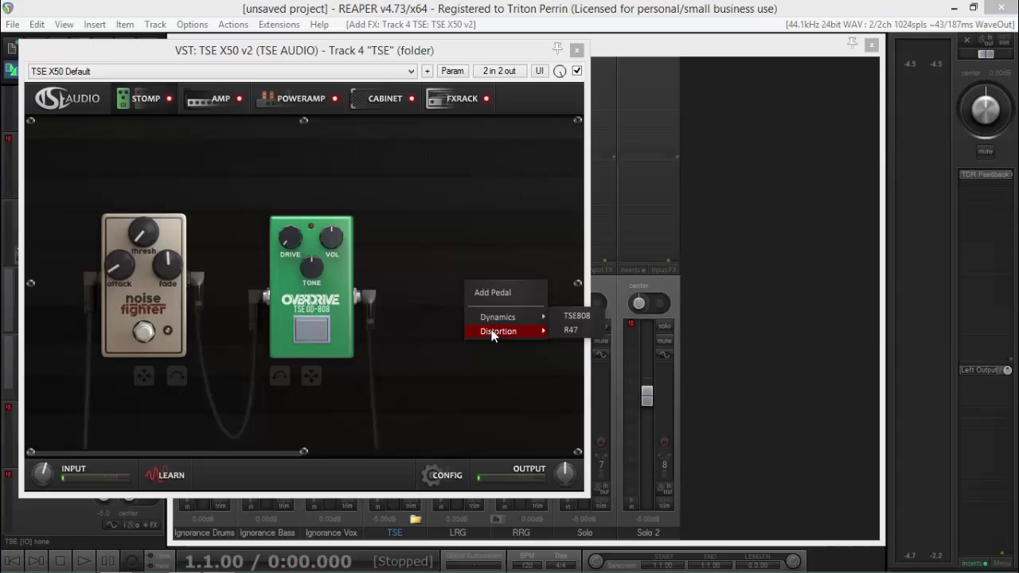
{"action": "left_click", "coordinate": [568, 330]}
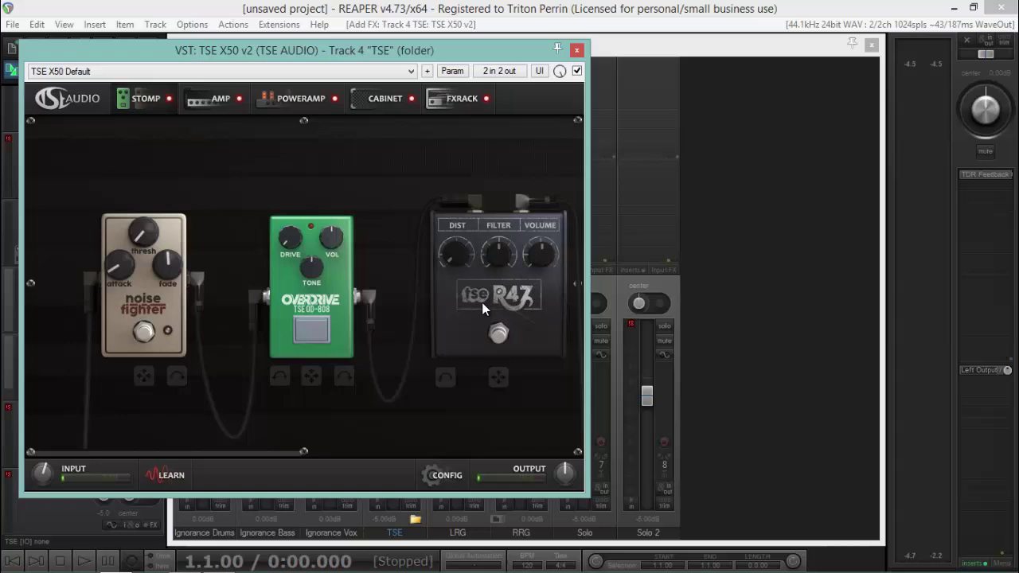
{"action": "left_click_drag", "start_coordinate": [454, 299], "coordinate": [465, 292]}
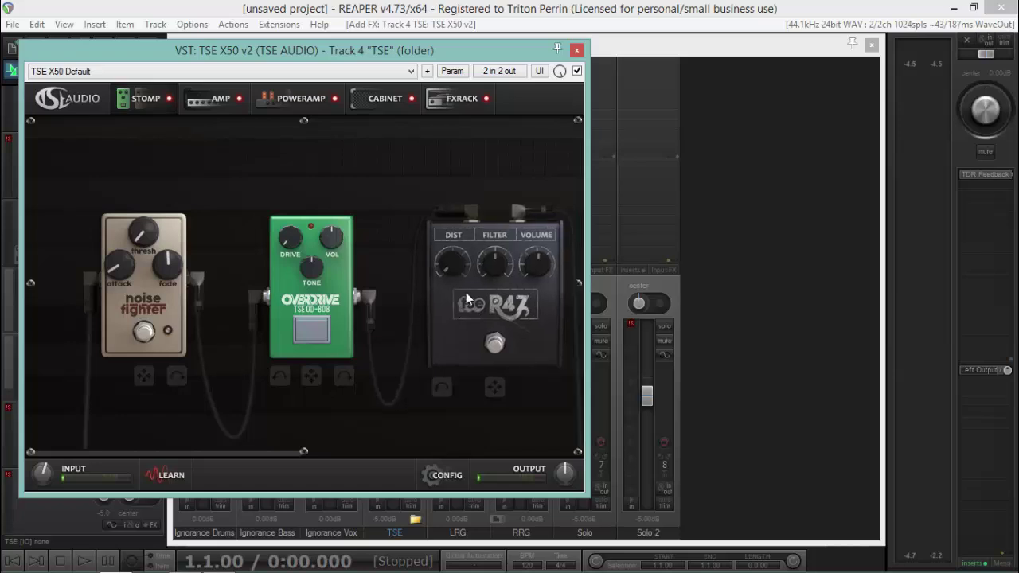
Turn the TSE808 overdrive on and audition it bypassed and re-engaged during playback
{"action": "left_click", "coordinate": [303, 327]}
{"action": "mouse_move", "coordinate": [311, 260]}
{"action": "left_click", "coordinate": [83, 561]}
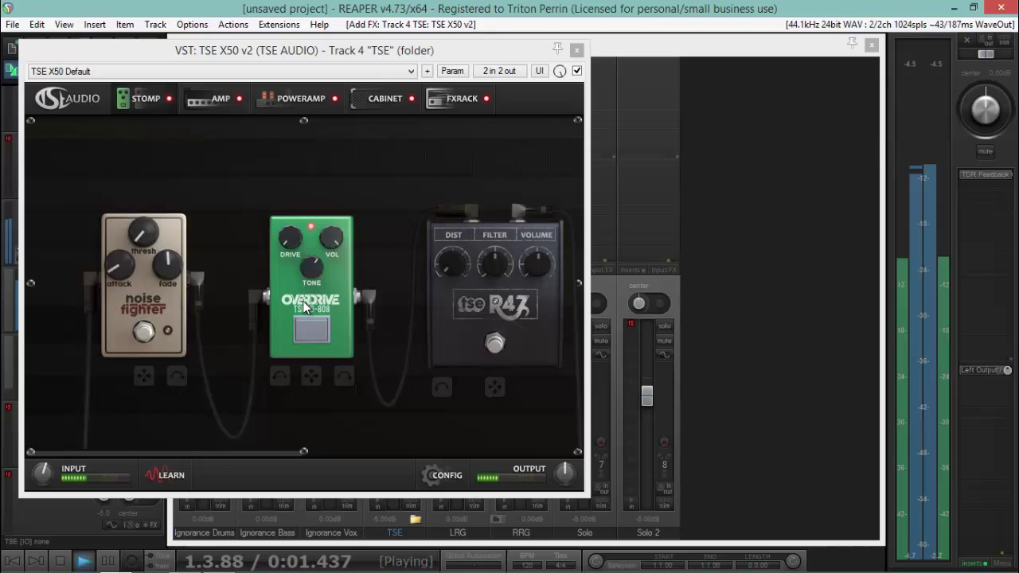
{"action": "left_click", "coordinate": [309, 328]}
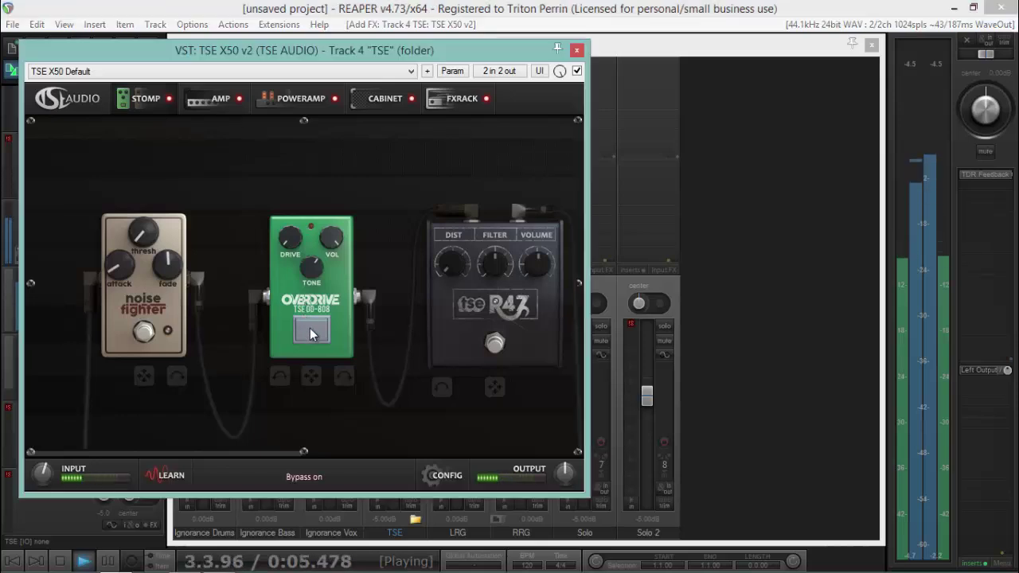
{"action": "left_click", "coordinate": [310, 328]}
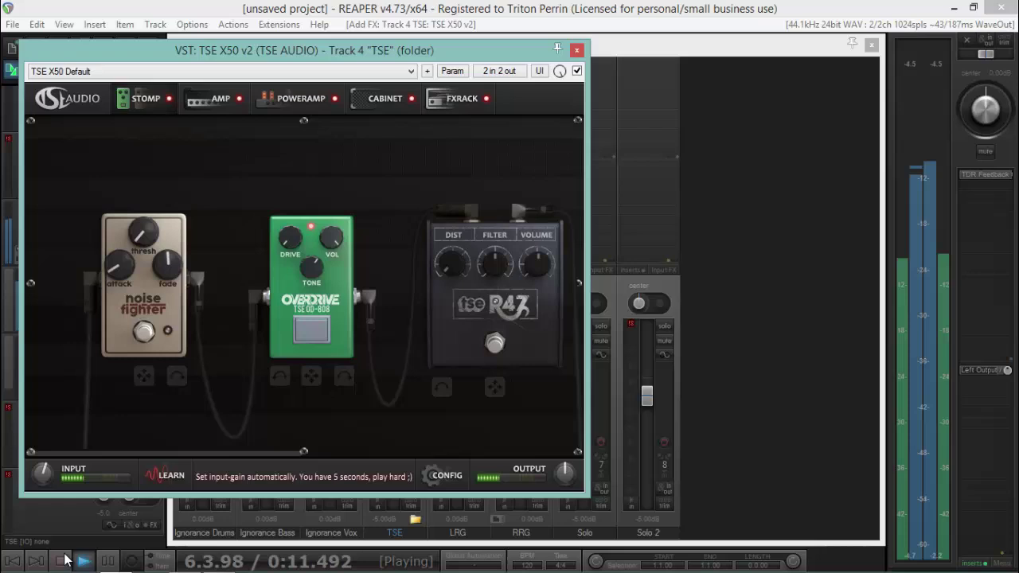
{"action": "key", "text": "space"}
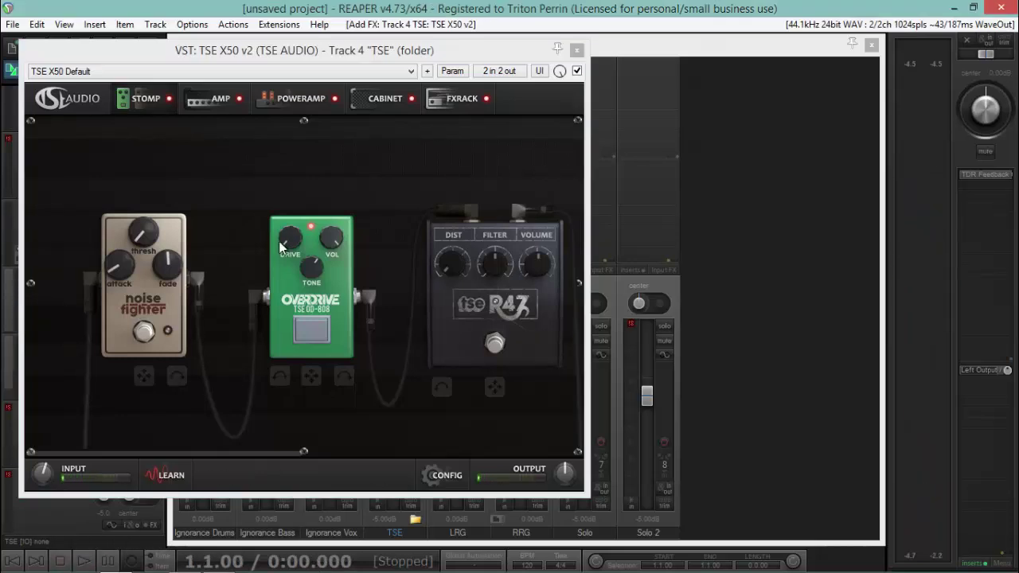
On the Cabinet page, audition Kalthallen KC 001b, 003b, 005a and 007b impulses during playback
{"action": "left_click", "coordinate": [379, 104]}
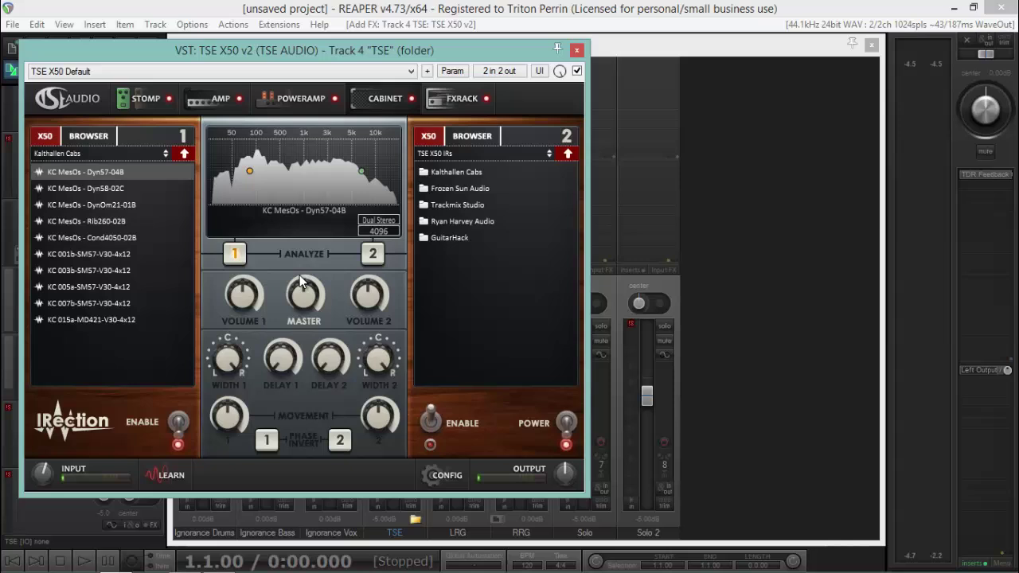
{"action": "left_click", "coordinate": [84, 561]}
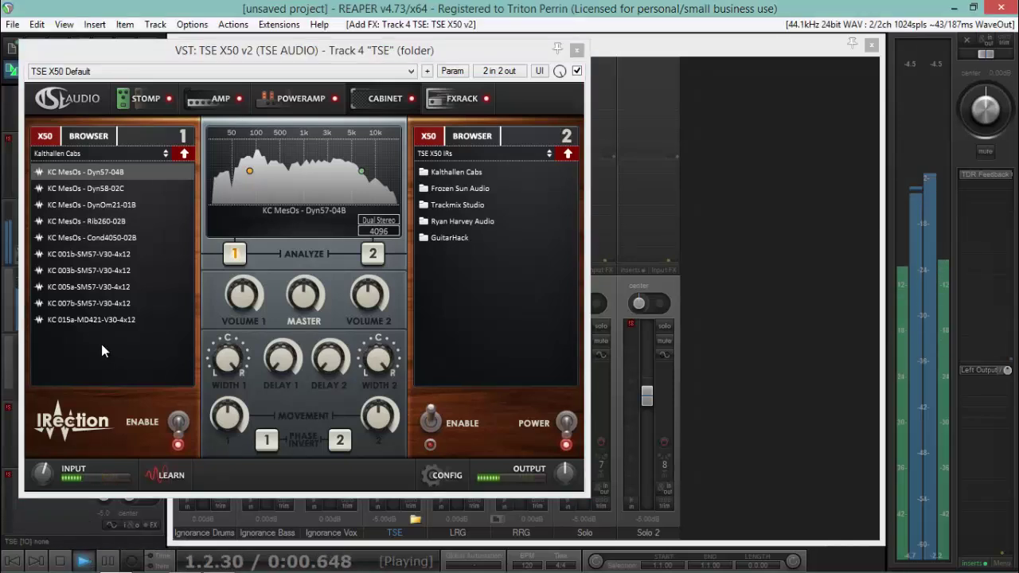
{"action": "left_click", "coordinate": [96, 255]}
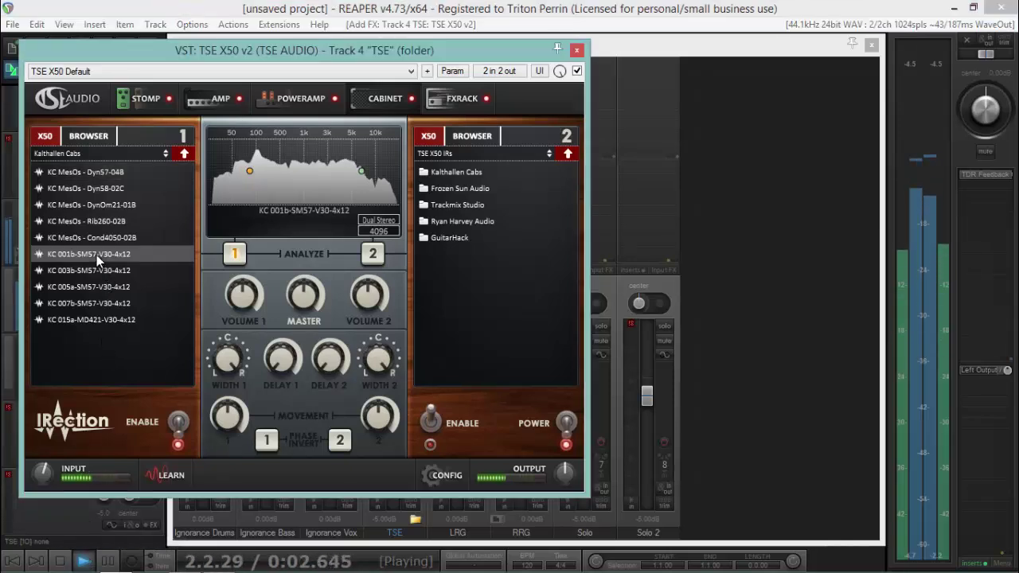
{"action": "left_click", "coordinate": [96, 270]}
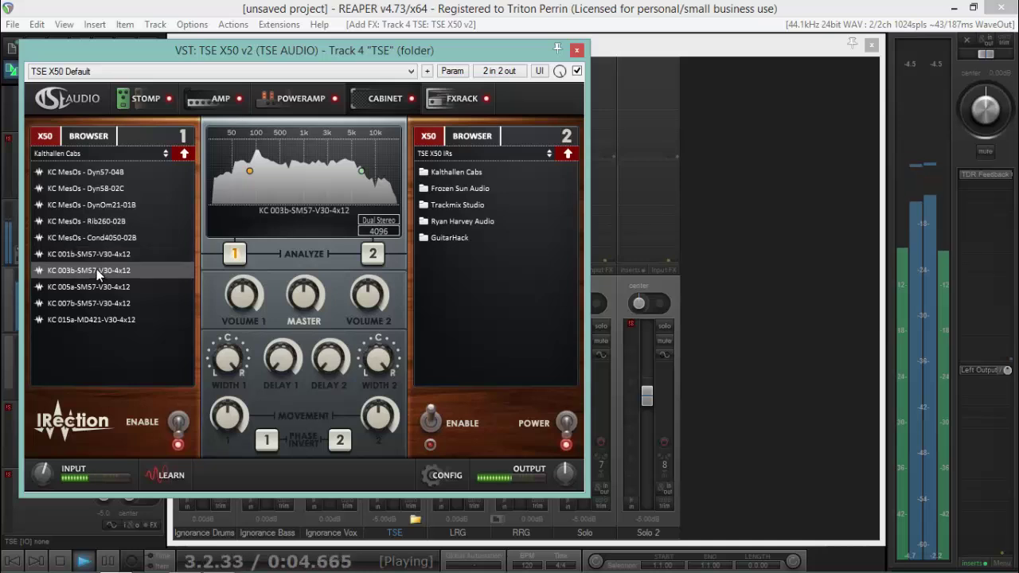
{"action": "left_click", "coordinate": [97, 288]}
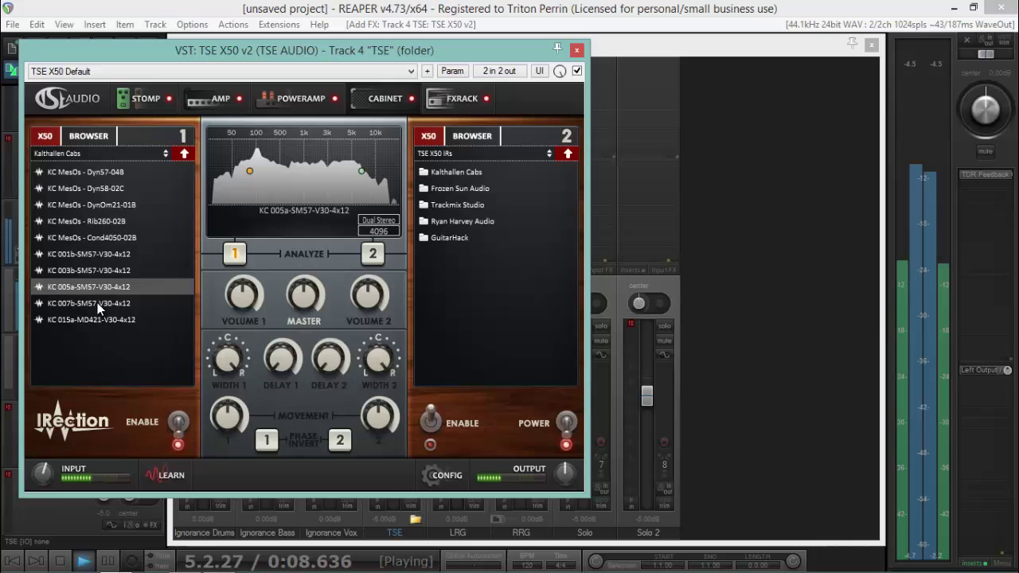
{"action": "left_click", "coordinate": [98, 303]}
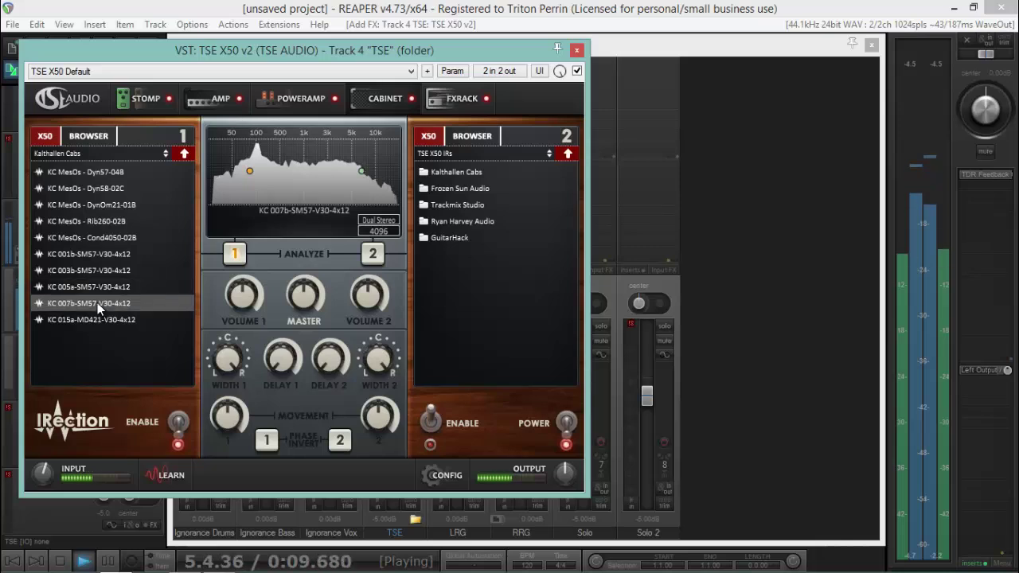
Audition the Frozen Sun Audio FSA Mesa 57 9 and Trackmix Studio TMS impulses
{"action": "left_click", "coordinate": [186, 154]}
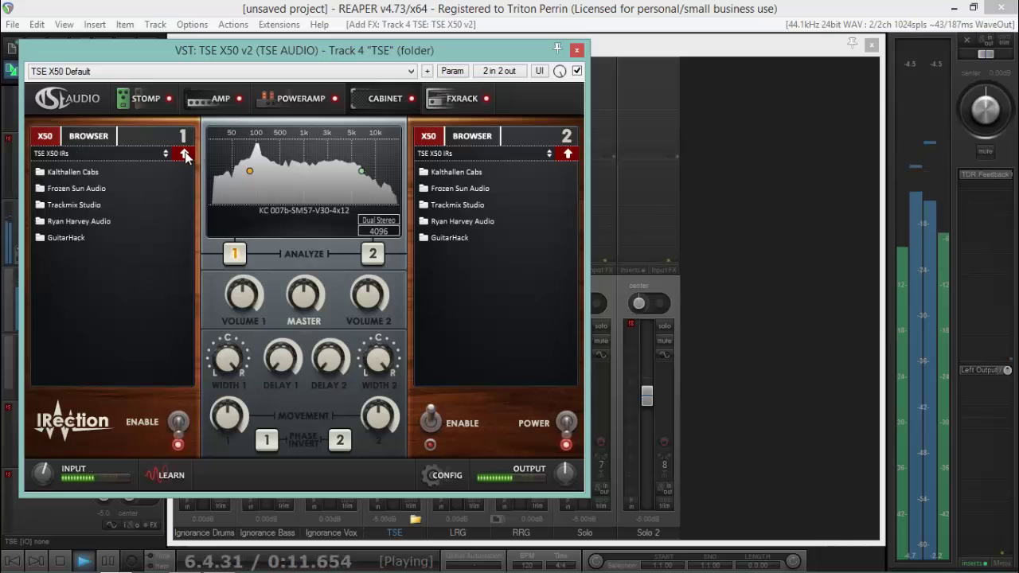
{"action": "double_click", "coordinate": [76, 190]}
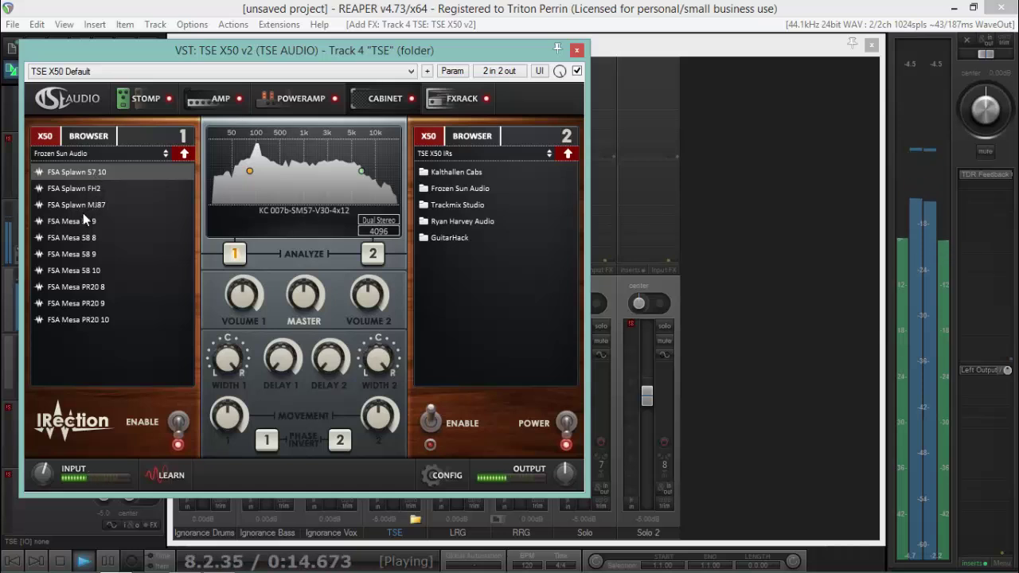
{"action": "left_click", "coordinate": [81, 219]}
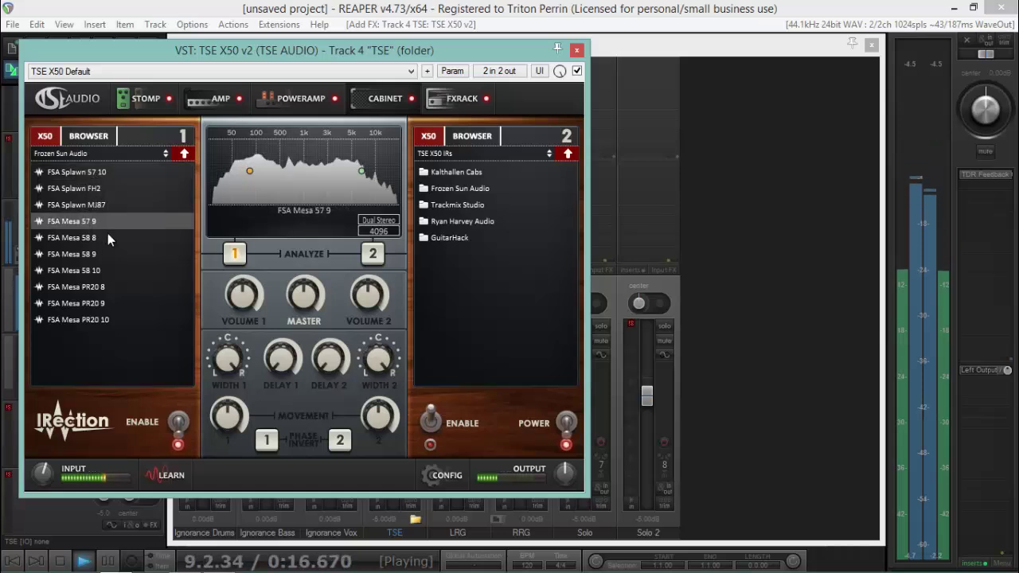
{"action": "left_click", "coordinate": [183, 156]}
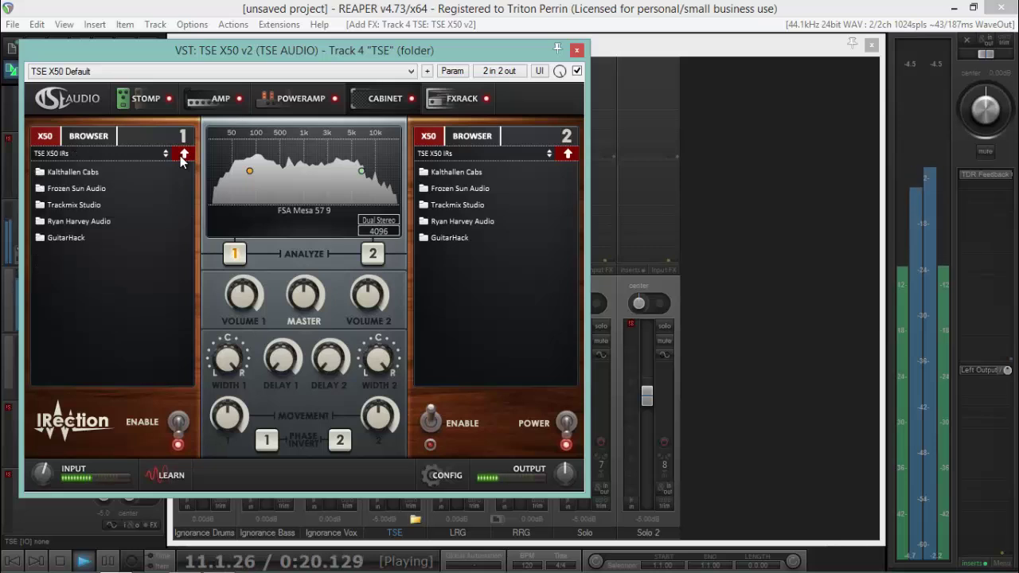
{"action": "left_click", "coordinate": [75, 205]}
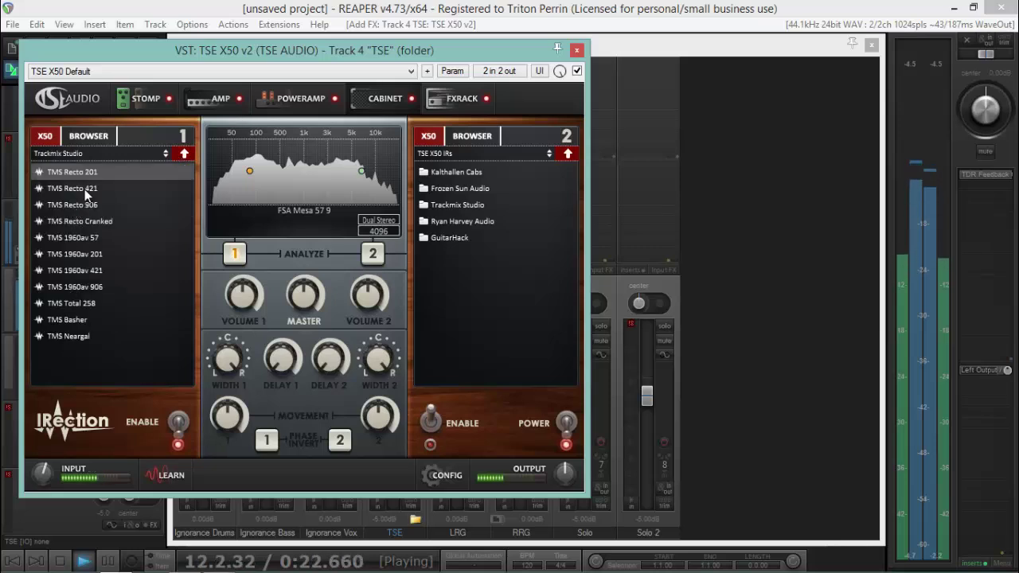
{"action": "left_click", "coordinate": [80, 236]}
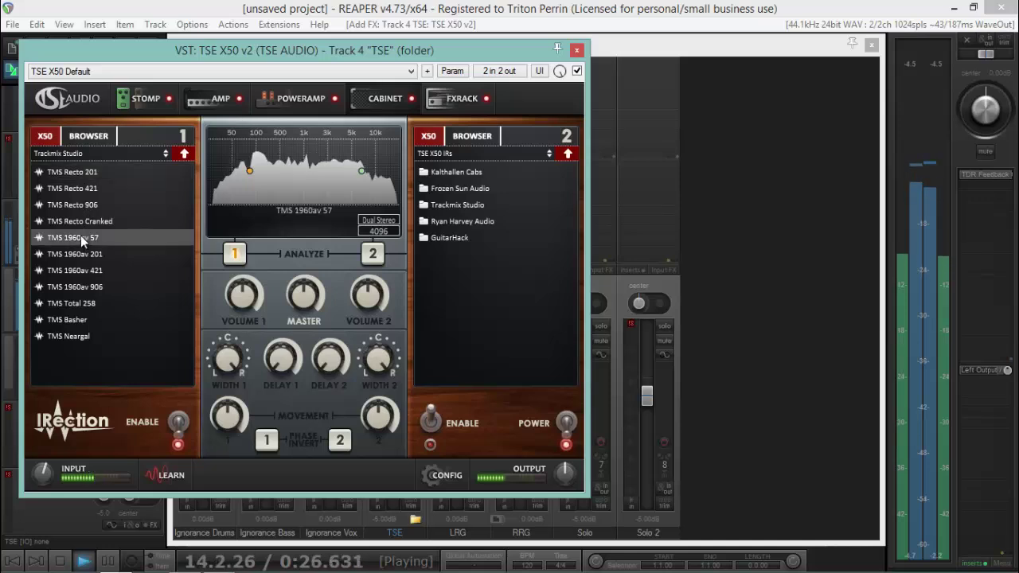
{"action": "left_click", "coordinate": [80, 219]}
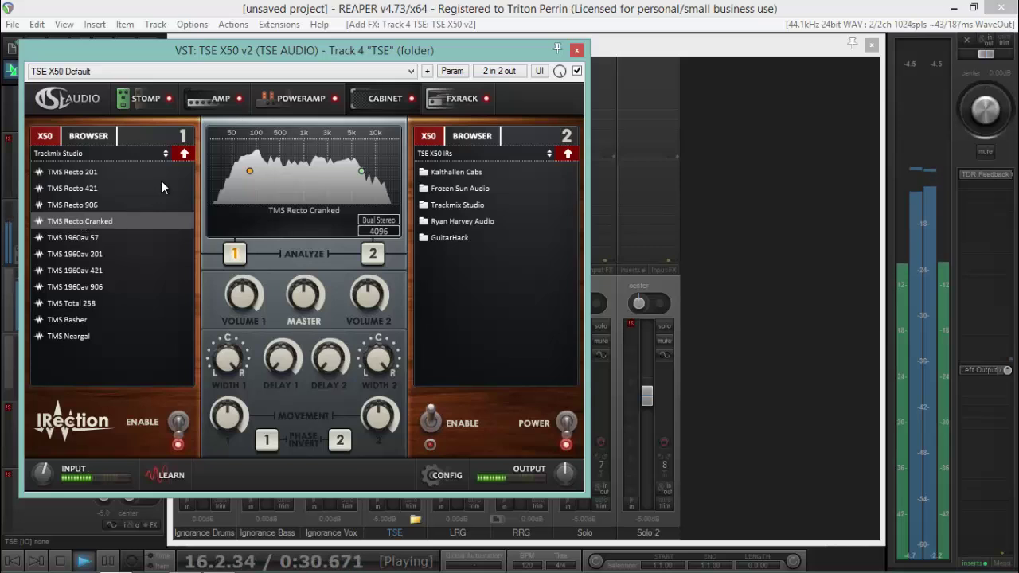
Audition Ryan Harvey Audio RHA and GuitarHack GH 666, 70cap and Edge impulses
{"action": "left_click", "coordinate": [184, 153]}
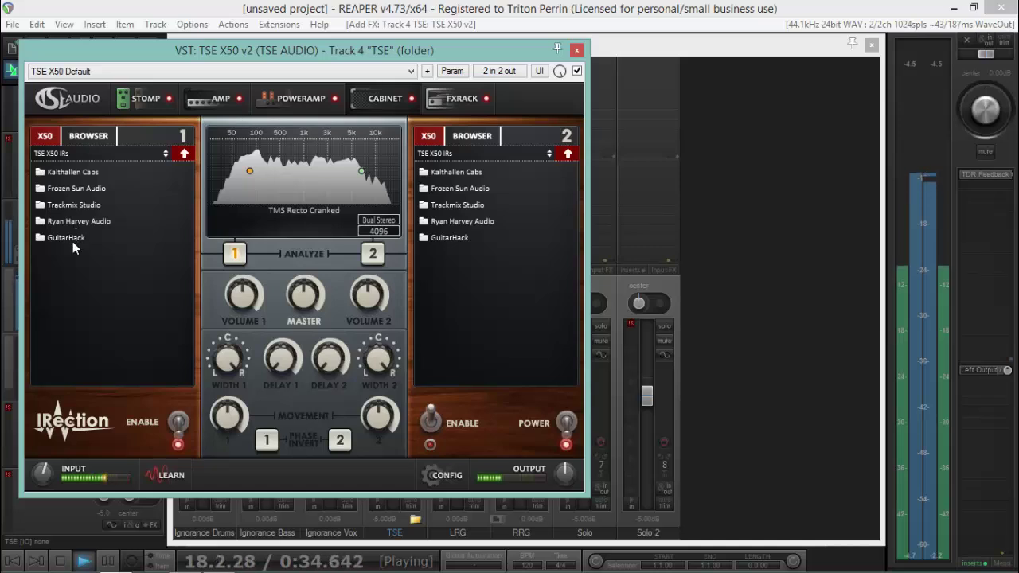
{"action": "double_click", "coordinate": [73, 225]}
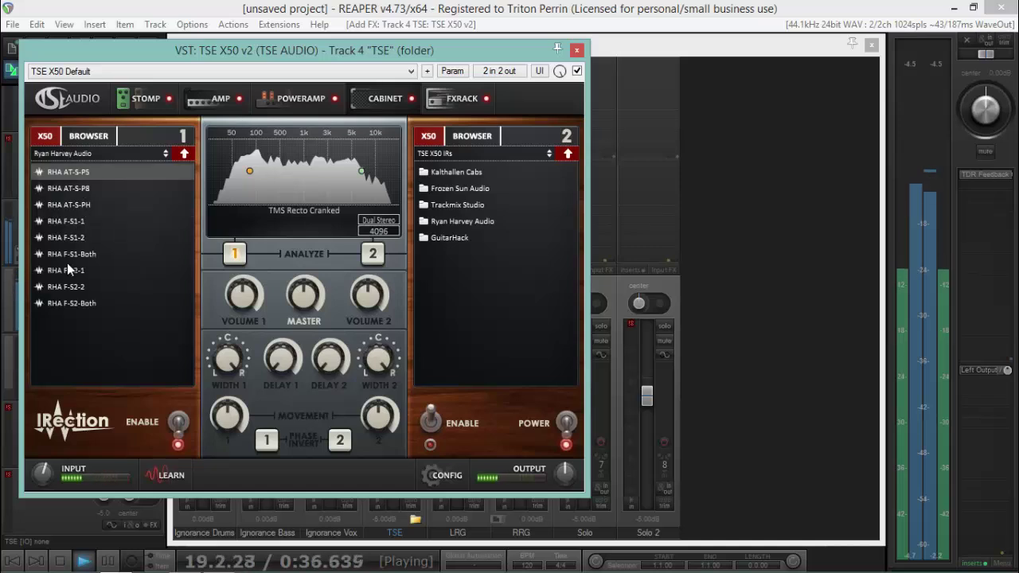
{"action": "double_click", "coordinate": [82, 177]}
{"action": "left_click", "coordinate": [50, 190]}
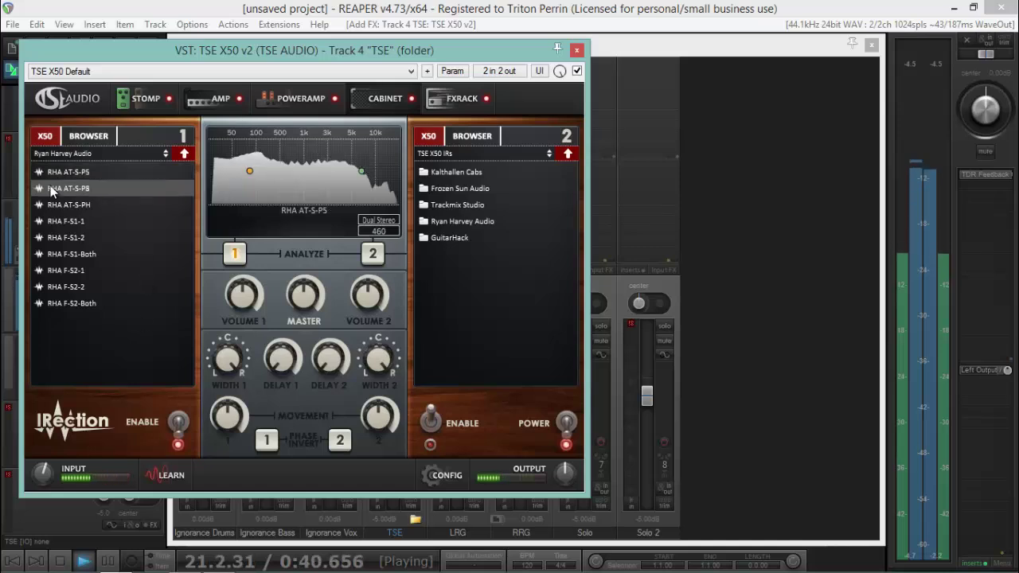
{"action": "double_click", "coordinate": [62, 204]}
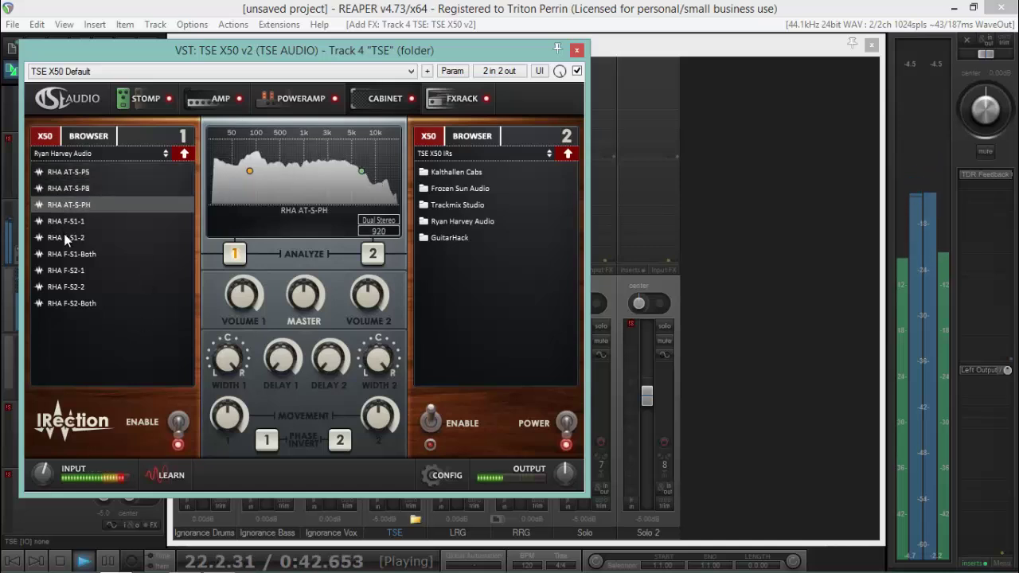
{"action": "double_click", "coordinate": [63, 237]}
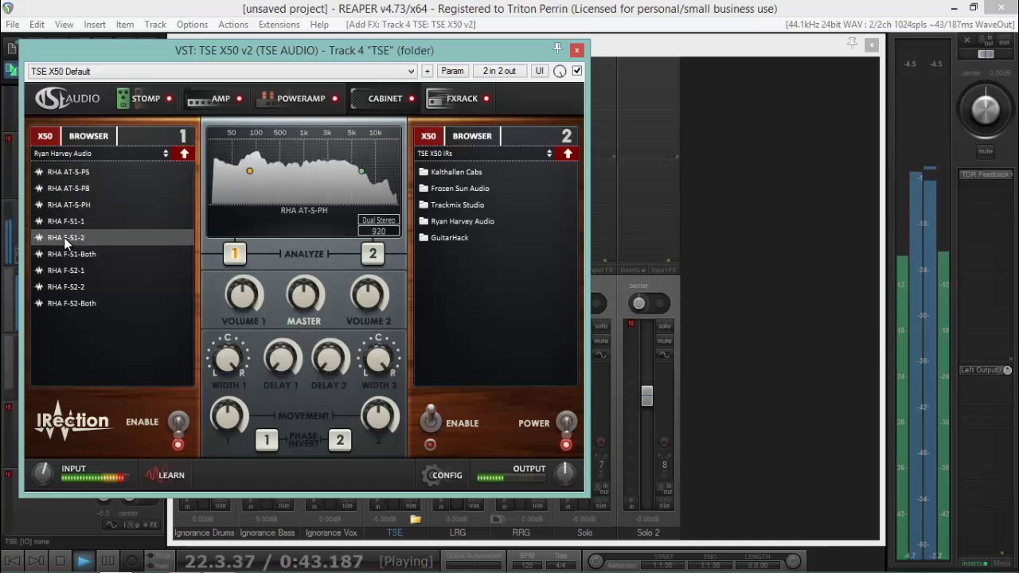
{"action": "left_click", "coordinate": [179, 158]}
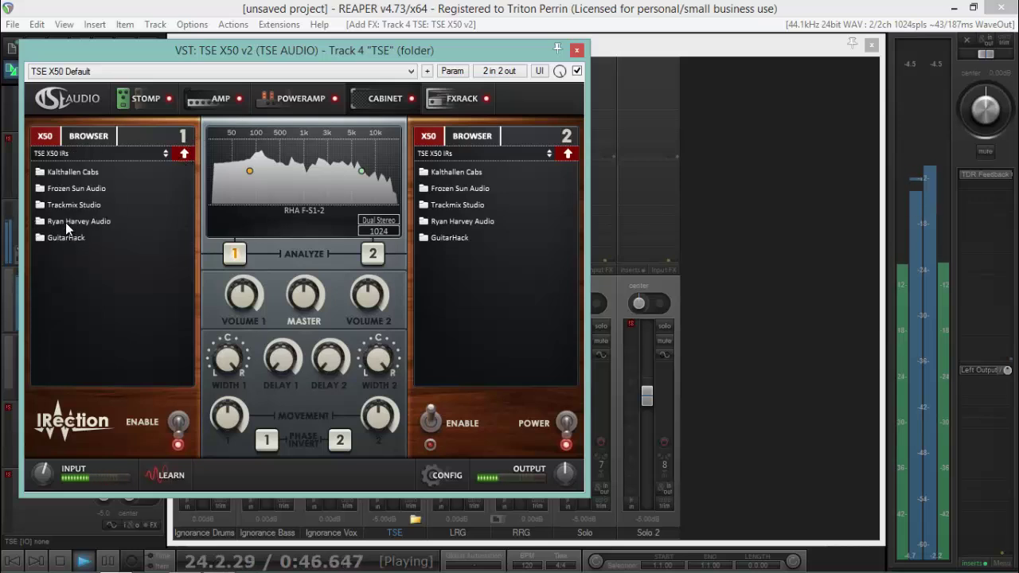
{"action": "double_click", "coordinate": [65, 222]}
{"action": "left_click", "coordinate": [184, 154]}
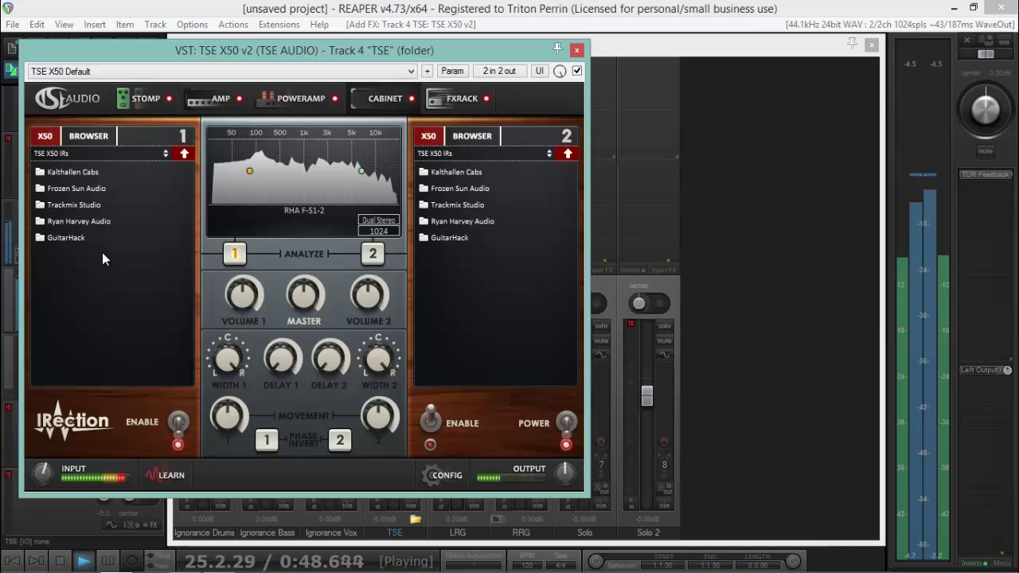
{"action": "double_click", "coordinate": [68, 237]}
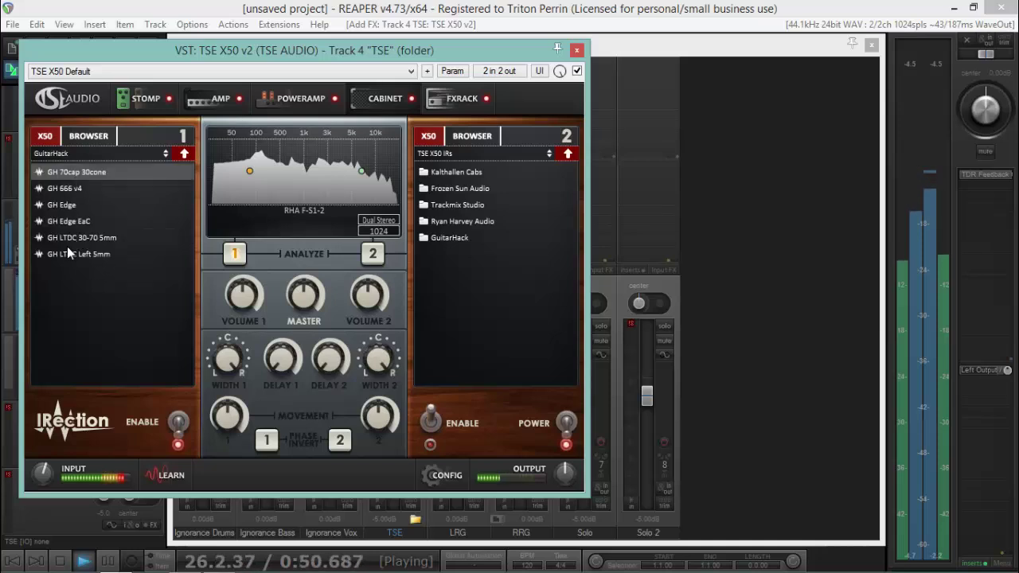
{"action": "double_click", "coordinate": [66, 188]}
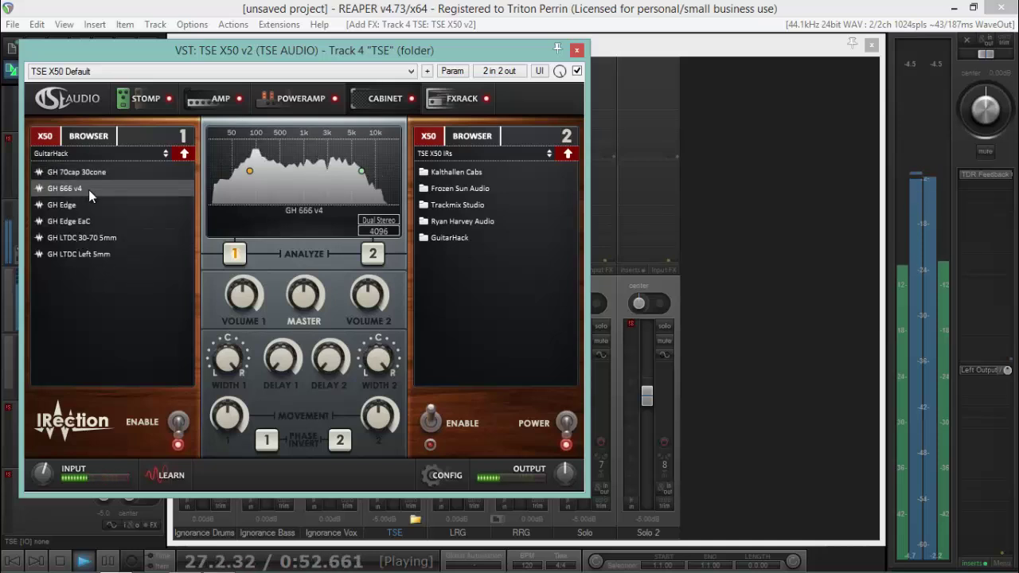
{"action": "double_click", "coordinate": [88, 172]}
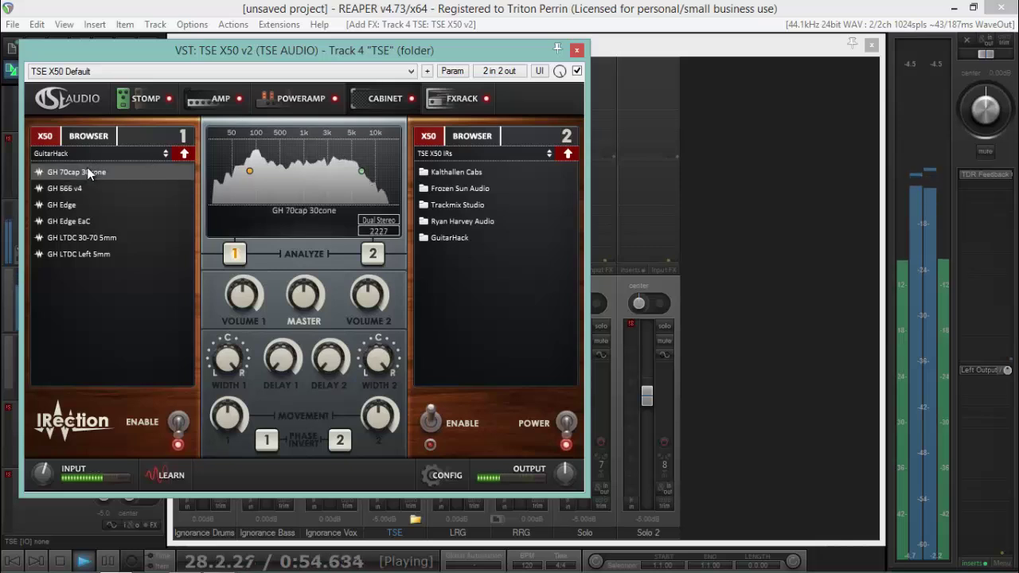
{"action": "double_click", "coordinate": [76, 204]}
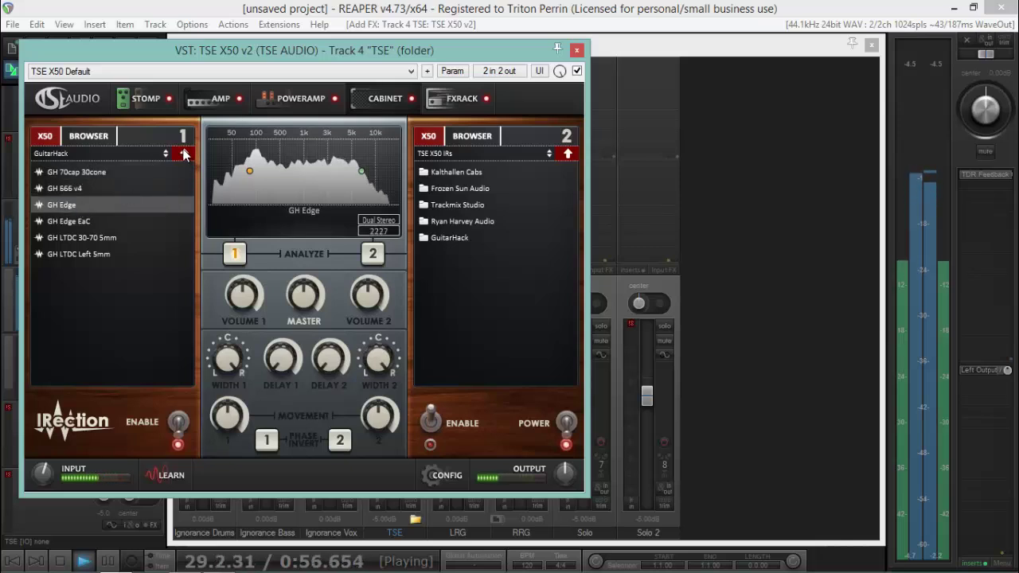
Load KC 005a-SM57-V30-4x12 from Kalthallen Cabs into cabinet slot 1
{"action": "left_click", "coordinate": [184, 154]}
{"action": "double_click", "coordinate": [61, 171]}
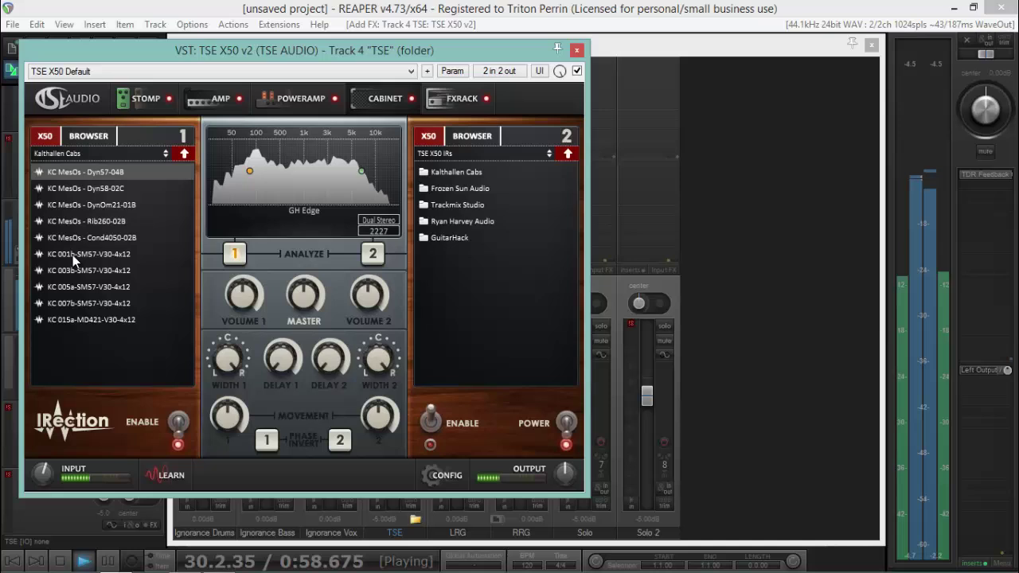
{"action": "double_click", "coordinate": [72, 255]}
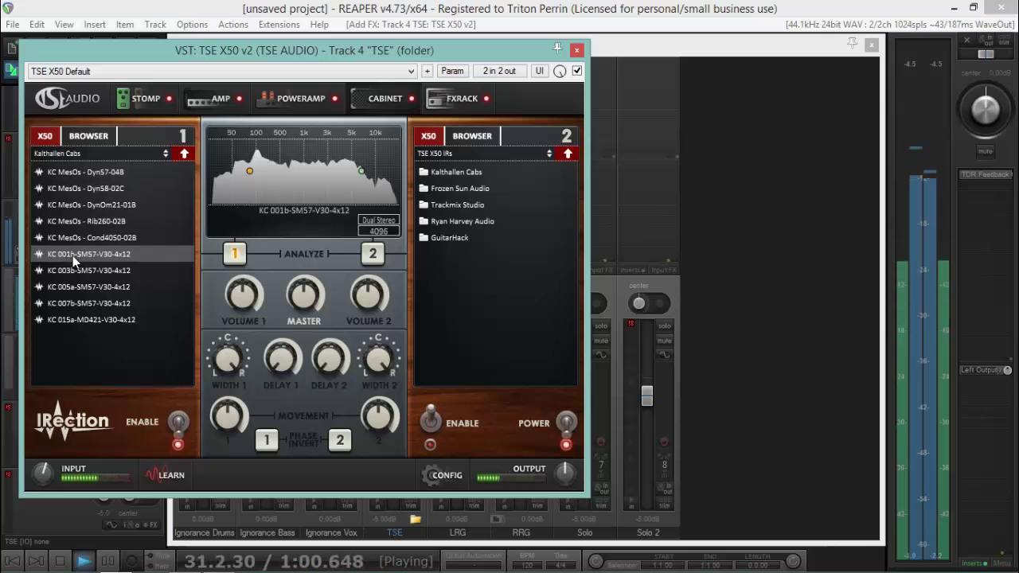
{"action": "double_click", "coordinate": [77, 288]}
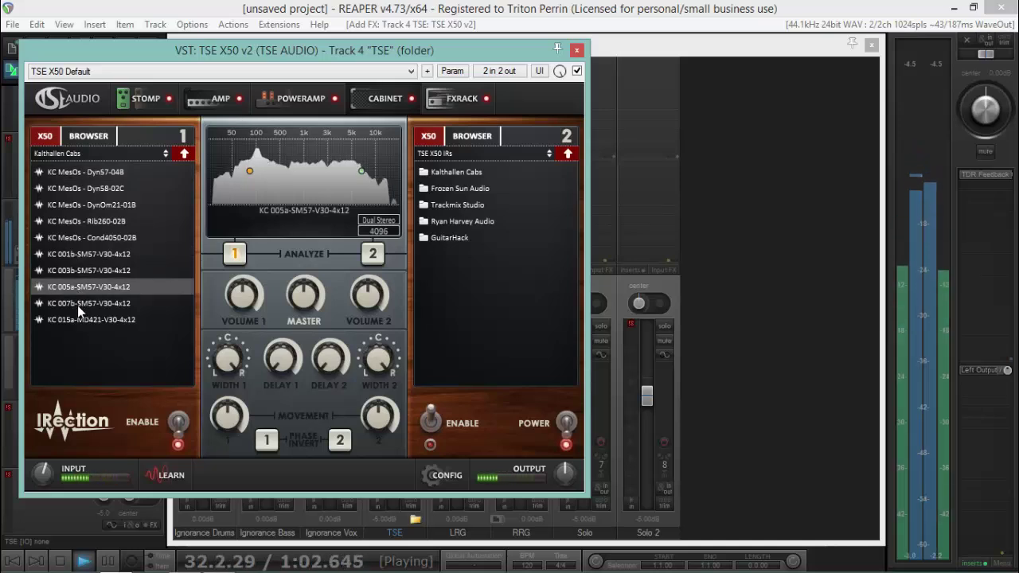
{"action": "left_click", "coordinate": [52, 562]}
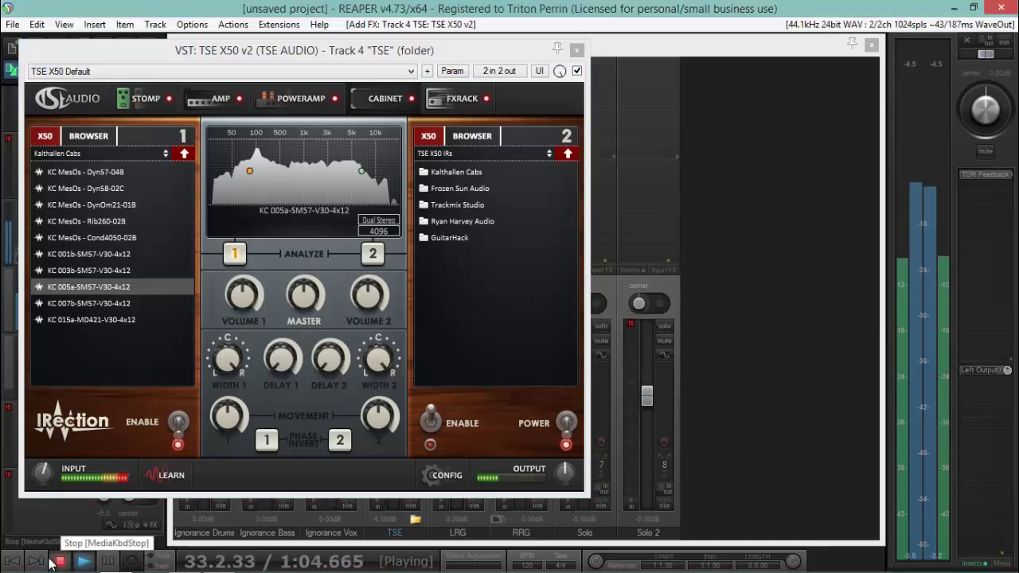
Stop playback and load Kalthallen Cabs KC 015a-MD421-V30-4x12 into Browser 2's slot
{"action": "left_click", "coordinate": [52, 562]}
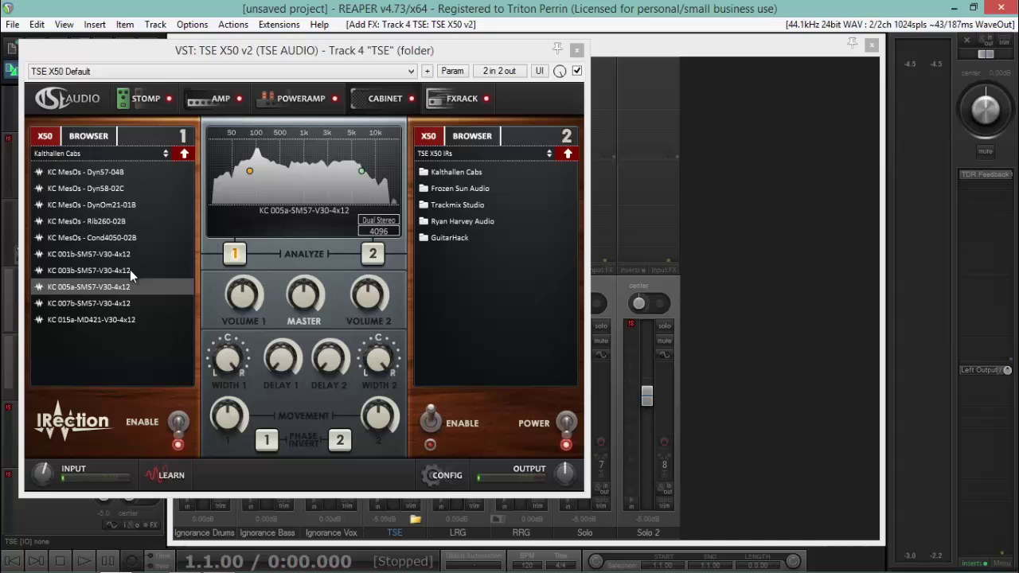
{"action": "double_click", "coordinate": [470, 174]}
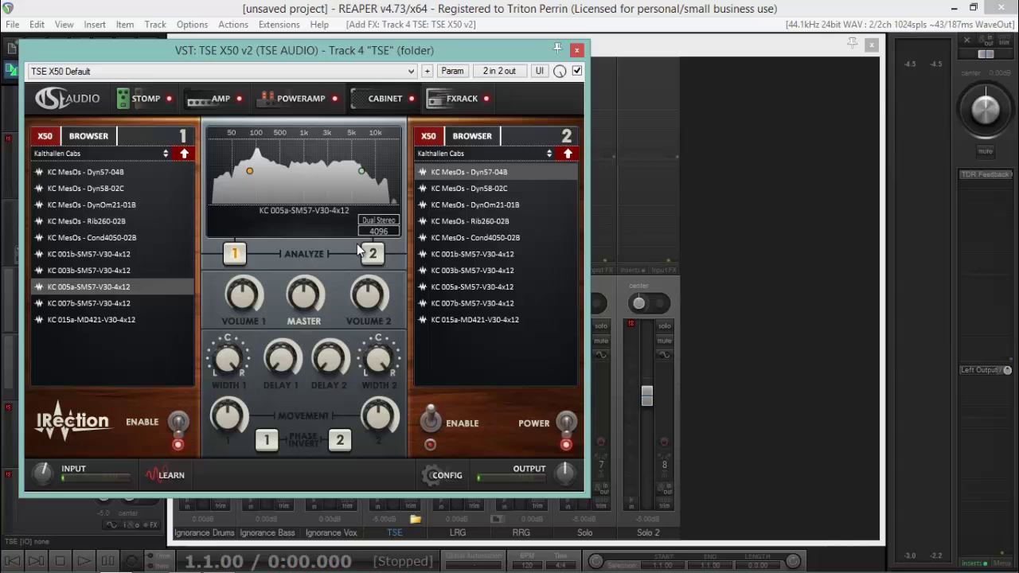
{"action": "left_click", "coordinate": [465, 320]}
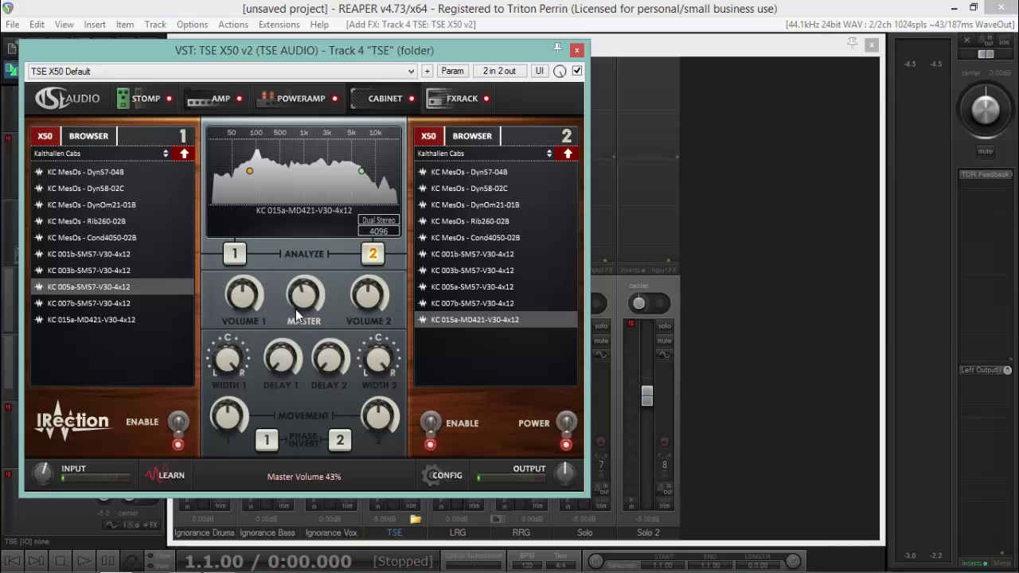
Link both IR volumes in opposite directions and set roughly a 55% / 45% blend while playing
{"action": "right_click", "coordinate": [369, 295]}
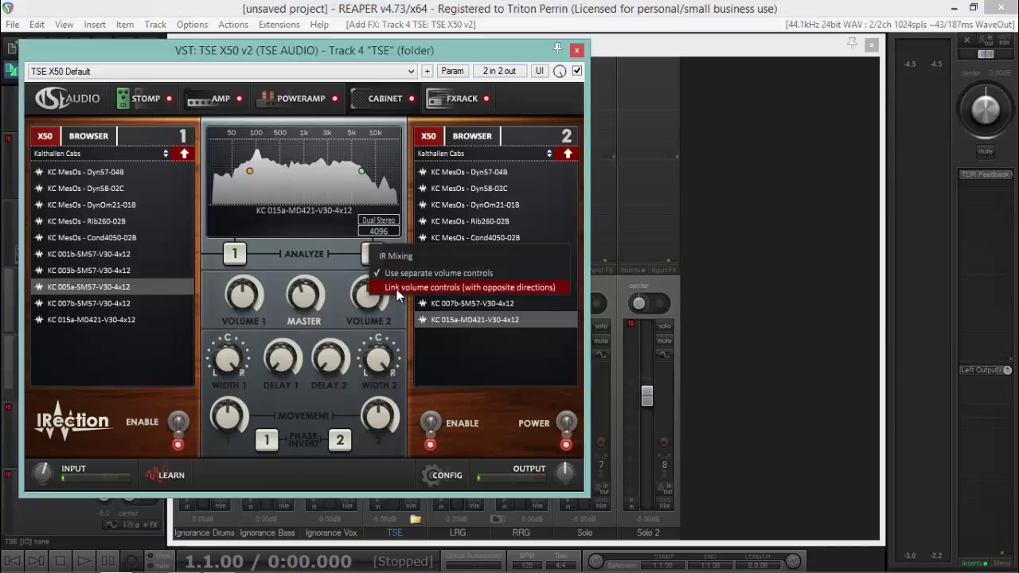
{"action": "left_click", "coordinate": [397, 288]}
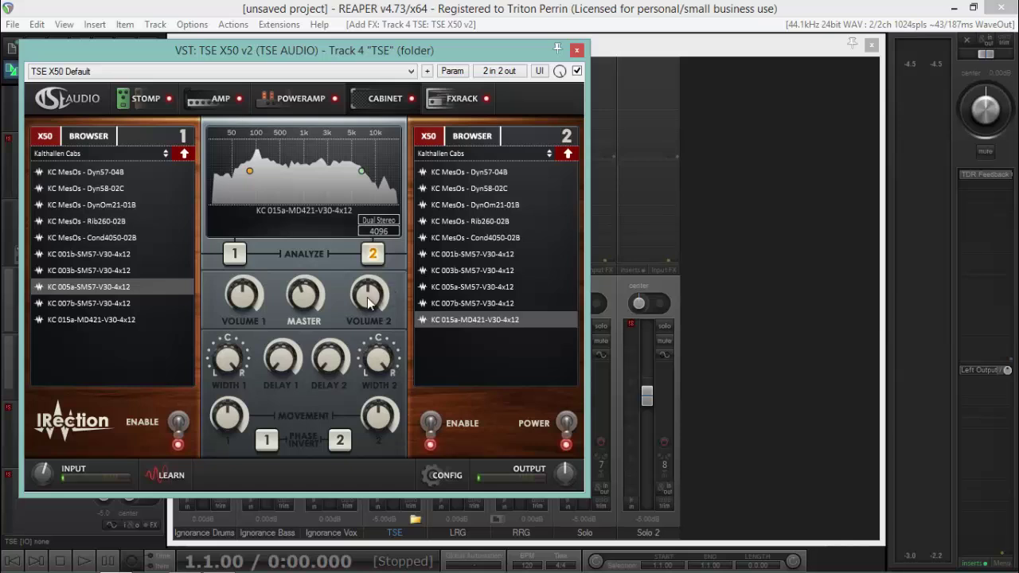
{"action": "mouse_move", "coordinate": [367, 297]}
{"action": "left_mouse_down"}
{"action": "mouse_move", "coordinate": [397, 199]}
{"action": "mouse_move", "coordinate": [361, 311]}
{"action": "mouse_move", "coordinate": [343, 422]}
{"action": "left_mouse_up"}
{"action": "double_click", "coordinate": [369, 297]}
{"action": "left_click", "coordinate": [83, 562]}
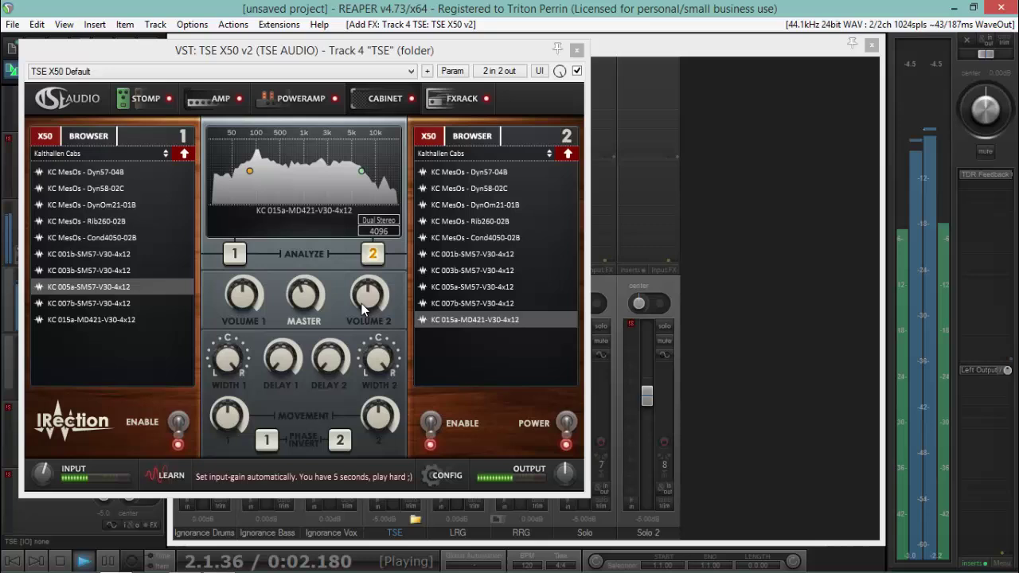
{"action": "mouse_move", "coordinate": [361, 303]}
{"action": "left_mouse_down"}
{"action": "mouse_move", "coordinate": [385, 197]}
{"action": "mouse_move", "coordinate": [353, 401]}
{"action": "mouse_move", "coordinate": [354, 304]}
{"action": "mouse_move", "coordinate": [352, 312]}
{"action": "left_mouse_up"}
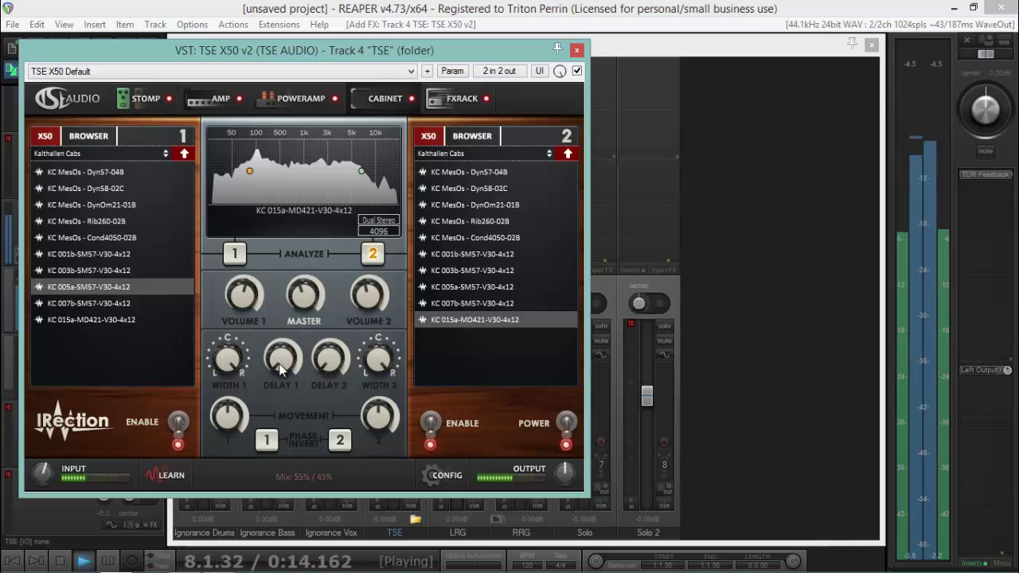
{"action": "left_click", "coordinate": [60, 561]}
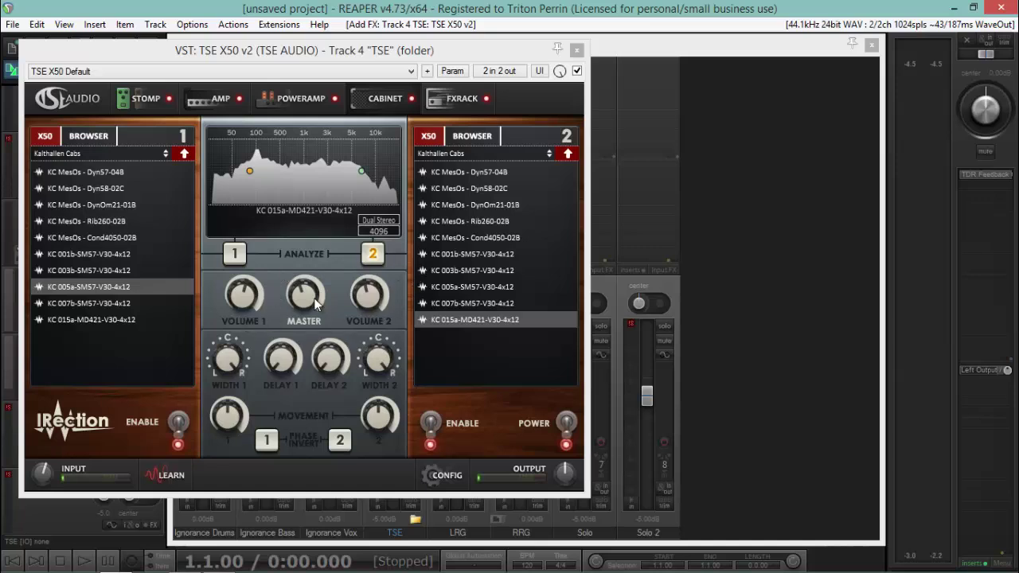
{"action": "left_click", "coordinate": [368, 221]}
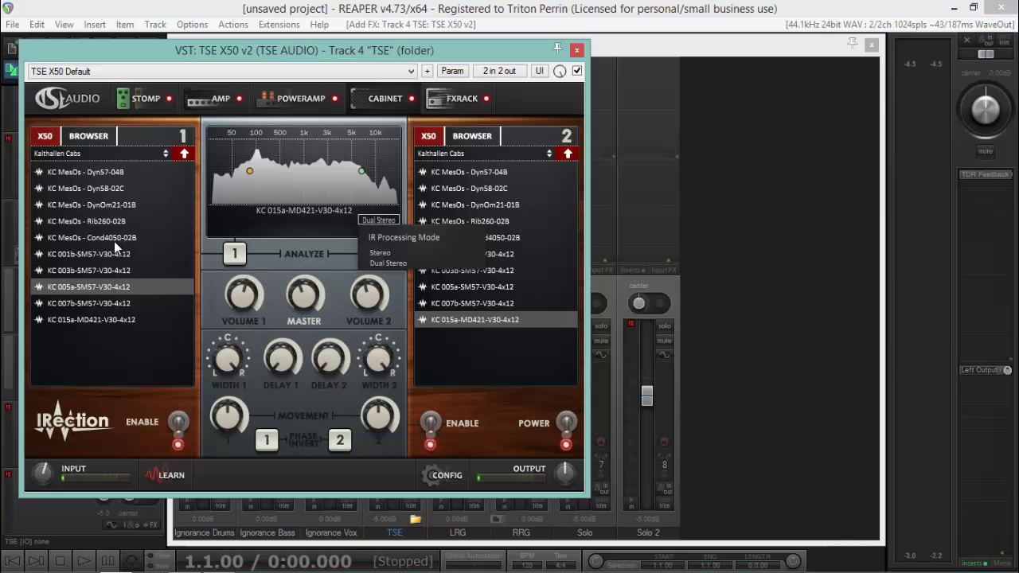
{"action": "left_click", "coordinate": [447, 322]}
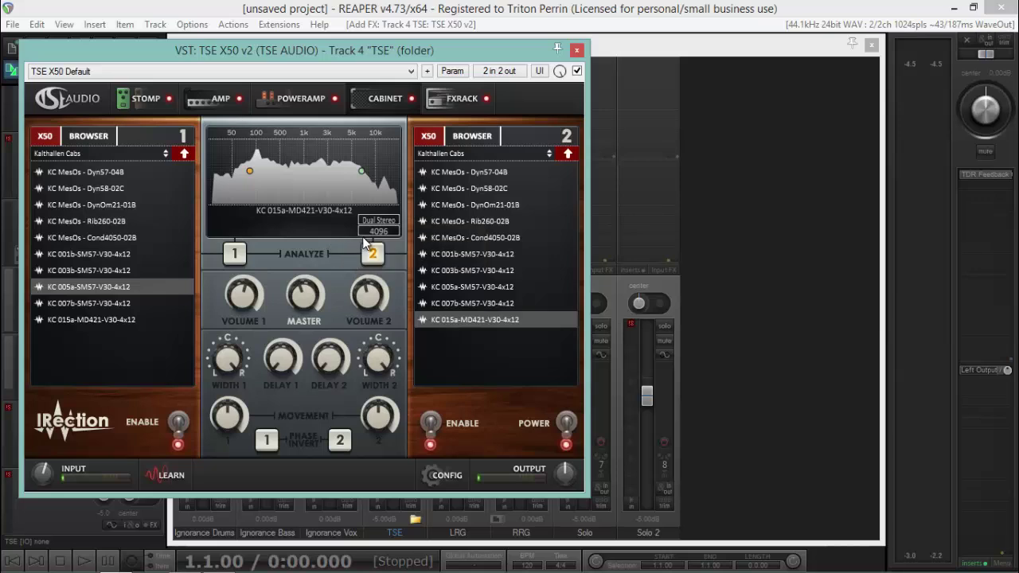
{"action": "left_click", "coordinate": [366, 235]}
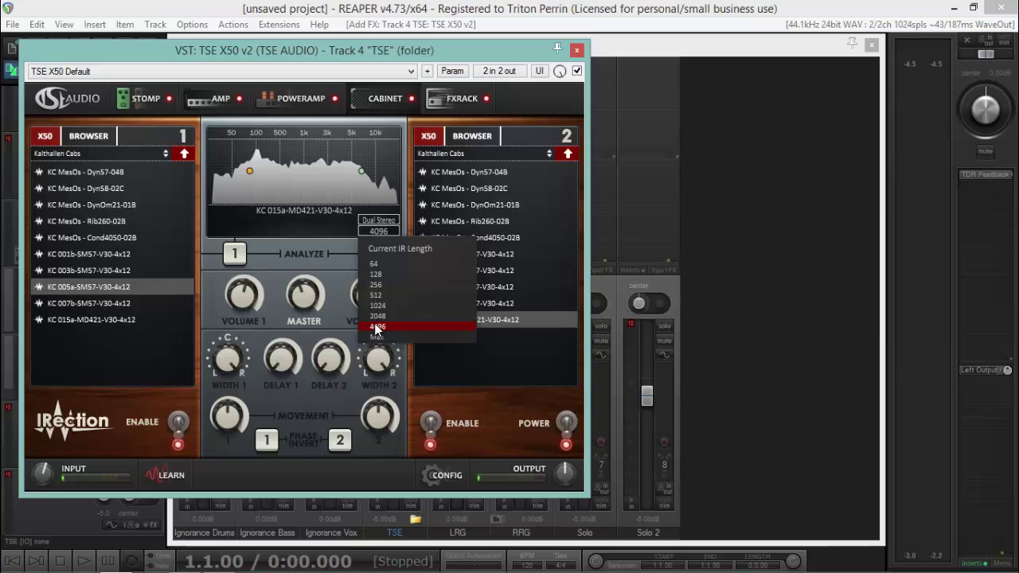
{"action": "left_click", "coordinate": [334, 244]}
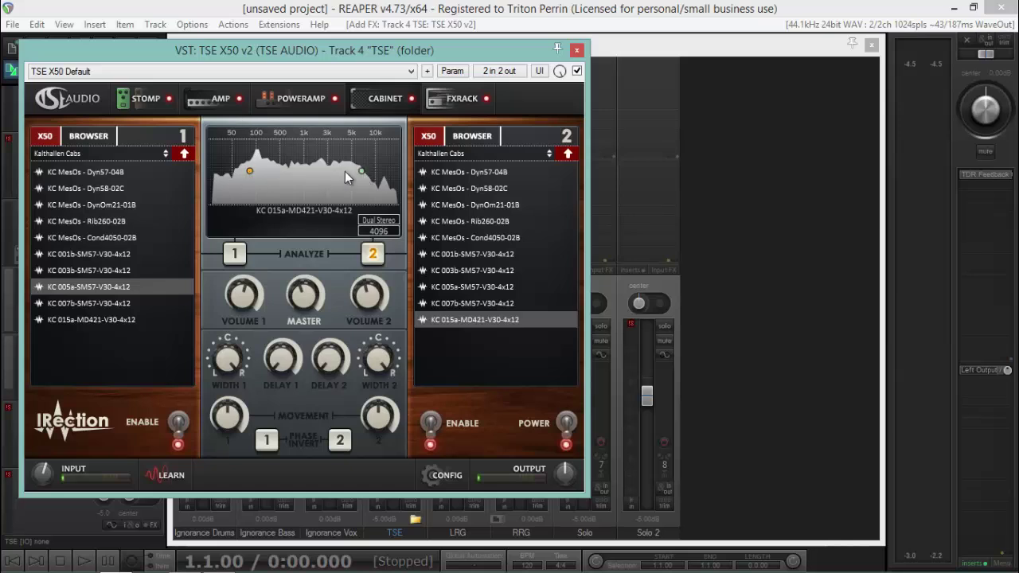
Set the cabinet high-pass to 70 Hz, then sweep its cutoff to about 513 Hz
{"action": "right_click", "coordinate": [250, 176]}
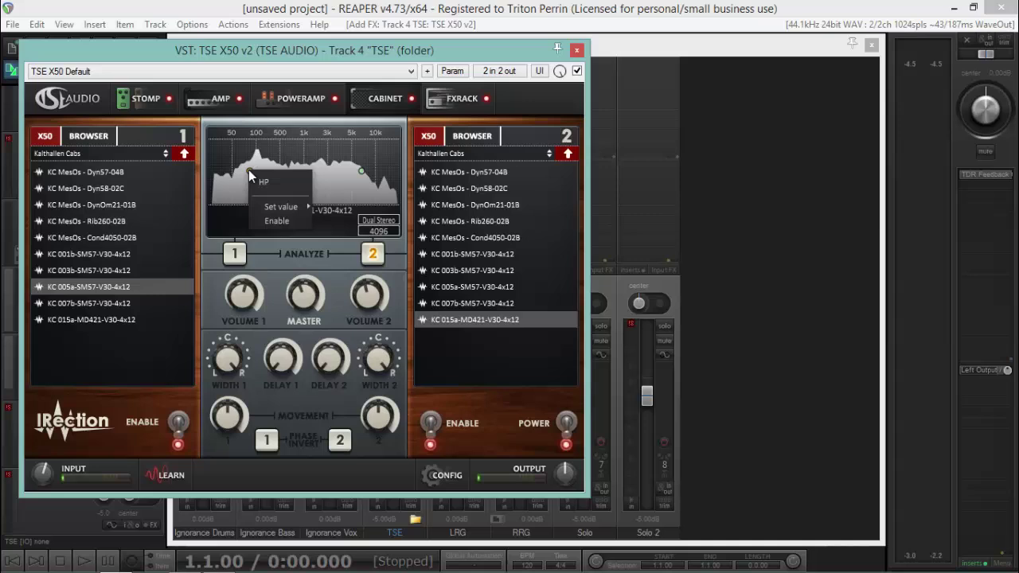
{"action": "mouse_move", "coordinate": [272, 209]}
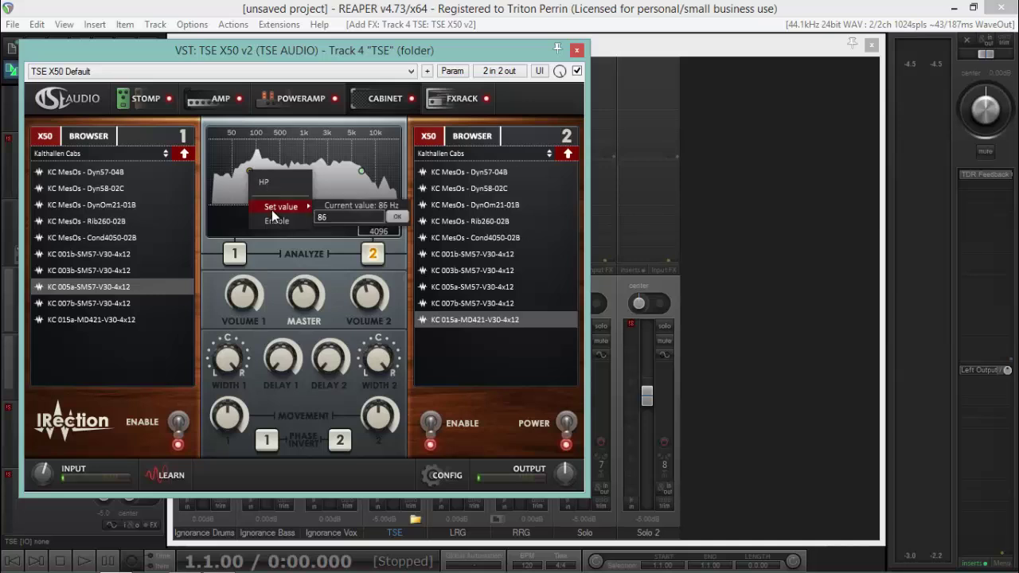
{"action": "double_click", "coordinate": [355, 218]}
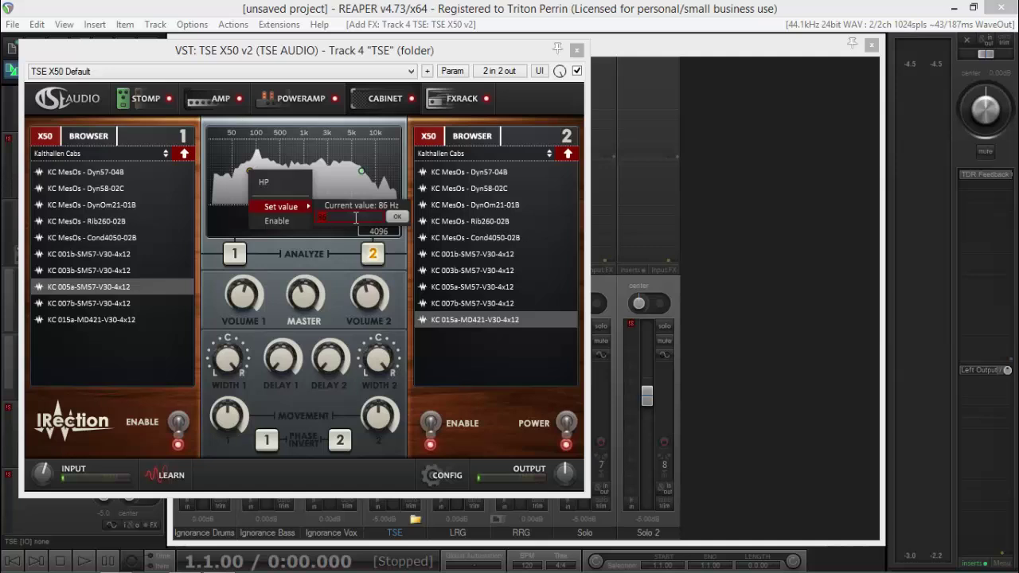
{"action": "type", "text": "70"}
{"action": "left_click", "coordinate": [396, 217]}
{"action": "left_click", "coordinate": [280, 223]}
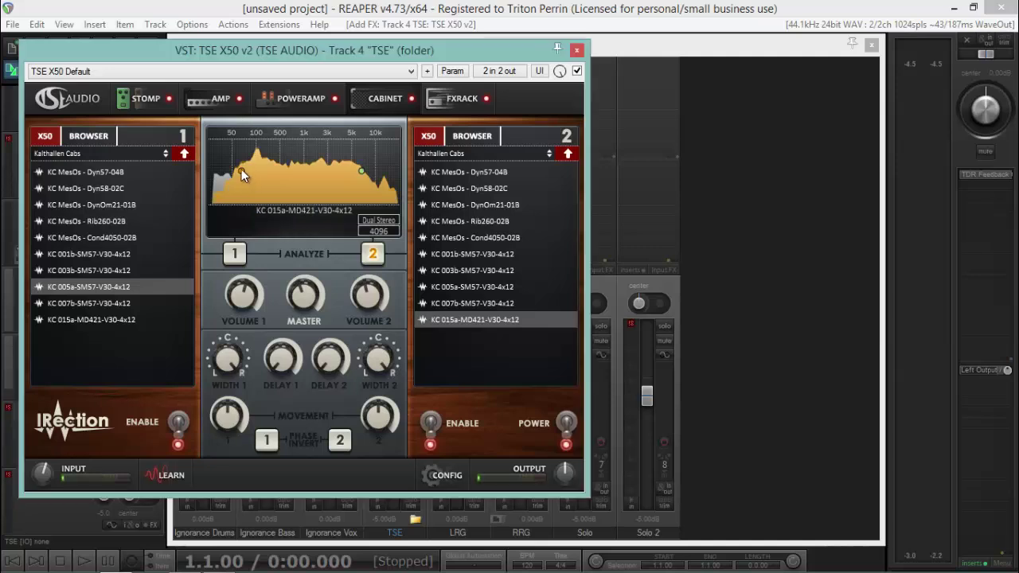
{"action": "mouse_move", "coordinate": [242, 170]}
{"action": "left_mouse_down"}
{"action": "mouse_move", "coordinate": [281, 176]}
{"action": "mouse_move", "coordinate": [246, 180]}
{"action": "mouse_move", "coordinate": [305, 177]}
{"action": "mouse_move", "coordinate": [288, 178]}
{"action": "left_mouse_up"}
{"action": "mouse_move", "coordinate": [287, 169]}
{"action": "left_mouse_down"}
{"action": "mouse_move", "coordinate": [324, 177]}
{"action": "mouse_move", "coordinate": [265, 177]}
{"action": "left_mouse_up"}
Enable the cabinet low-pass filter and lower its cutoff to about 3328 Hz
{"action": "right_click", "coordinate": [360, 171]}
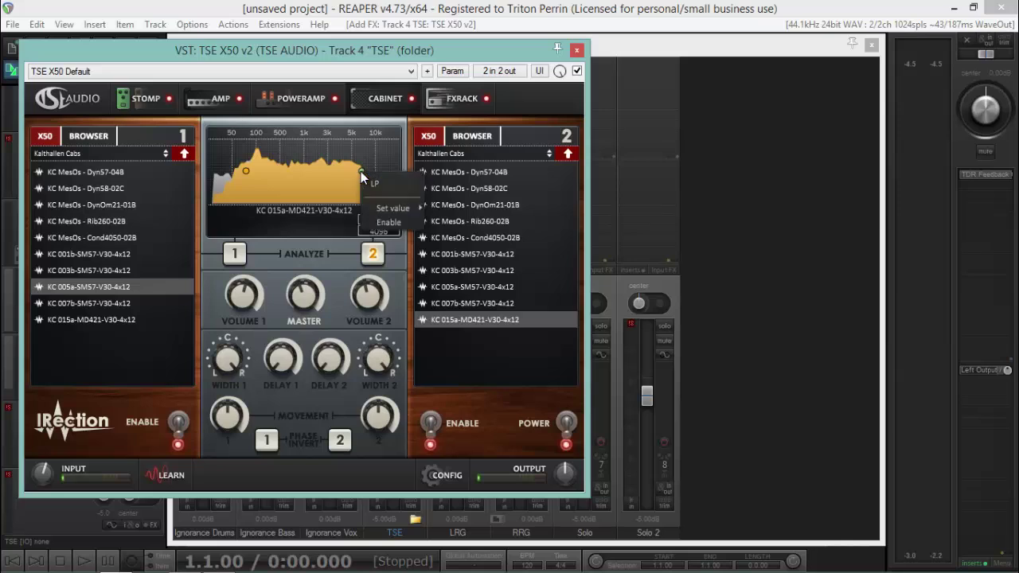
{"action": "left_click", "coordinate": [390, 226]}
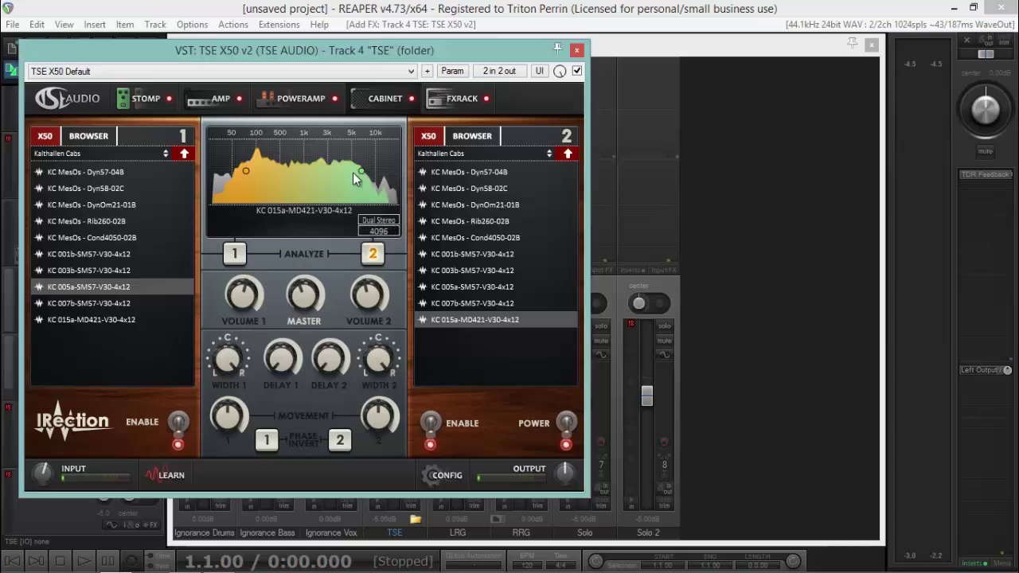
{"action": "mouse_move", "coordinate": [361, 171]}
{"action": "left_mouse_down"}
{"action": "mouse_move", "coordinate": [335, 171]}
{"action": "mouse_move", "coordinate": [372, 170]}
{"action": "left_mouse_up"}
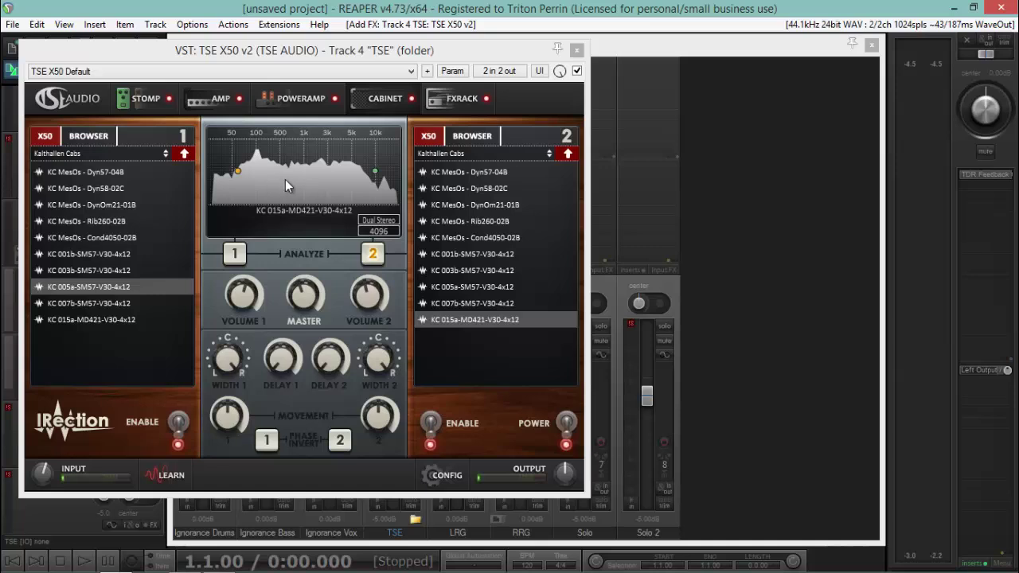
Add Tuner, King-Pong delay and AquaLaser EQ modules to the FX rack, switching AquaLaser on
{"action": "left_click", "coordinate": [450, 101]}
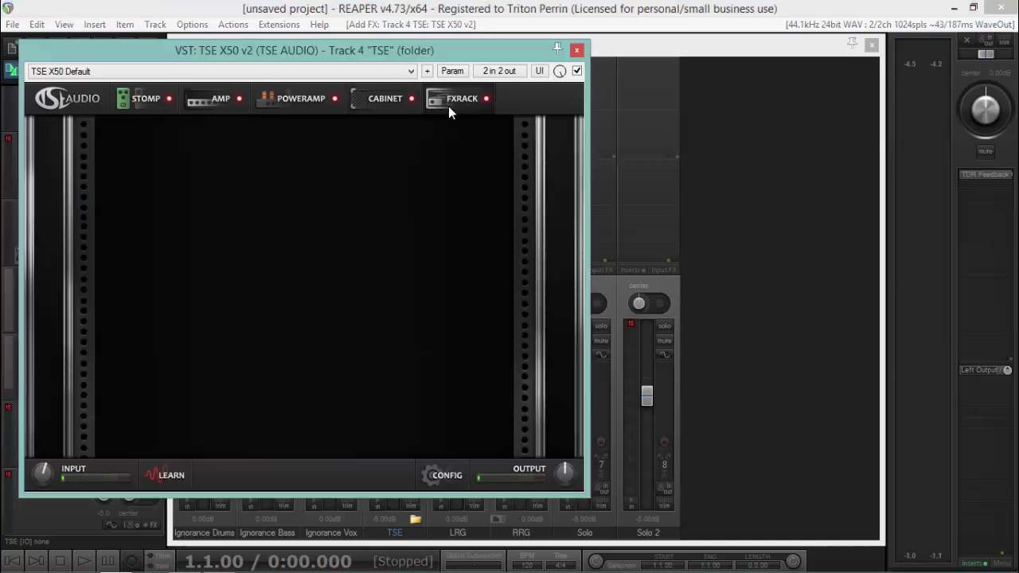
{"action": "right_click", "coordinate": [300, 138]}
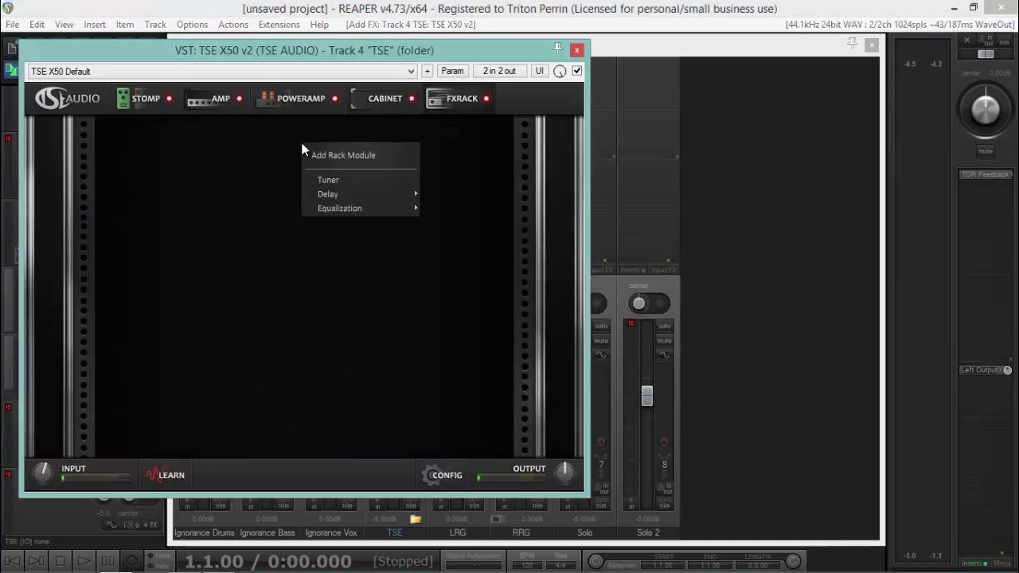
{"action": "left_click", "coordinate": [337, 179]}
{"action": "right_click", "coordinate": [265, 204]}
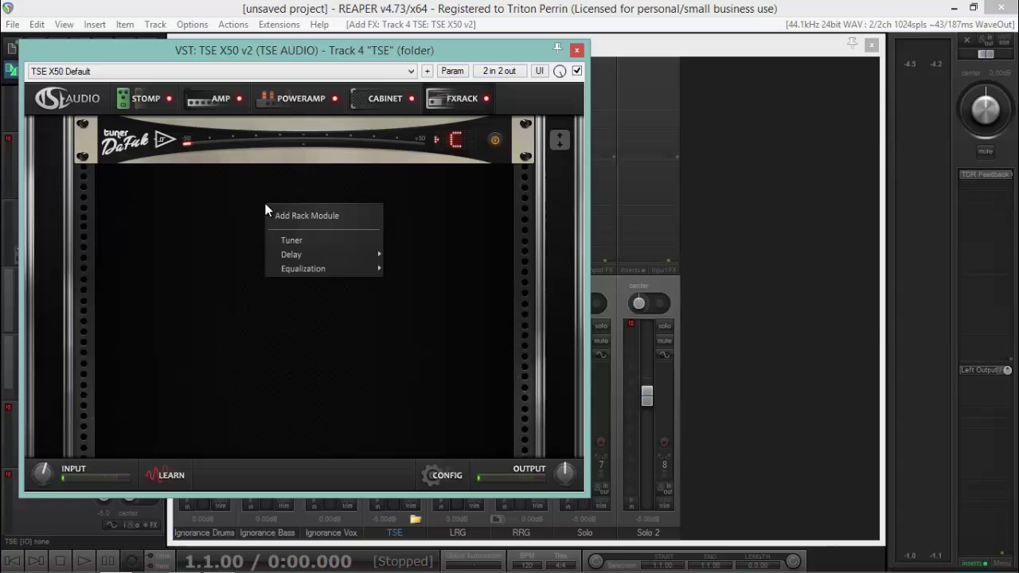
{"action": "mouse_move", "coordinate": [289, 257]}
{"action": "left_click", "coordinate": [407, 256]}
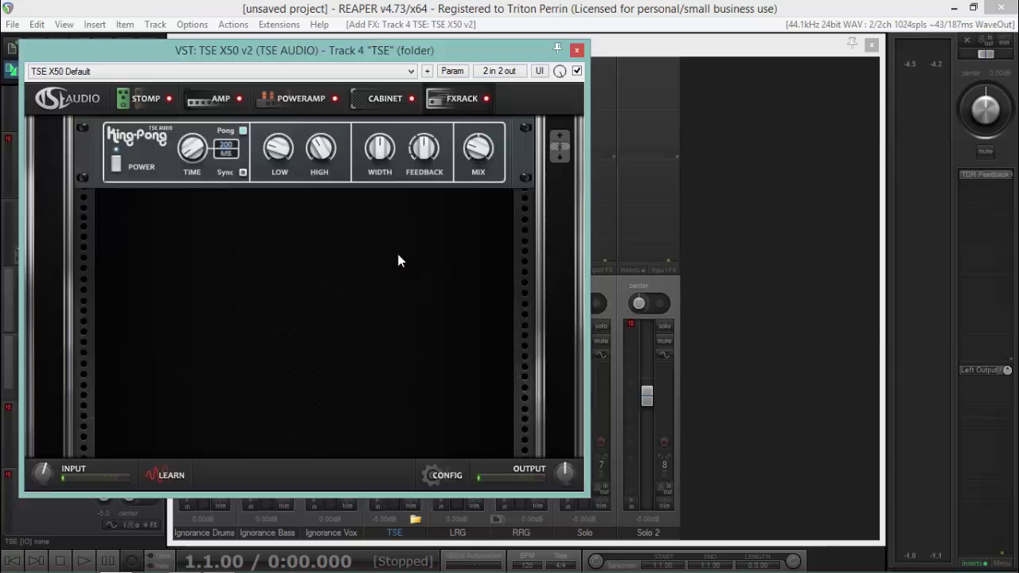
{"action": "right_click", "coordinate": [274, 282]}
{"action": "mouse_move", "coordinate": [318, 348]}
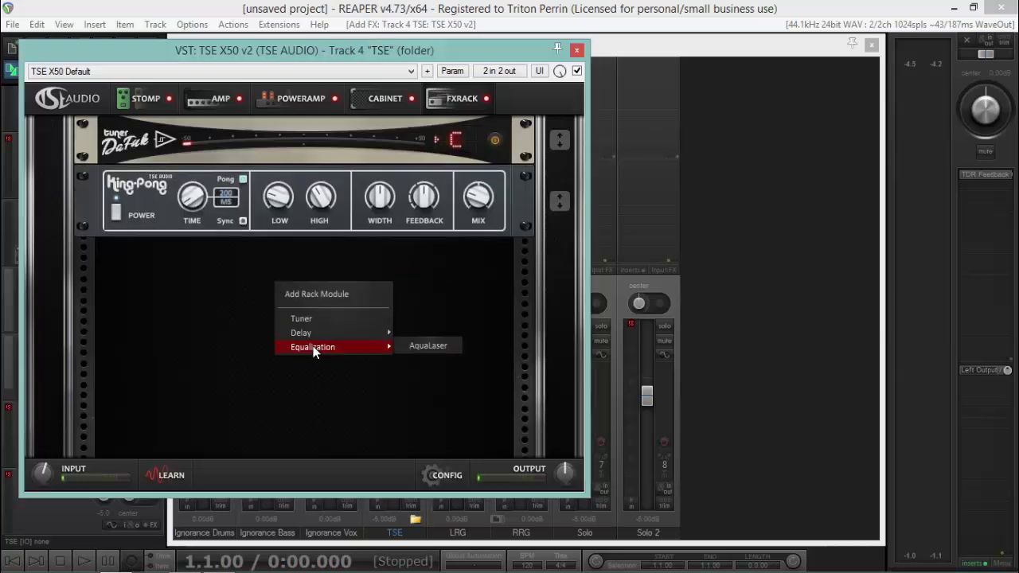
{"action": "left_click", "coordinate": [418, 351]}
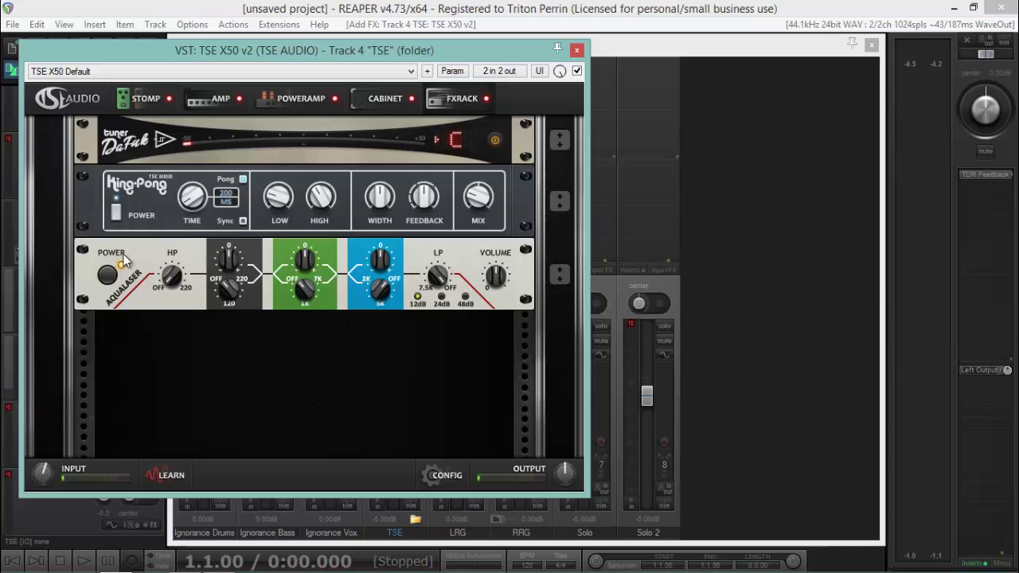
{"action": "left_click", "coordinate": [112, 277]}
Delete all rack modules and add a single AquaLaser EQ to the empty rack
{"action": "right_click", "coordinate": [137, 208]}
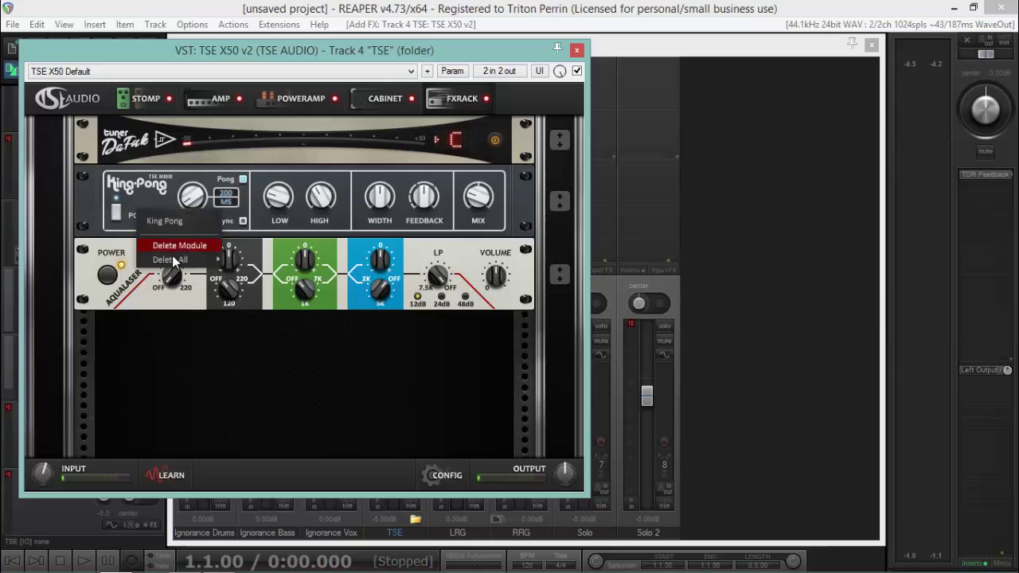
{"action": "mouse_move", "coordinate": [174, 261]}
{"action": "left_click", "coordinate": [242, 258]}
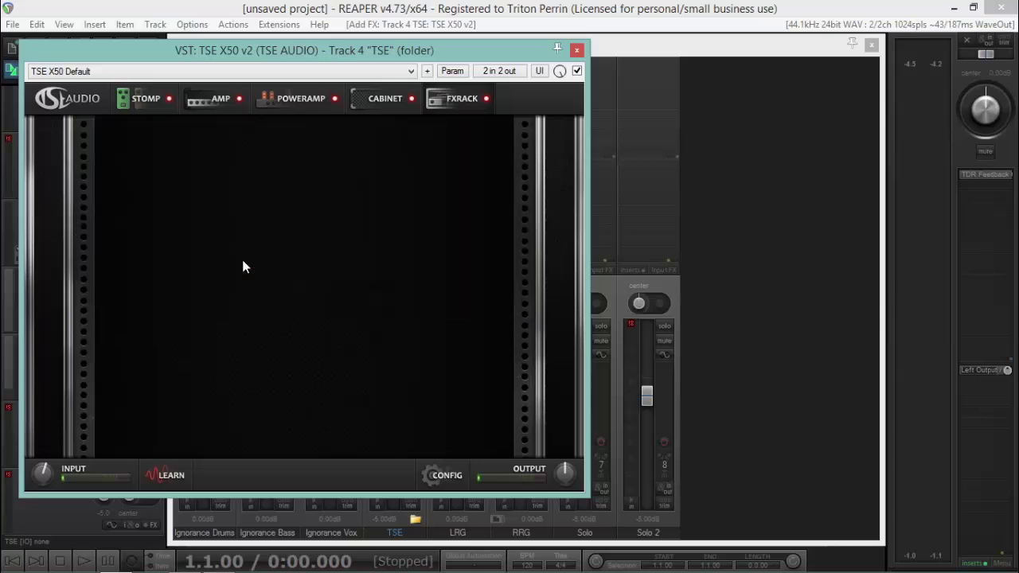
{"action": "right_click", "coordinate": [221, 169]}
{"action": "mouse_move", "coordinate": [269, 234]}
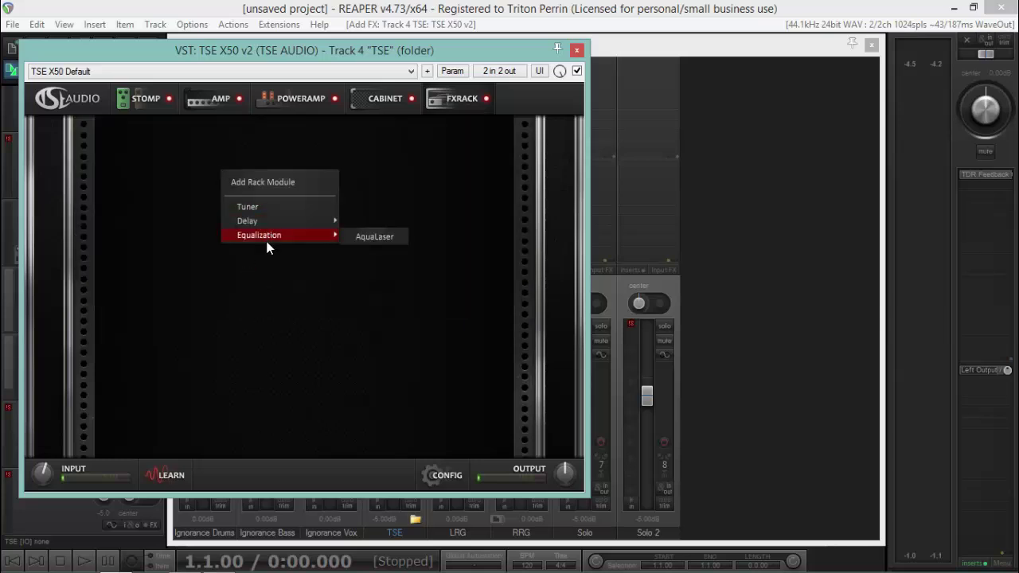
{"action": "left_click", "coordinate": [353, 239]}
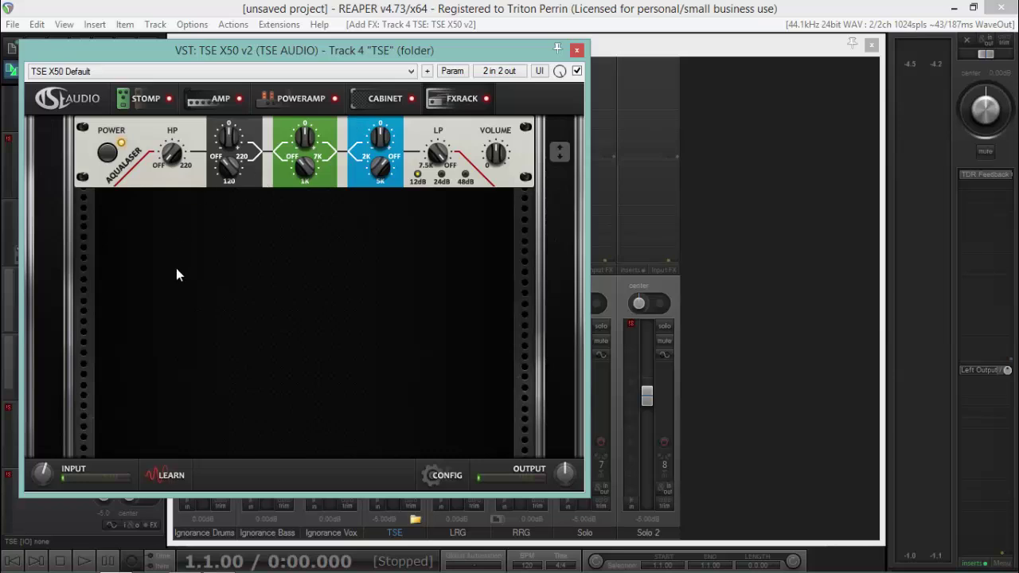
Start playback and turn the AquaLaser high-pass filter fully down to off
{"action": "key", "text": "space"}
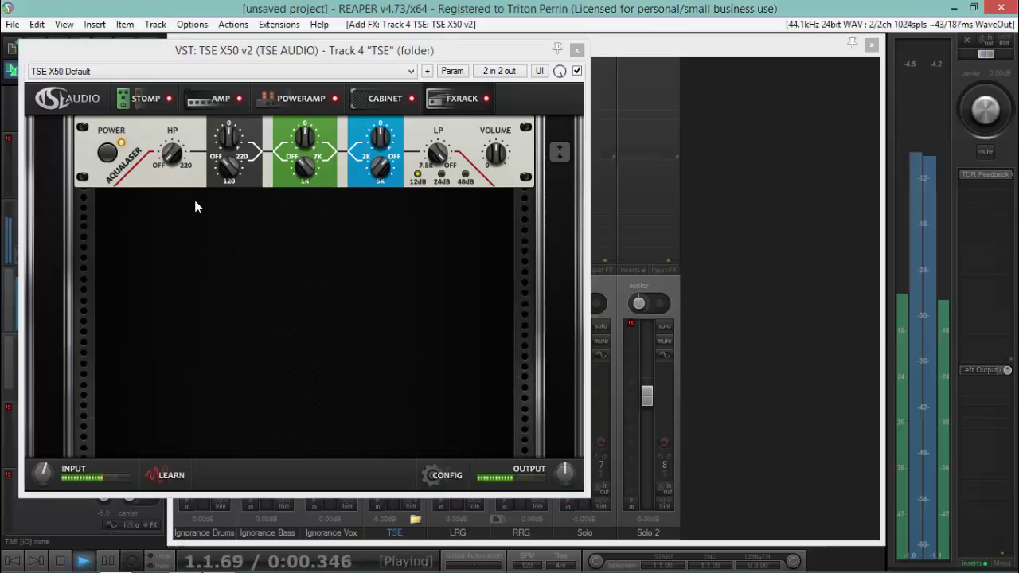
{"action": "left_click_drag", "start_coordinate": [175, 137], "coordinate": [221, 8]}
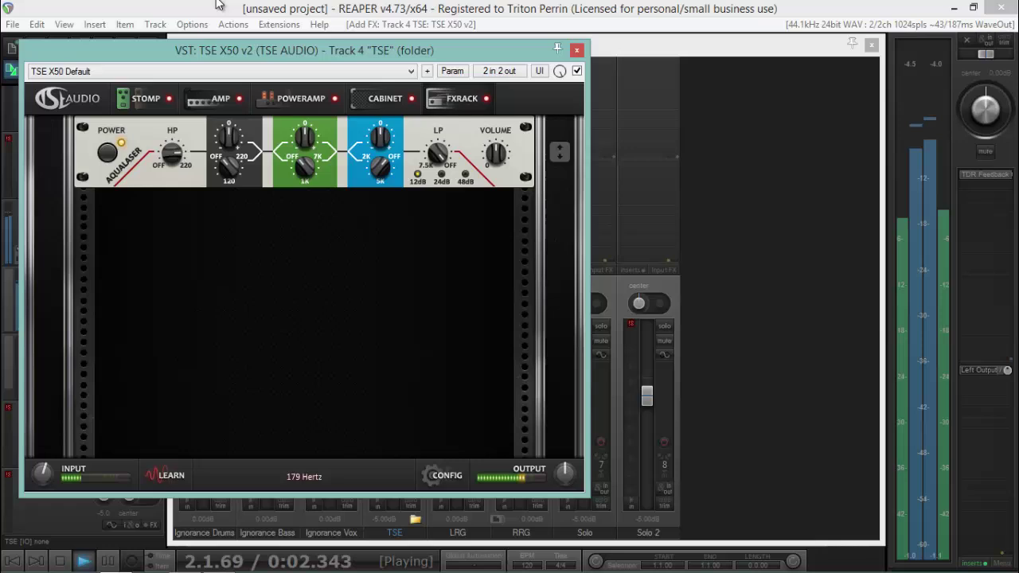
{"action": "left_click_drag", "start_coordinate": [171, 155], "coordinate": [185, 81]}
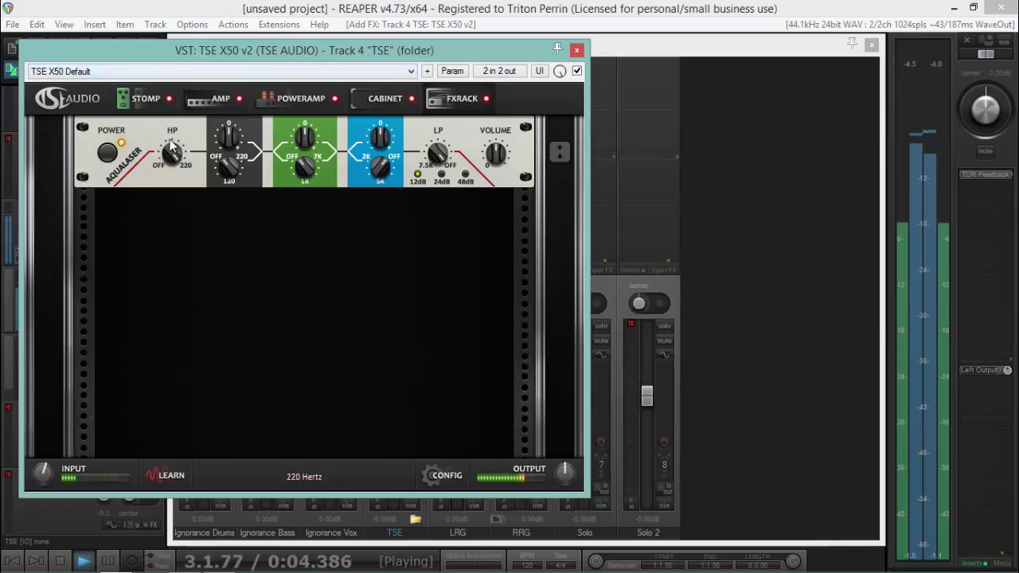
{"action": "mouse_move", "coordinate": [170, 155]}
{"action": "left_mouse_down"}
{"action": "mouse_move", "coordinate": [144, 214]}
{"action": "mouse_move", "coordinate": [137, 341]}
{"action": "mouse_move", "coordinate": [137, 276]}
{"action": "left_mouse_up"}
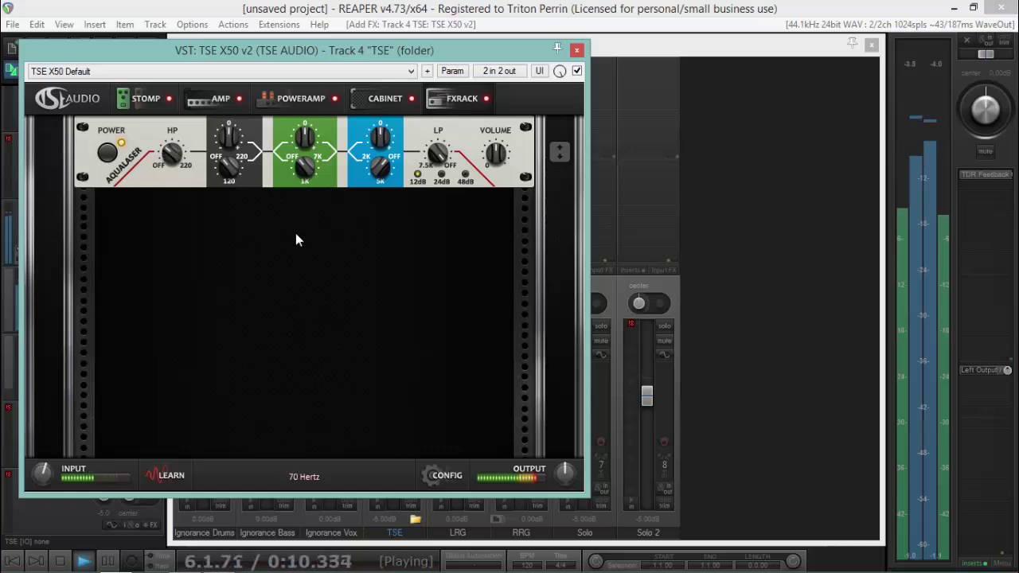
Set the AquaLaser low-pass to a 24dB slope around 9994 Hz, then stop playback
{"action": "mouse_move", "coordinate": [438, 154]}
{"action": "left_mouse_down"}
{"action": "mouse_move", "coordinate": [406, 231]}
{"action": "mouse_move", "coordinate": [406, 354]}
{"action": "left_mouse_up"}
{"action": "left_click", "coordinate": [441, 175]}
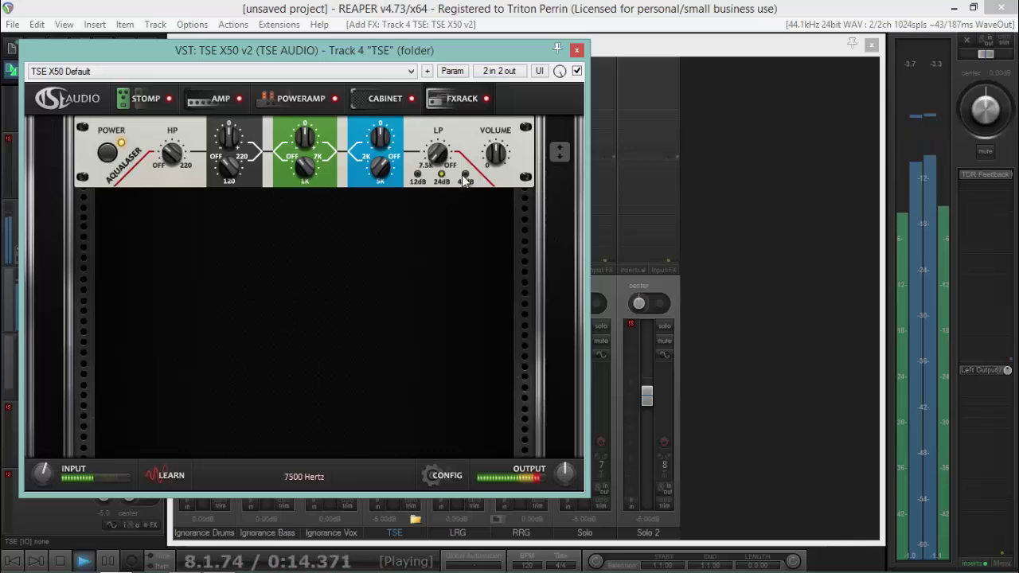
{"action": "left_click", "coordinate": [465, 173]}
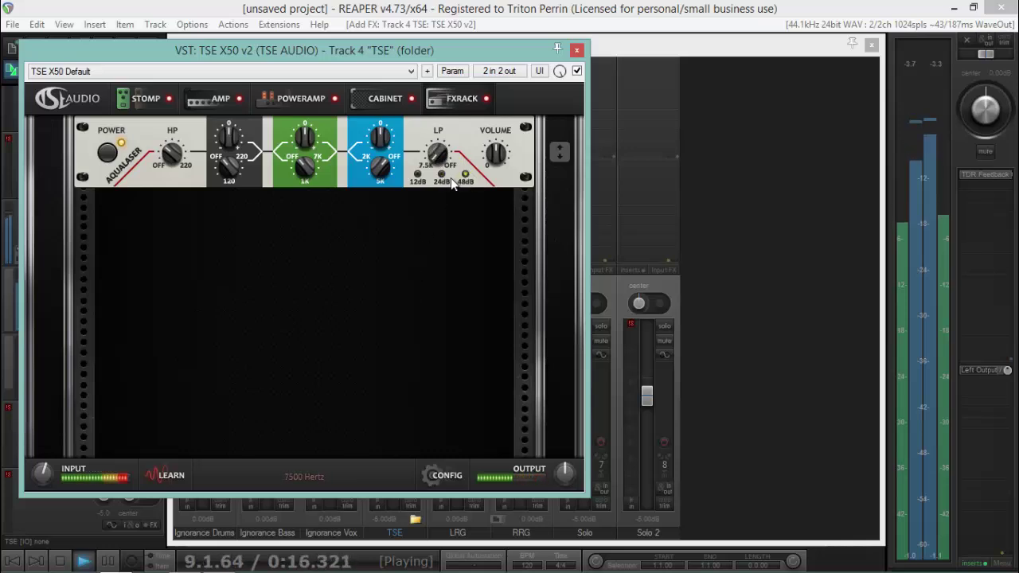
{"action": "left_click", "coordinate": [441, 175]}
{"action": "mouse_move", "coordinate": [437, 154]}
{"action": "left_mouse_down"}
{"action": "mouse_move", "coordinate": [483, 6]}
{"action": "mouse_move", "coordinate": [458, 123]}
{"action": "left_mouse_up"}
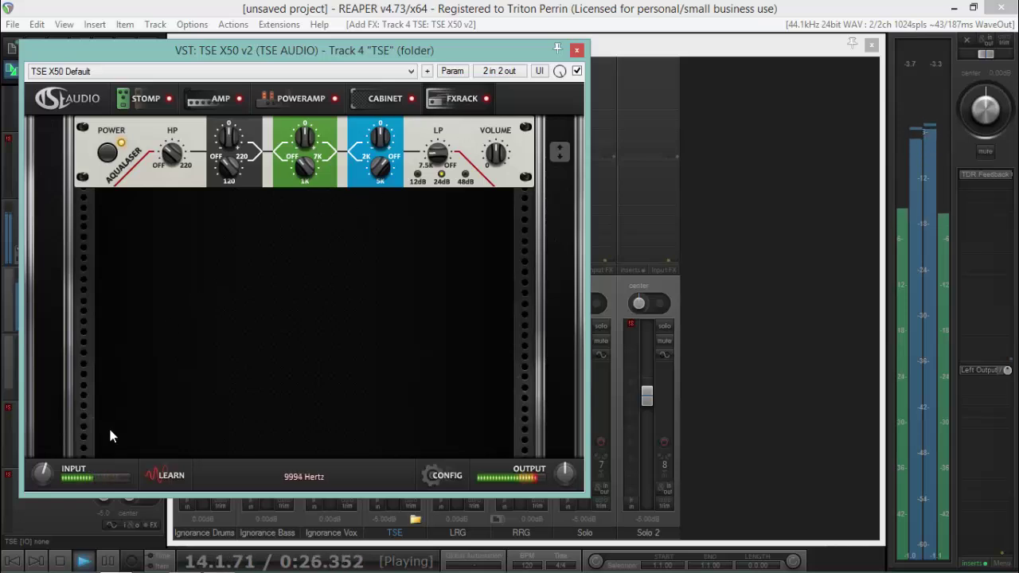
{"action": "left_click", "coordinate": [60, 561]}
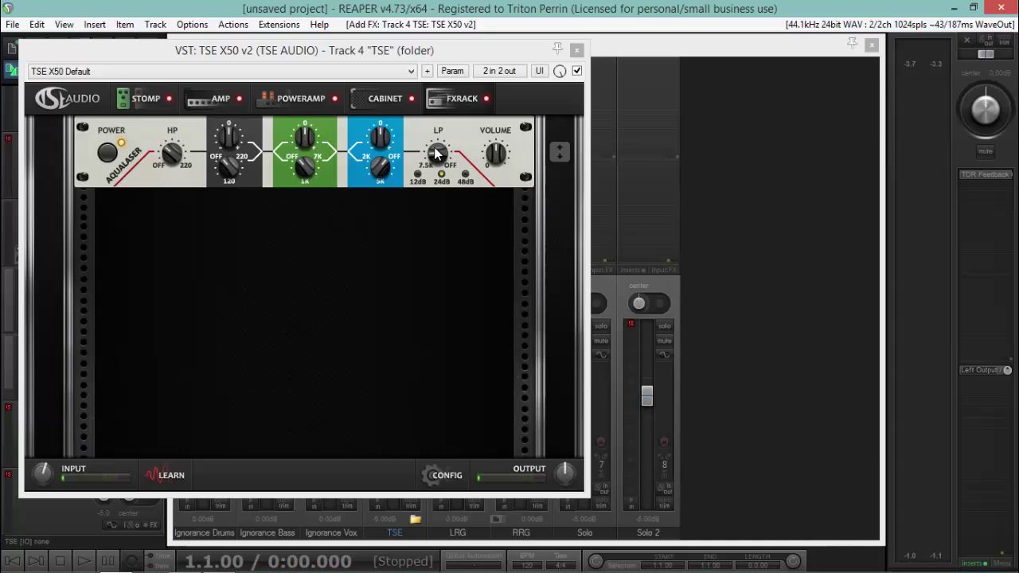
Lower the AquaLaser low-pass cutoff, set the blue band near 9534 Hz and green to 547 Hz
{"action": "left_click_drag", "start_coordinate": [430, 157], "coordinate": [428, 174]}
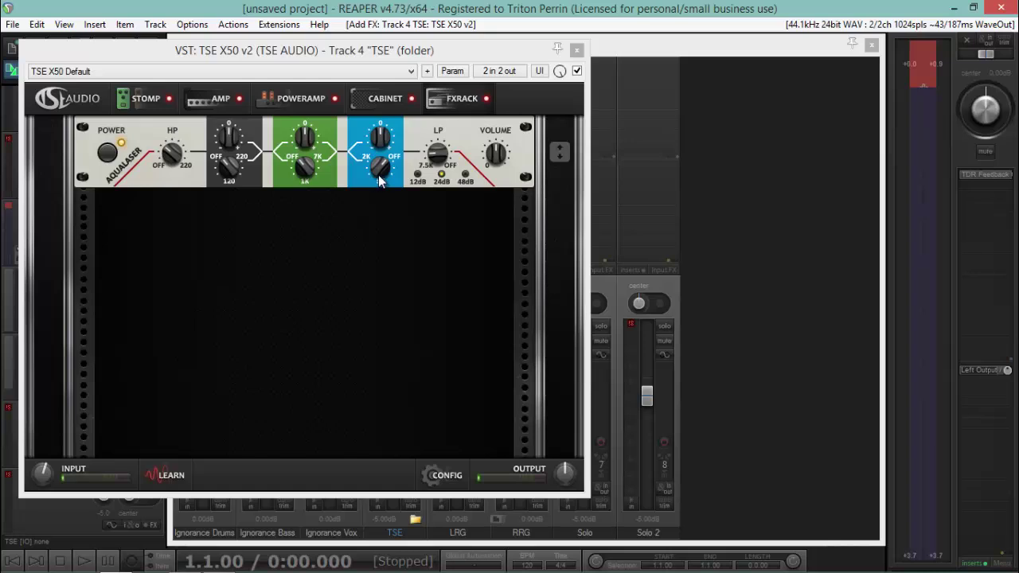
{"action": "mouse_move", "coordinate": [380, 180]}
{"action": "left_mouse_down"}
{"action": "mouse_move", "coordinate": [367, 230]}
{"action": "mouse_move", "coordinate": [367, 172]}
{"action": "left_mouse_up"}
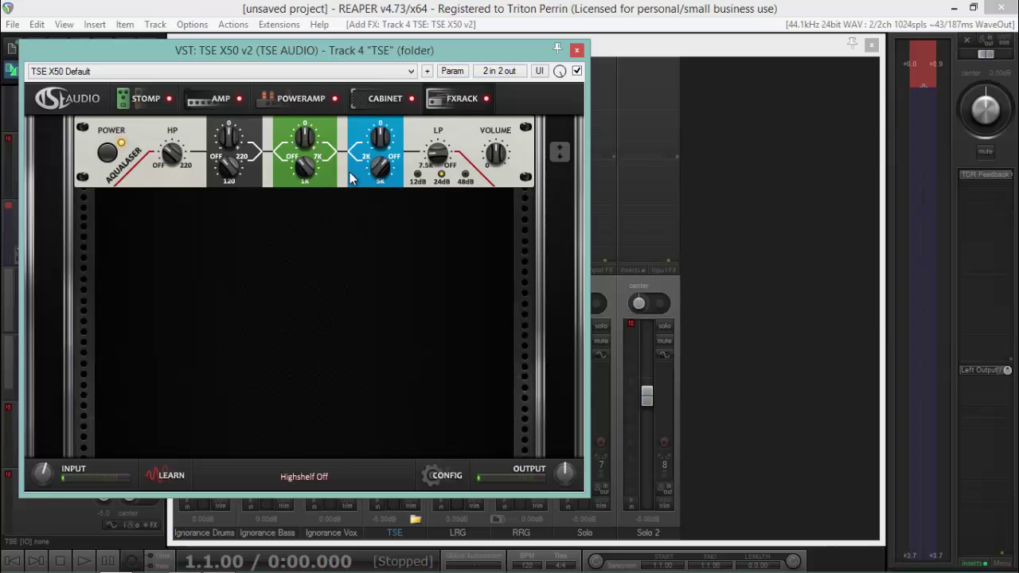
{"action": "mouse_move", "coordinate": [305, 168]}
{"action": "left_mouse_down"}
{"action": "mouse_move", "coordinate": [286, 66]}
{"action": "mouse_move", "coordinate": [301, 151]}
{"action": "mouse_move", "coordinate": [291, 117]}
{"action": "mouse_move", "coordinate": [291, 184]}
{"action": "mouse_move", "coordinate": [281, 107]}
{"action": "mouse_move", "coordinate": [282, 175]}
{"action": "mouse_move", "coordinate": [280, 113]}
{"action": "mouse_move", "coordinate": [279, 132]}
{"action": "left_mouse_up"}
{"action": "mouse_move", "coordinate": [279, 172]}
{"action": "left_mouse_down"}
{"action": "mouse_move", "coordinate": [280, 138]}
{"action": "mouse_move", "coordinate": [274, 290]}
{"action": "left_mouse_up"}
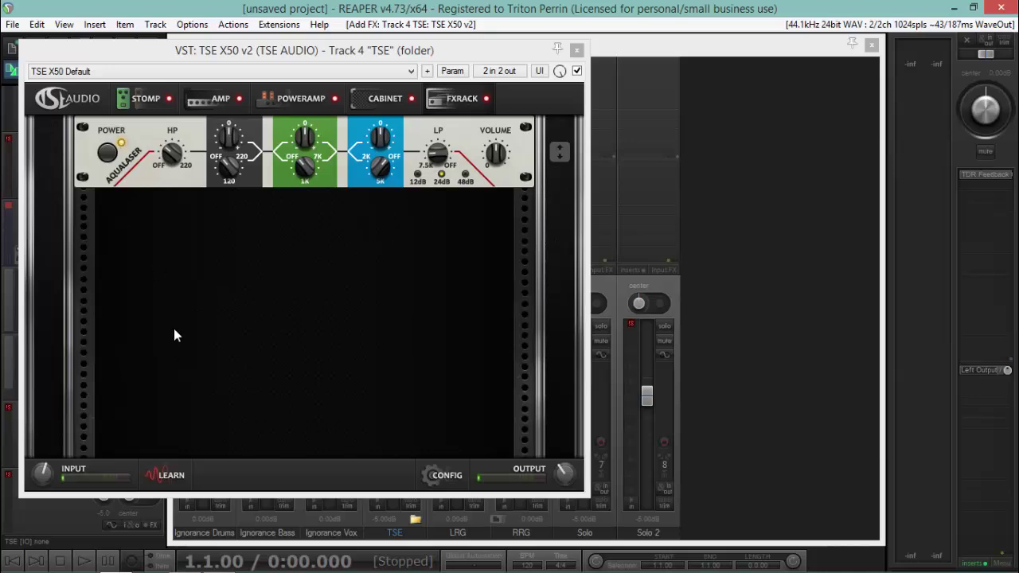
Switch the TSE X50 v2 window back to its AMP head page
{"action": "left_click", "coordinate": [212, 98]}
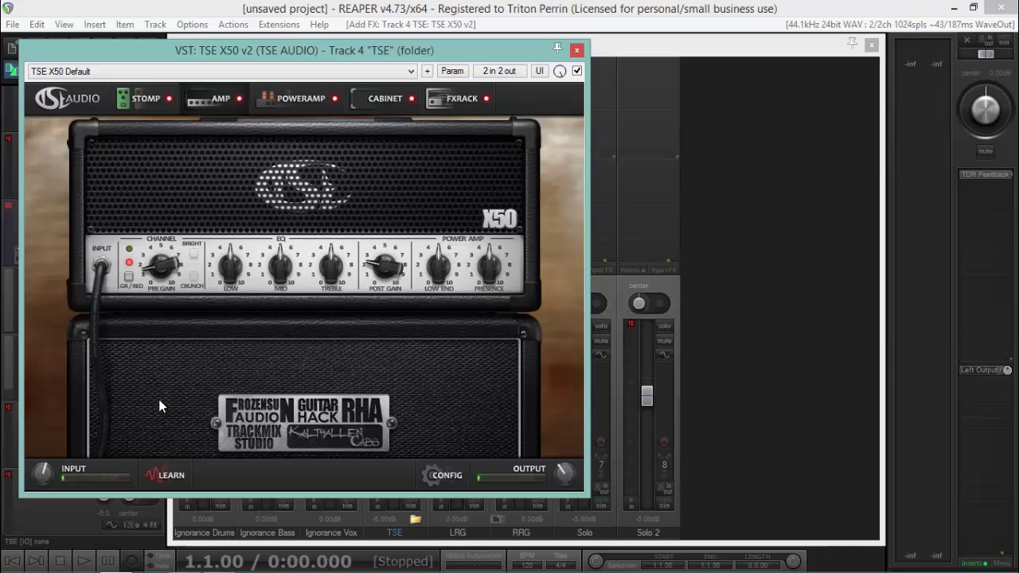
Solo and play the TSE track, lower its fader to -13.3 dB, and mute Solo and Solo 2
{"action": "left_click", "coordinate": [576, 50]}
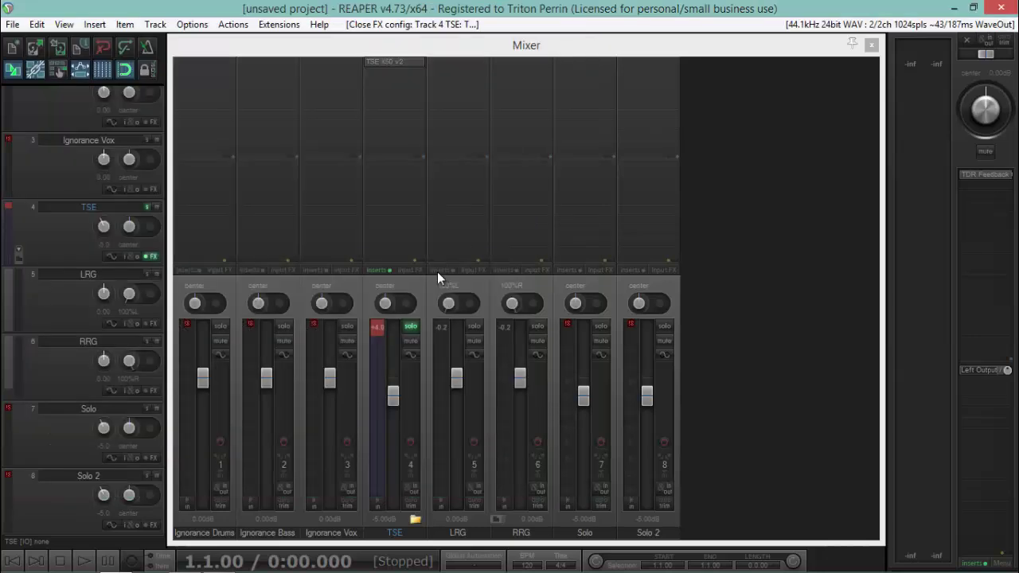
{"action": "left_click", "coordinate": [411, 328]}
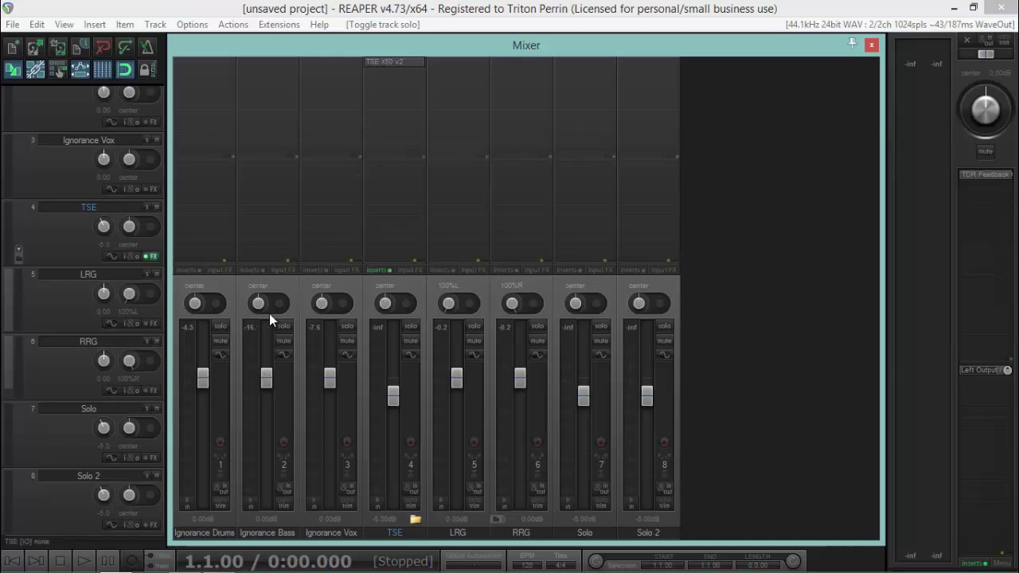
{"action": "left_click", "coordinate": [153, 479]}
{"action": "key", "text": "space"}
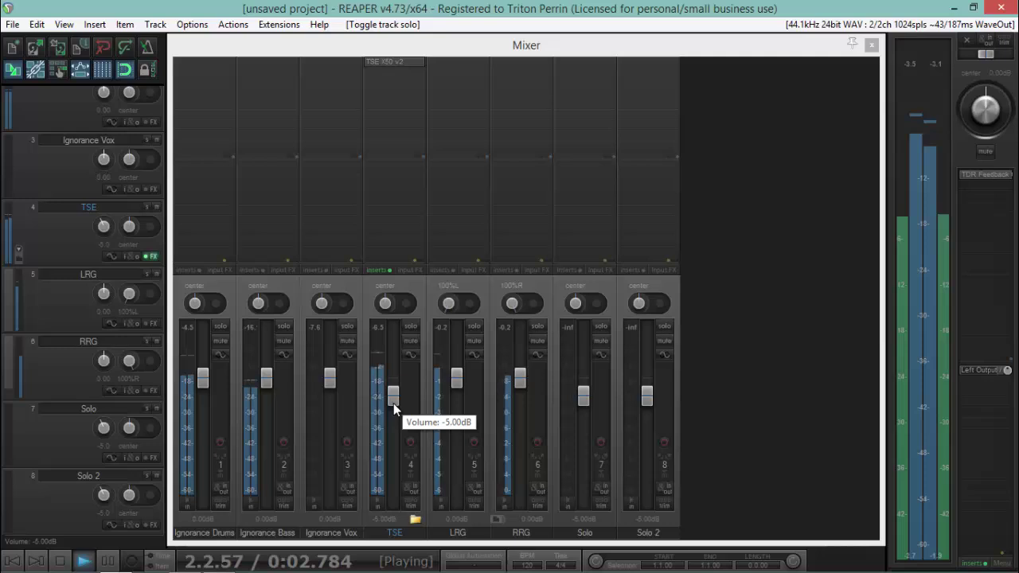
{"action": "left_click_drag", "start_coordinate": [393, 403], "coordinate": [391, 432]}
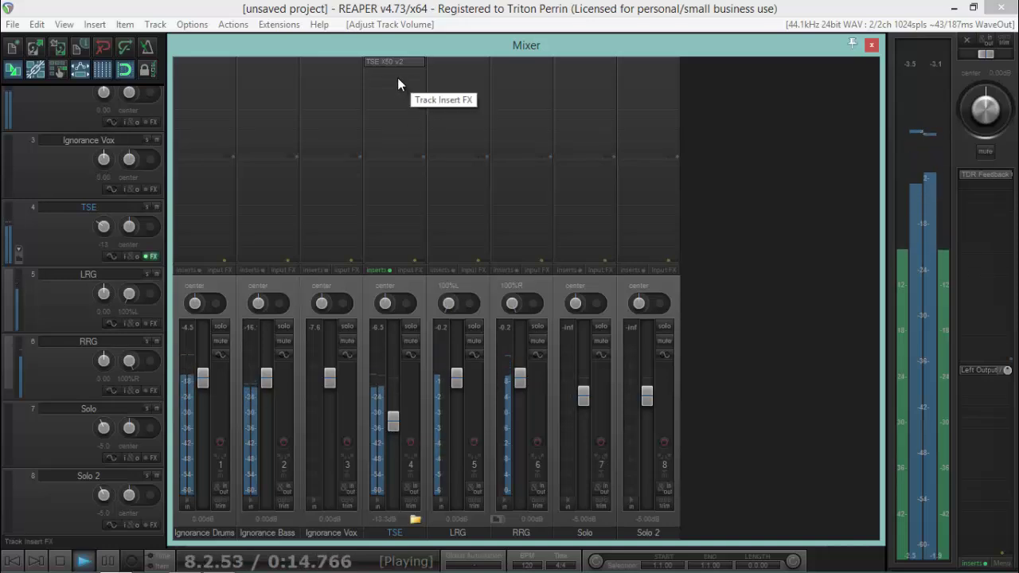
{"action": "left_click_drag", "start_coordinate": [598, 339], "coordinate": [677, 338]}
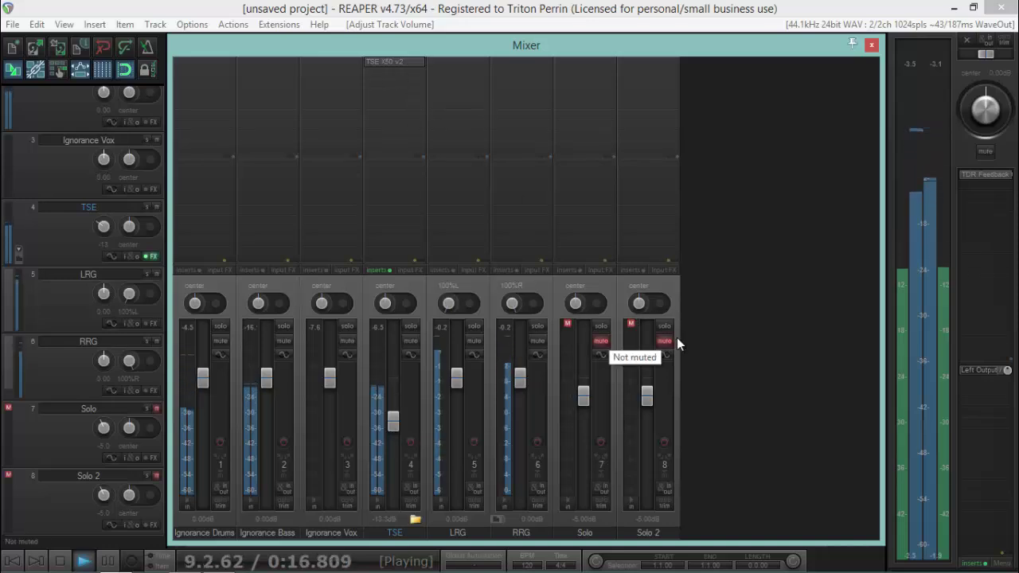
{"action": "left_click", "coordinate": [377, 66]}
Adjust the X50 Low and Mid EQ and settle the Treble at 58%
{"action": "mouse_move", "coordinate": [214, 255]}
{"action": "left_mouse_down"}
{"action": "mouse_move", "coordinate": [244, 174]}
{"action": "mouse_move", "coordinate": [220, 327]}
{"action": "mouse_move", "coordinate": [227, 271]}
{"action": "mouse_move", "coordinate": [224, 287]}
{"action": "left_mouse_up"}
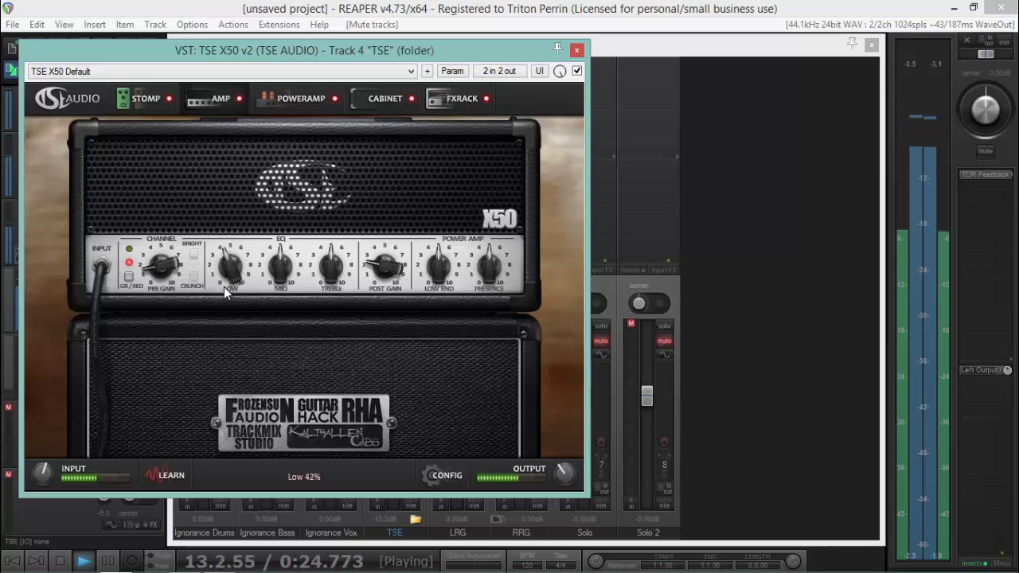
{"action": "mouse_move", "coordinate": [281, 267]}
{"action": "left_mouse_down"}
{"action": "mouse_move", "coordinate": [307, 164]}
{"action": "mouse_move", "coordinate": [269, 299]}
{"action": "mouse_move", "coordinate": [270, 287]}
{"action": "left_mouse_up"}
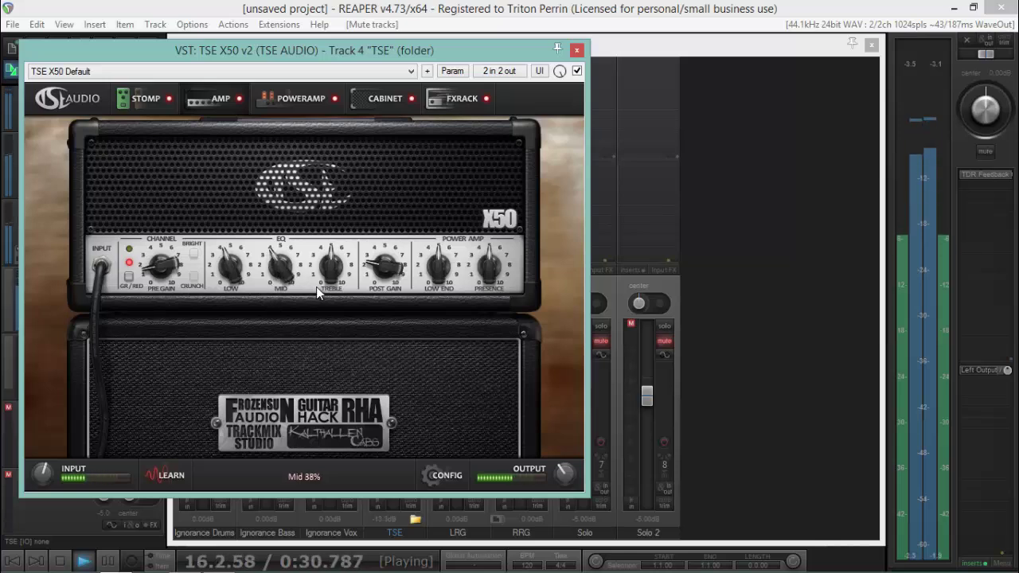
{"action": "left_click_drag", "start_coordinate": [330, 269], "coordinate": [352, 126]}
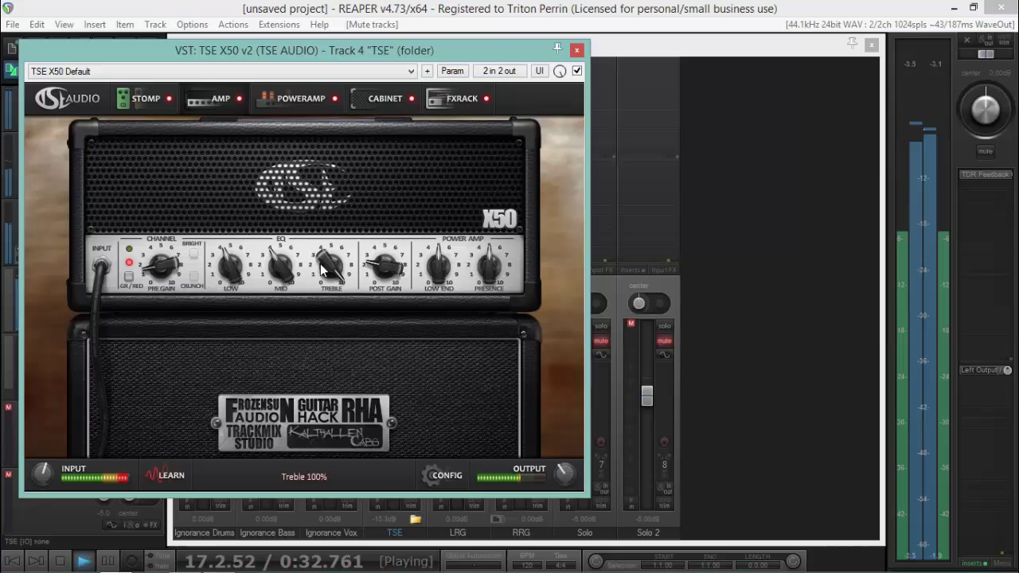
{"action": "left_click_drag", "start_coordinate": [320, 264], "coordinate": [317, 352]}
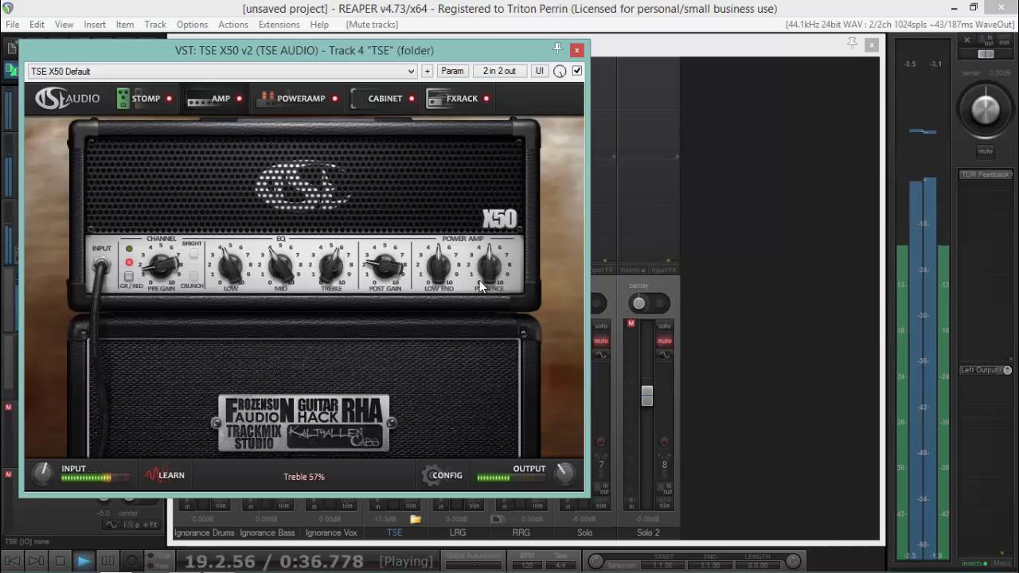
Adjust the X50 presence and low end, then solo the TSE track
{"action": "mouse_move", "coordinate": [487, 276]}
{"action": "left_mouse_down"}
{"action": "mouse_move", "coordinate": [488, 223]}
{"action": "mouse_move", "coordinate": [480, 293]}
{"action": "left_mouse_up"}
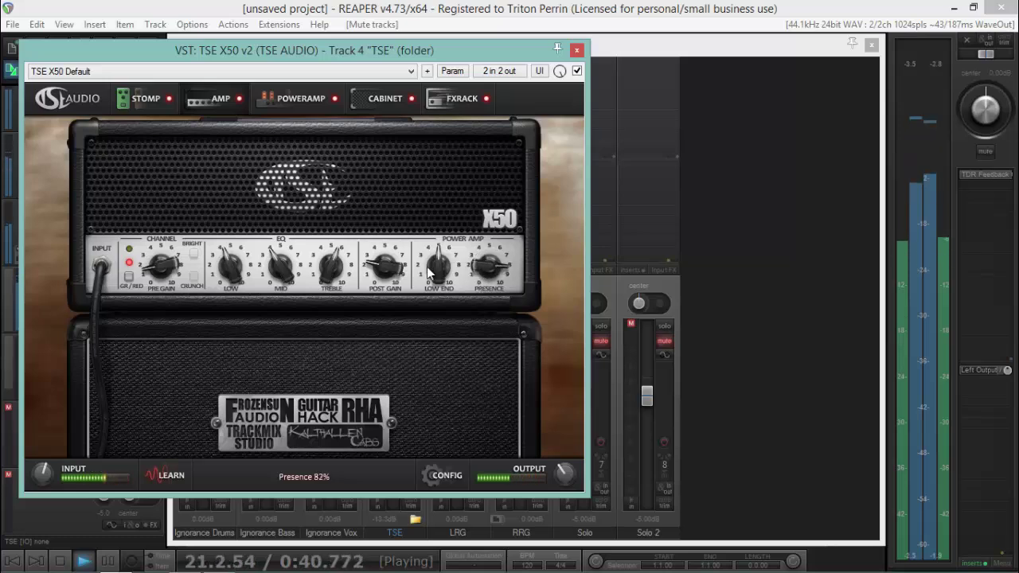
{"action": "left_click_drag", "start_coordinate": [435, 269], "coordinate": [455, 133]}
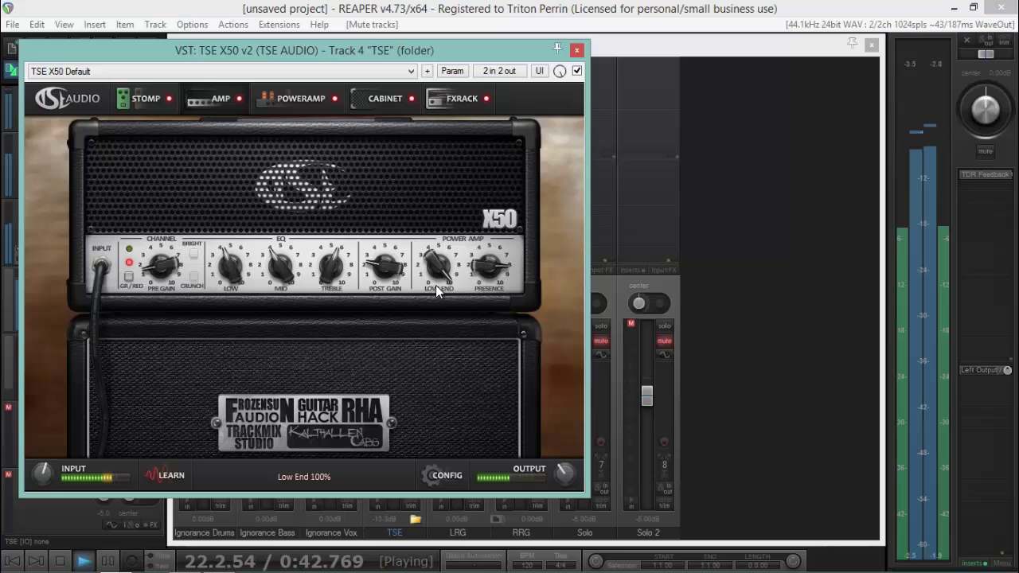
{"action": "mouse_move", "coordinate": [427, 294]}
{"action": "left_mouse_down"}
{"action": "mouse_move", "coordinate": [402, 491]}
{"action": "mouse_move", "coordinate": [461, 207]}
{"action": "mouse_move", "coordinate": [432, 364]}
{"action": "left_mouse_up"}
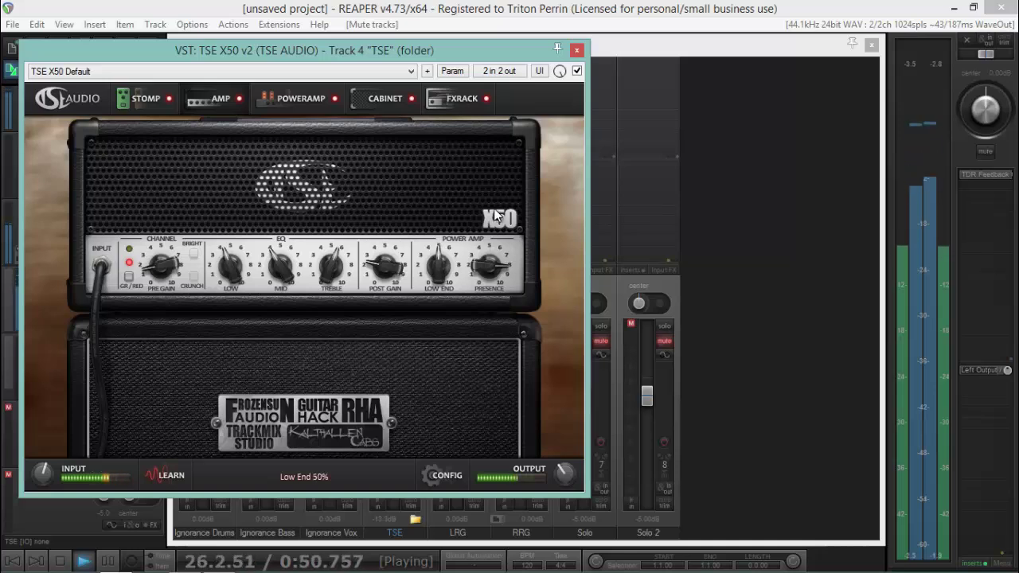
{"action": "left_click", "coordinate": [578, 52]}
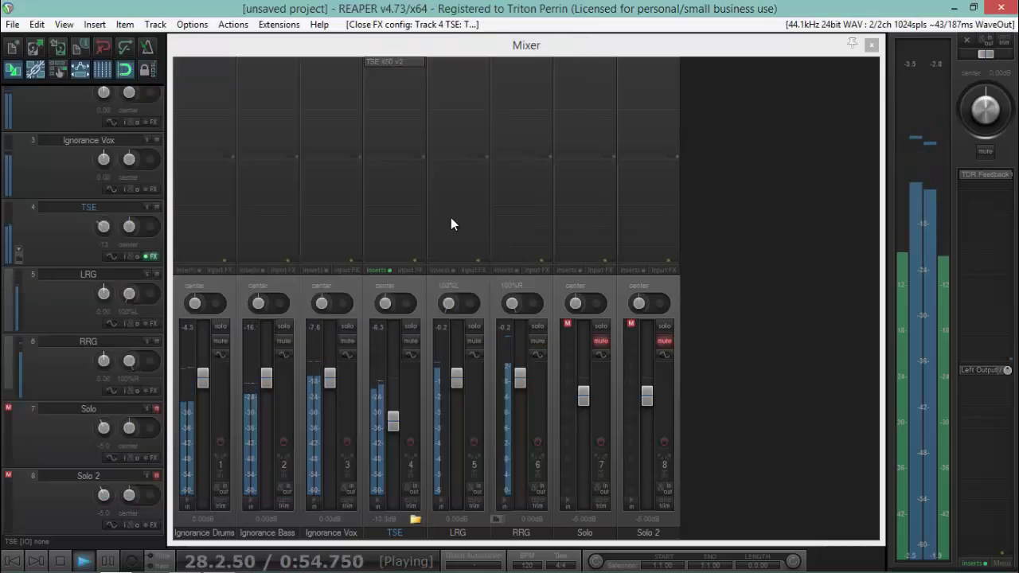
{"action": "left_click", "coordinate": [411, 325]}
Set the TSE X50 presence to about 81%, treble to 64% and mid to 34%
{"action": "left_click", "coordinate": [402, 64]}
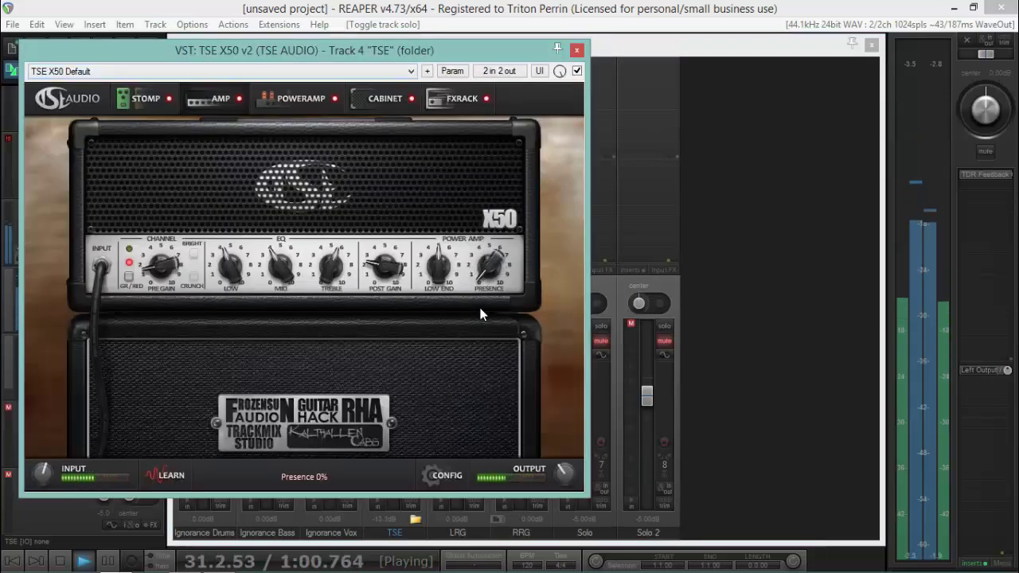
{"action": "mouse_move", "coordinate": [488, 268]}
{"action": "left_mouse_down"}
{"action": "mouse_move", "coordinate": [522, 177]}
{"action": "mouse_move", "coordinate": [507, 267]}
{"action": "mouse_move", "coordinate": [515, 221]}
{"action": "left_mouse_up"}
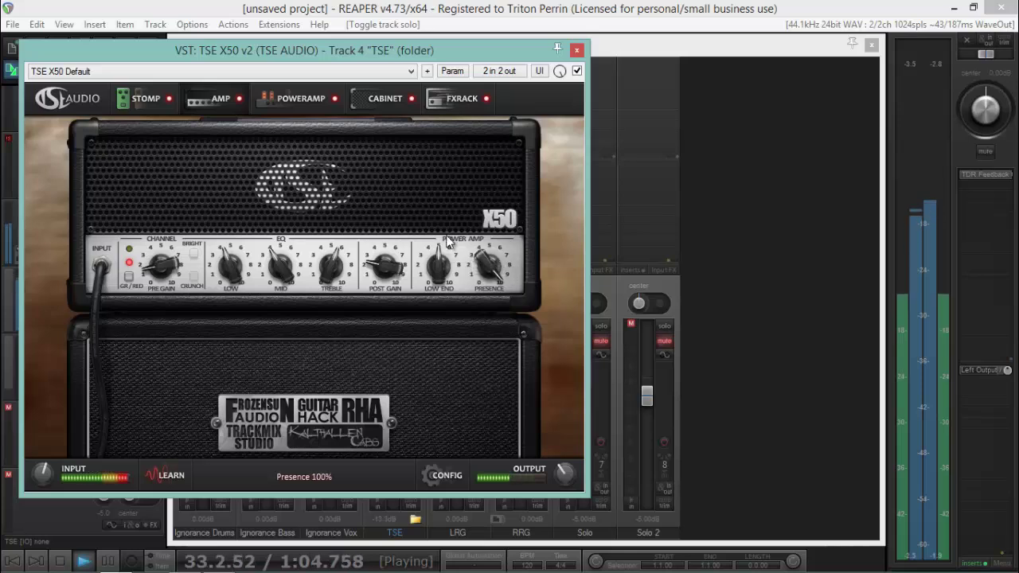
{"action": "left_click_drag", "start_coordinate": [489, 266], "coordinate": [475, 298]}
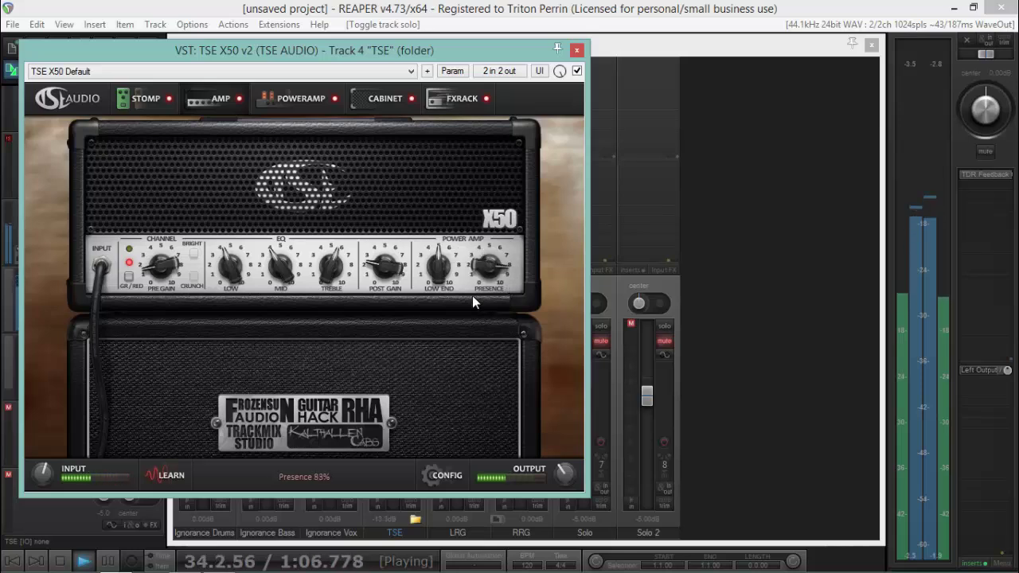
{"action": "left_click", "coordinate": [331, 270]}
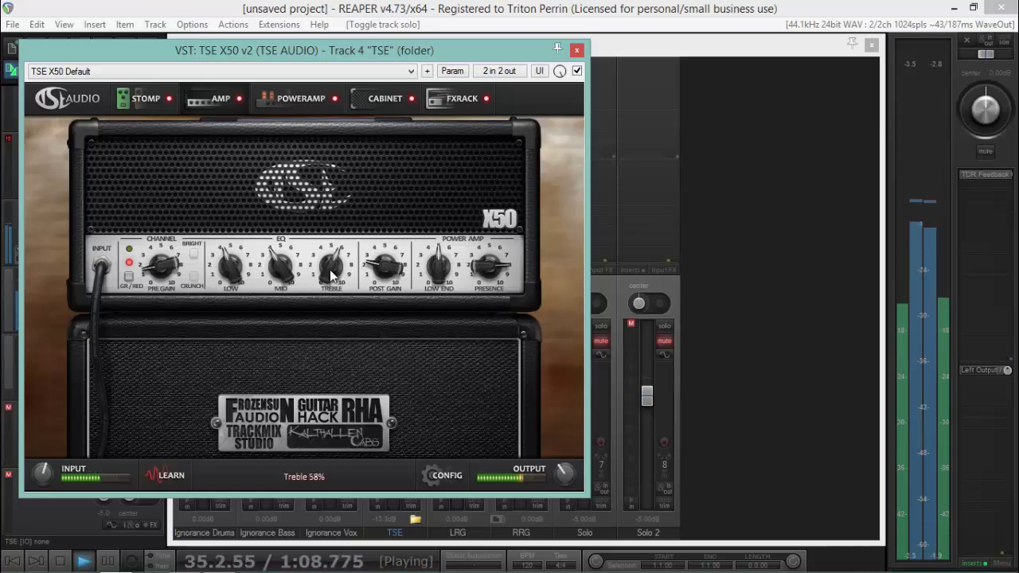
{"action": "scroll", "coordinate": [329, 268], "scroll_direction": "up", "scroll_amount": 2}
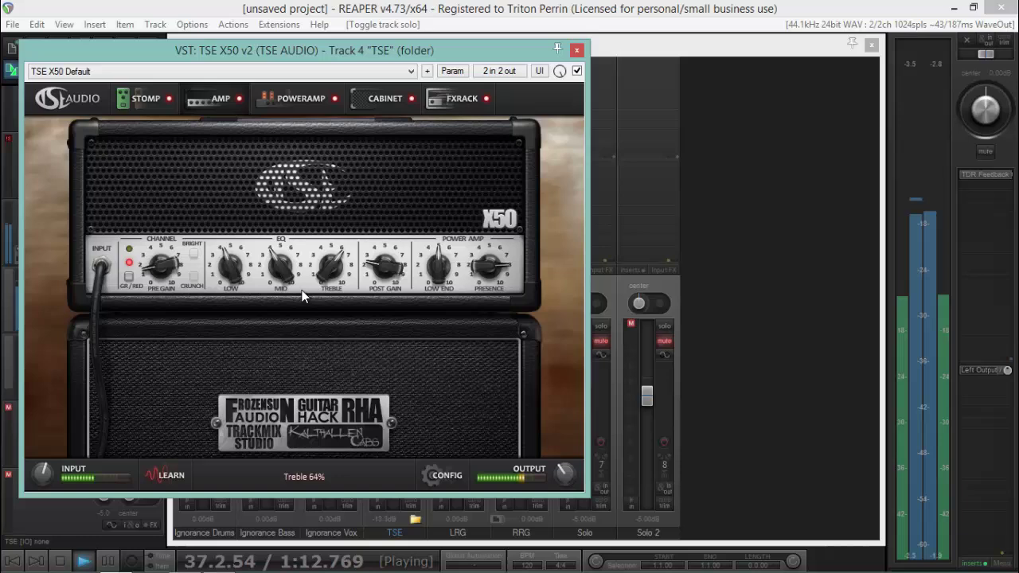
{"action": "scroll", "coordinate": [280, 266], "scroll_direction": "up", "scroll_amount": 10}
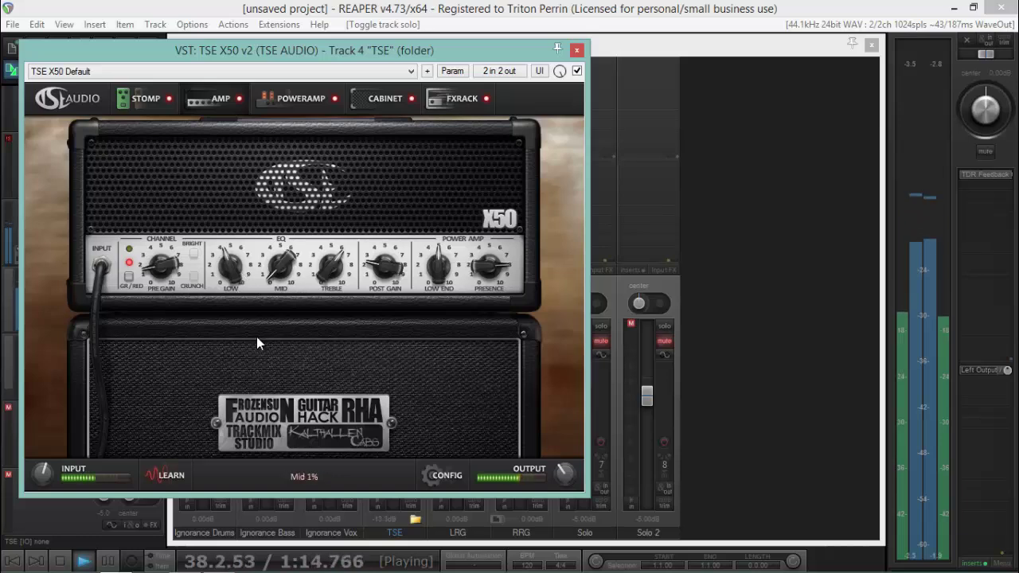
{"action": "scroll", "coordinate": [296, 273], "scroll_direction": "down", "scroll_amount": 12}
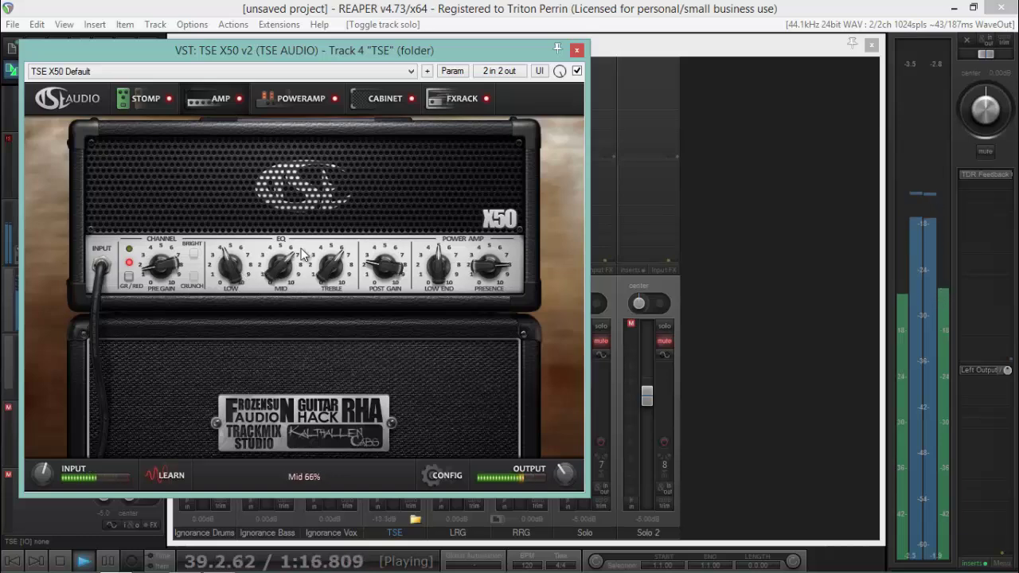
{"action": "scroll", "coordinate": [296, 273], "scroll_direction": "down", "scroll_amount": 2}
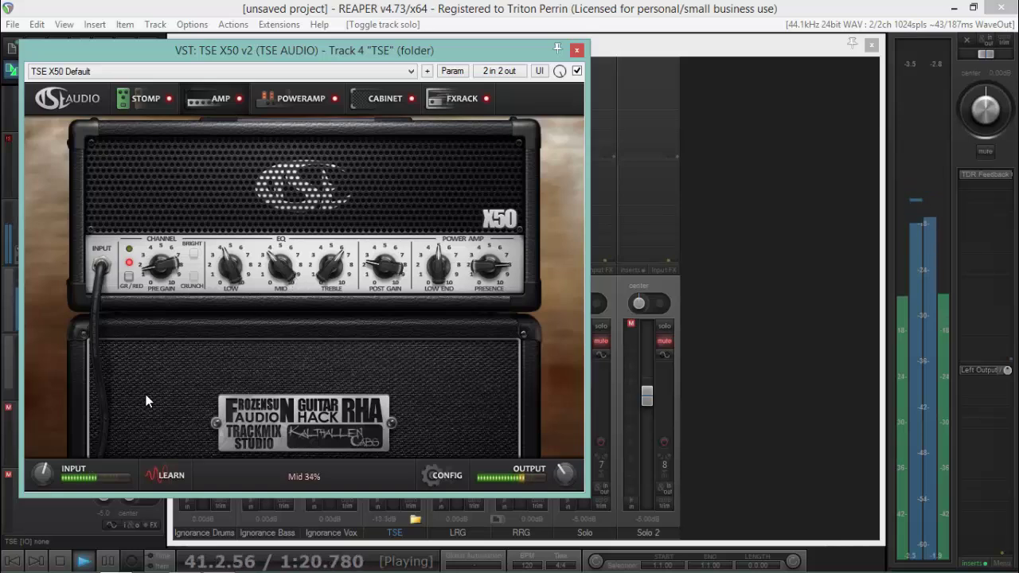
Set the X50 pre gain near 14% and auto-learn the input gain to +0.0 dB
{"action": "mouse_move", "coordinate": [160, 272]}
{"action": "left_mouse_down"}
{"action": "mouse_move", "coordinate": [160, 293]}
{"action": "mouse_move", "coordinate": [163, 270]}
{"action": "left_mouse_up"}
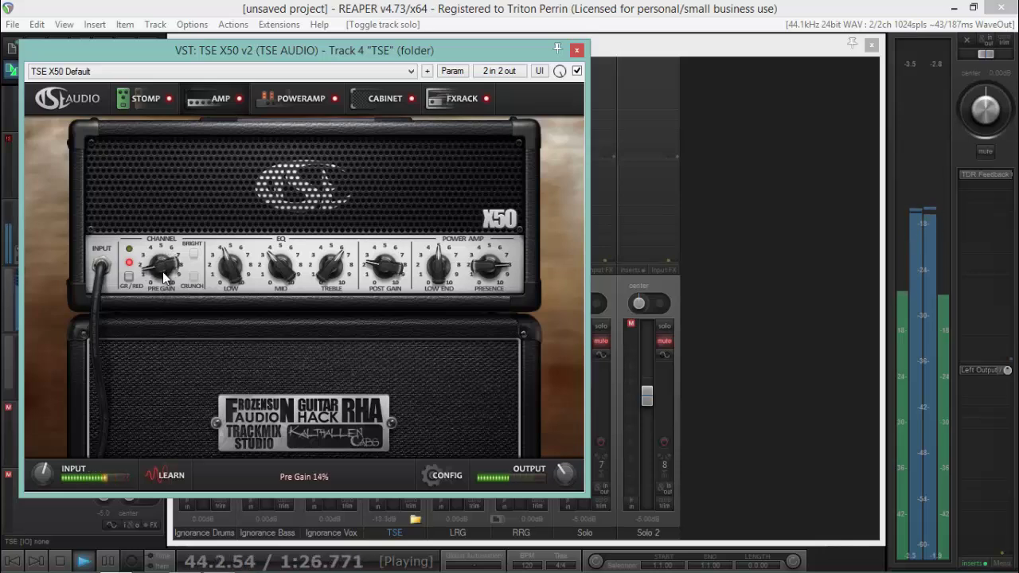
{"action": "left_click_drag", "start_coordinate": [40, 471], "coordinate": [39, 482]}
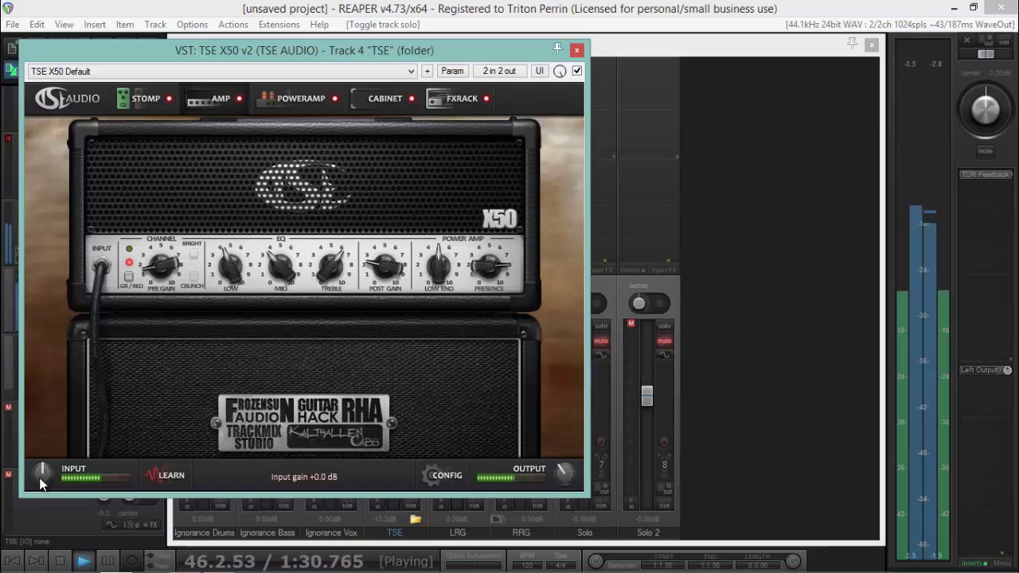
{"action": "left_click", "coordinate": [151, 478]}
{"action": "left_click", "coordinate": [60, 561]}
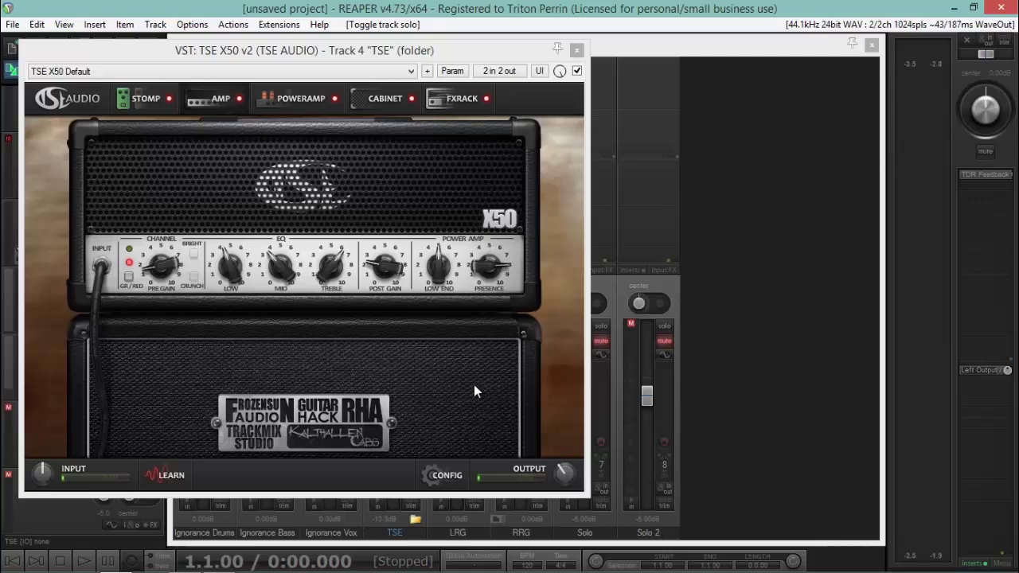
Close the amp and mixer windows, select the Solo track, and scroll to around bar 61
{"action": "left_click", "coordinate": [577, 50]}
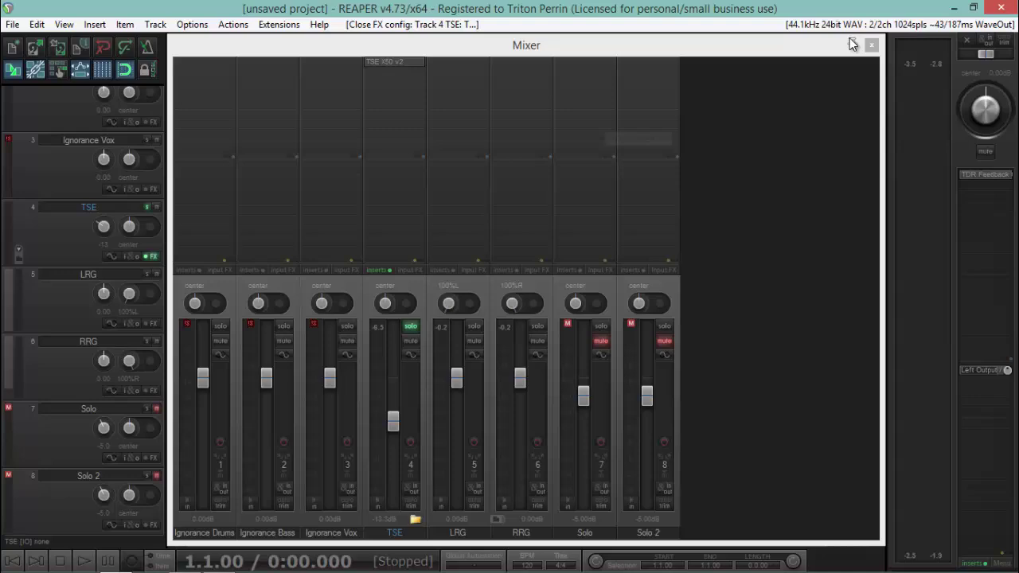
{"action": "left_click", "coordinate": [872, 47]}
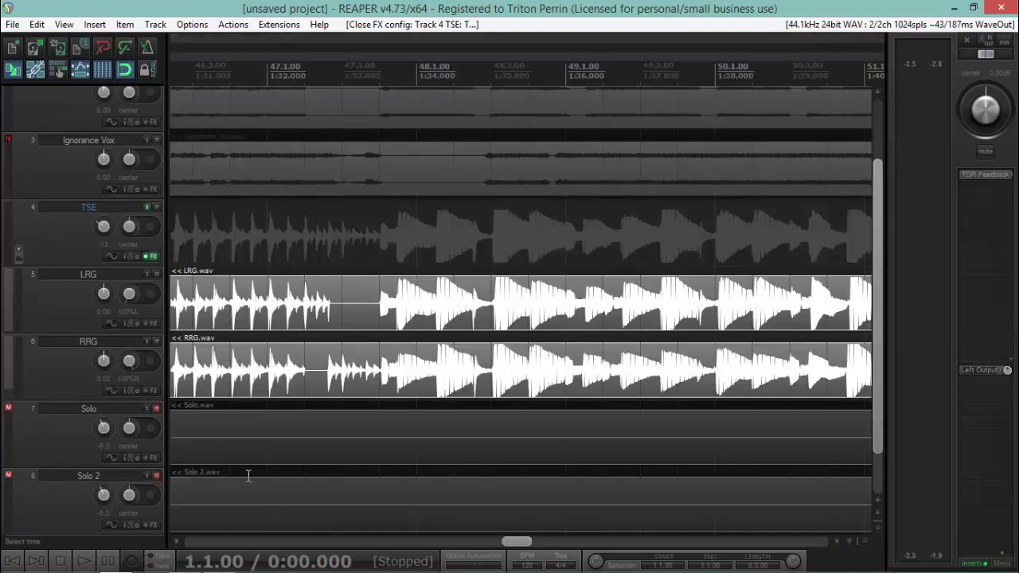
{"action": "left_click", "coordinate": [41, 451]}
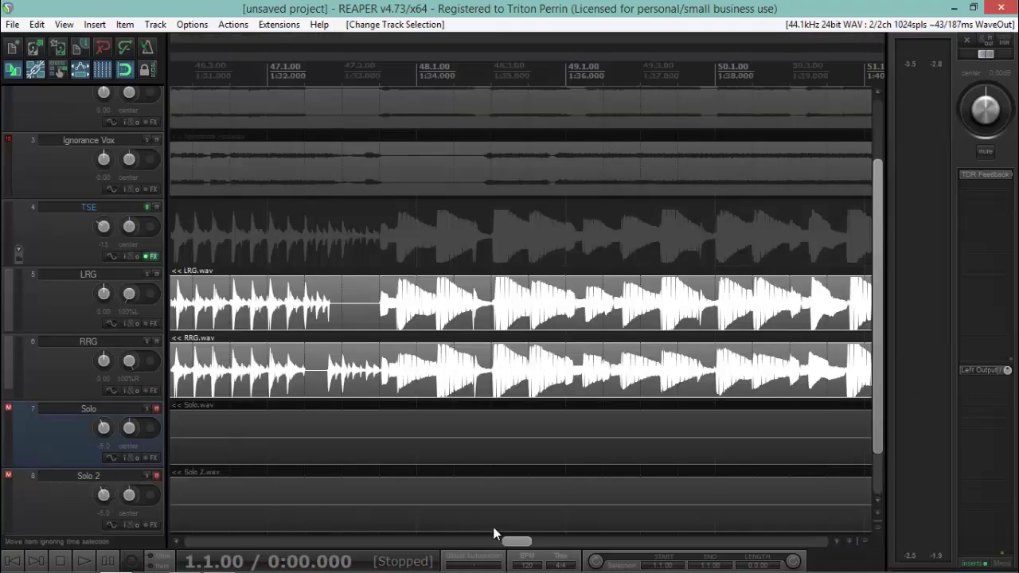
{"action": "mouse_move", "coordinate": [514, 540]}
{"action": "left_mouse_down"}
{"action": "mouse_move", "coordinate": [581, 540]}
{"action": "mouse_move", "coordinate": [562, 527]}
{"action": "left_mouse_up"}
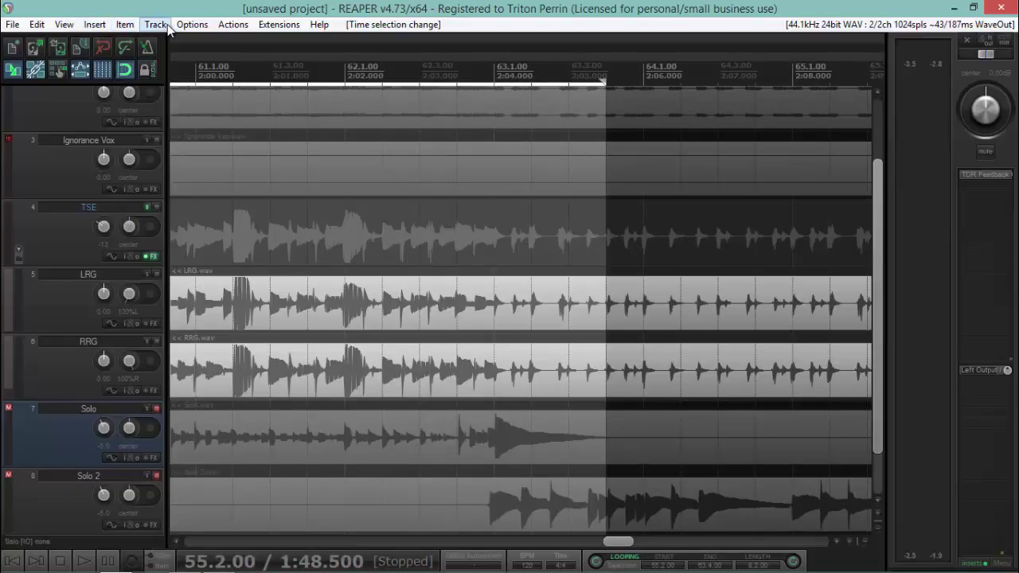
Unmute Solo and Solo 2, solo the Solo track instead of TSE, and copy TSE X50 v2 onto it
{"action": "left_click", "coordinate": [64, 24]}
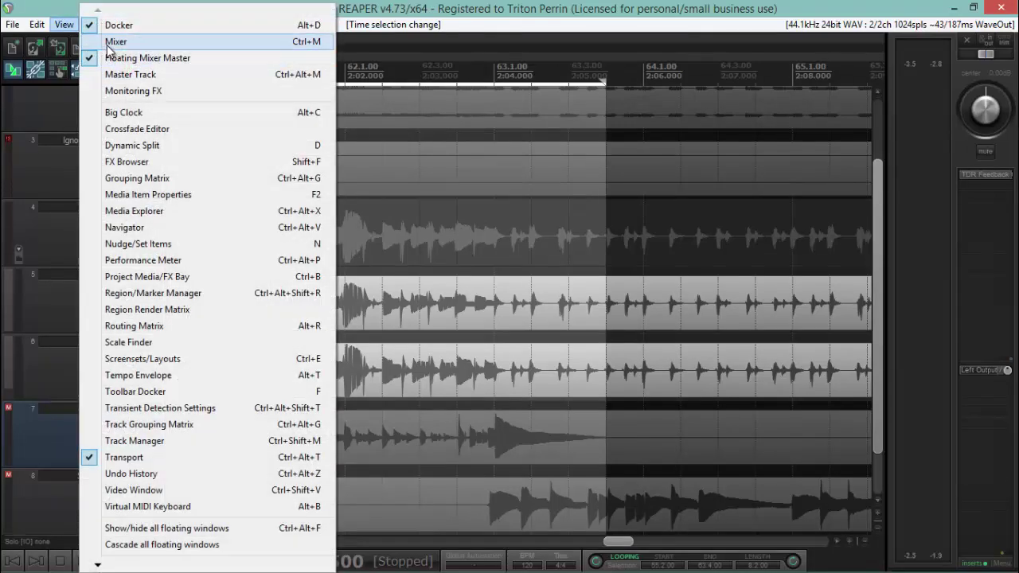
{"action": "left_click", "coordinate": [112, 37]}
{"action": "left_click", "coordinate": [601, 341]}
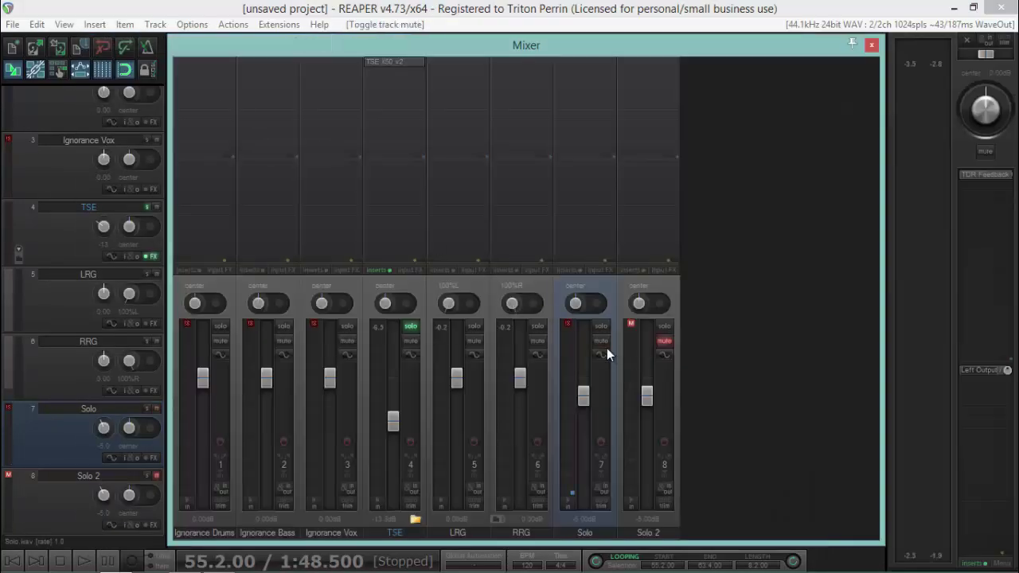
{"action": "left_click", "coordinate": [665, 341]}
{"action": "left_click", "coordinate": [410, 327]}
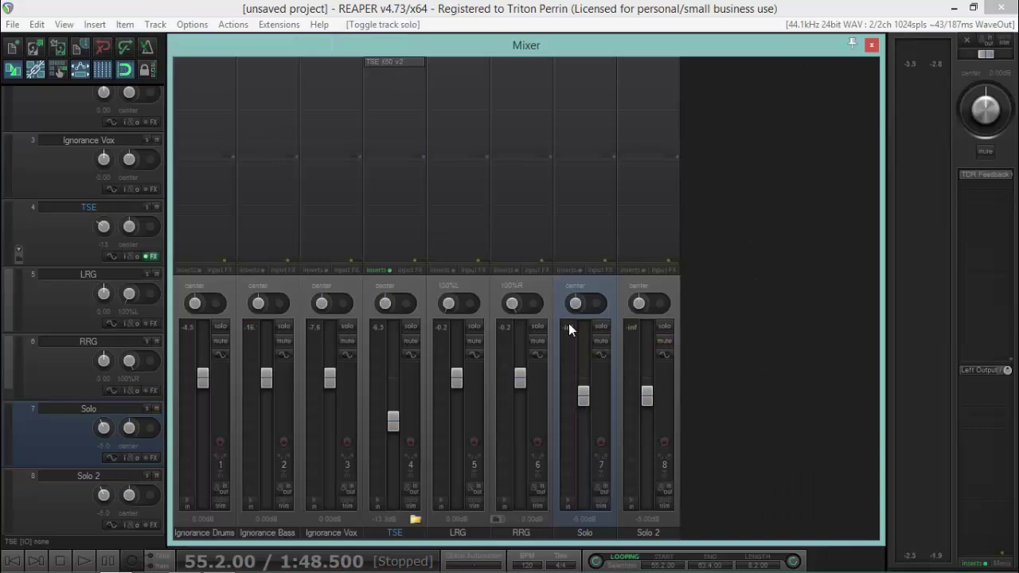
{"action": "left_click", "coordinate": [600, 326]}
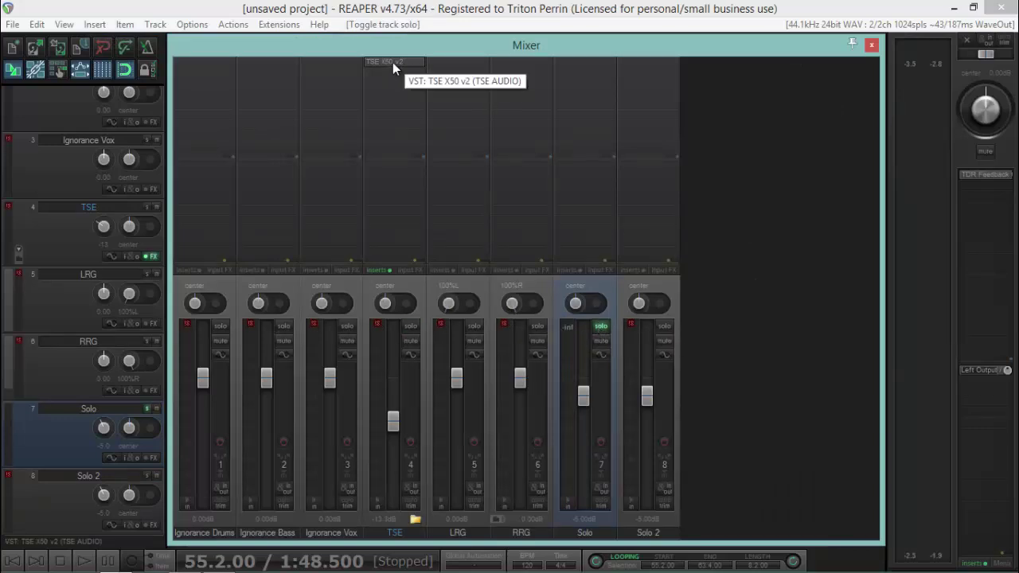
{"action": "left_click_drag", "start_coordinate": [562, 67], "coordinate": [572, 64]}
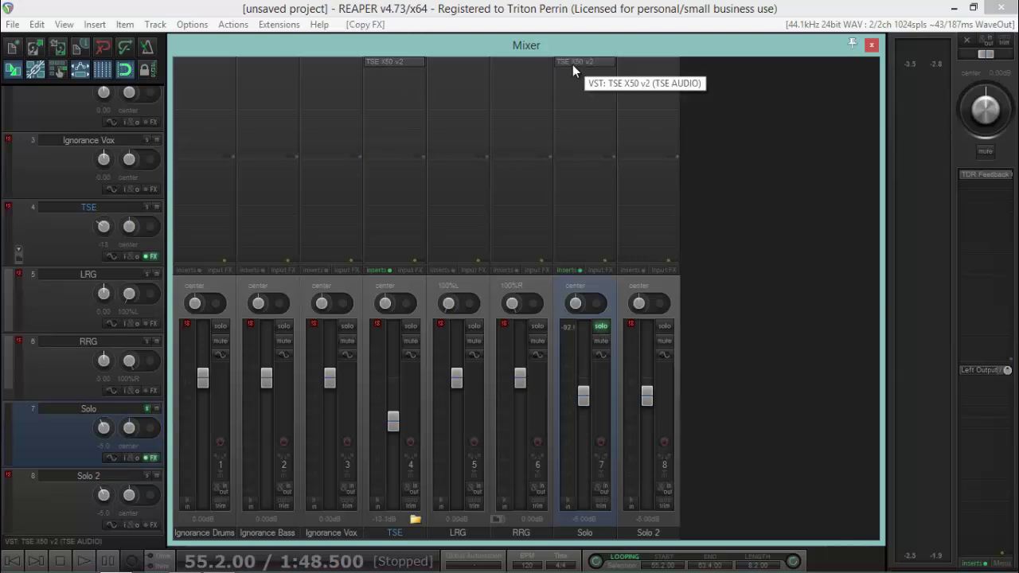
Turn stereo processing off in the Solo track's X50 amp for a mono lead
{"action": "left_click", "coordinate": [573, 64]}
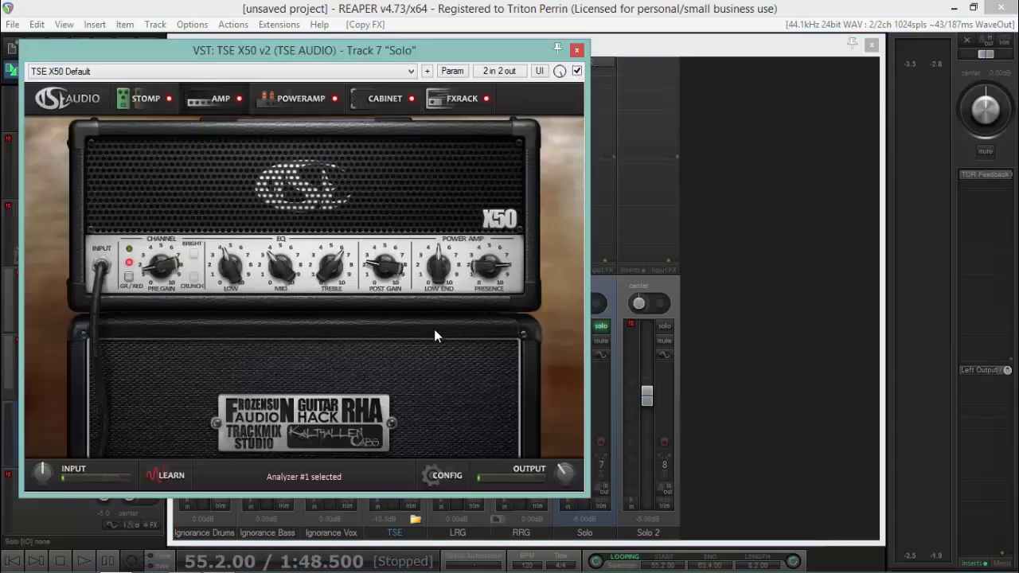
{"action": "left_click", "coordinate": [438, 476]}
{"action": "mouse_move", "coordinate": [481, 416]}
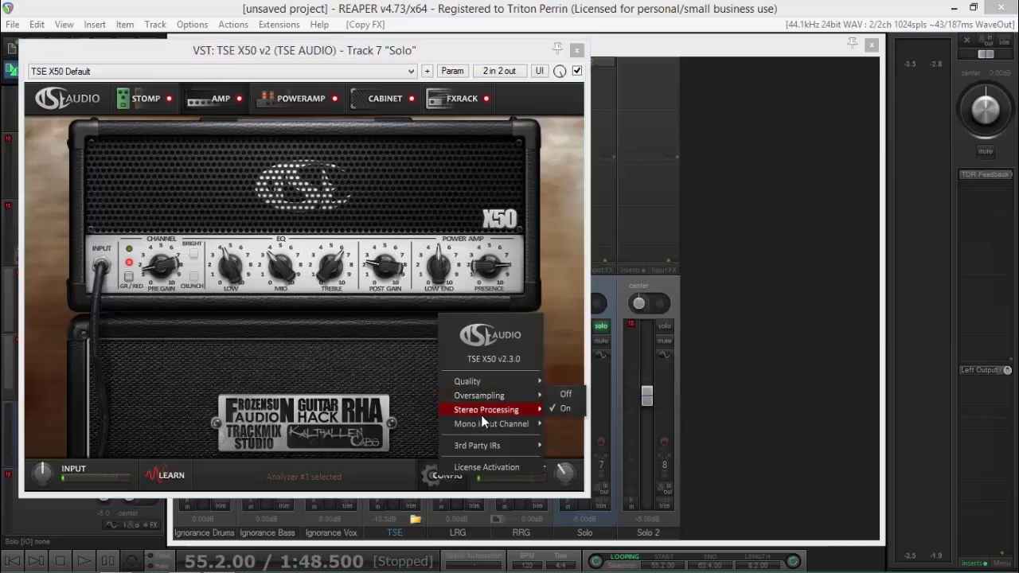
{"action": "left_click", "coordinate": [559, 390]}
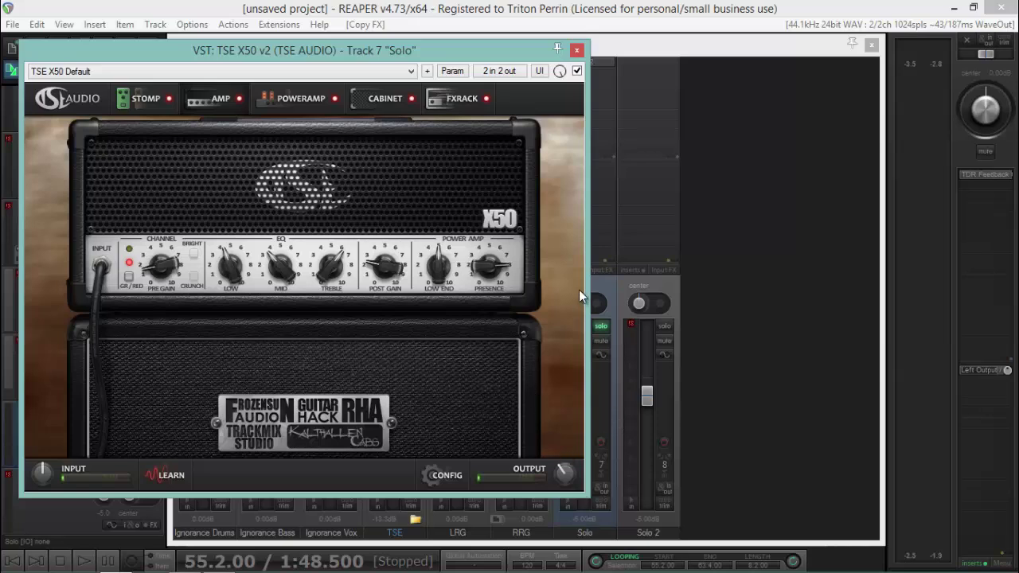
Close the amp window and play the Solo passage to hear the lead tone
{"action": "left_click", "coordinate": [576, 52]}
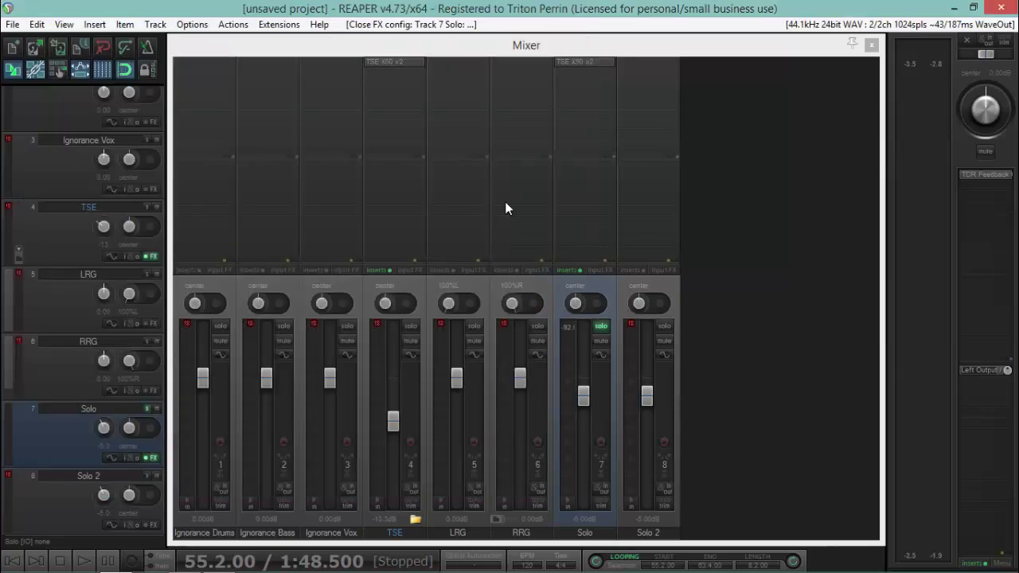
{"action": "left_click", "coordinate": [83, 560]}
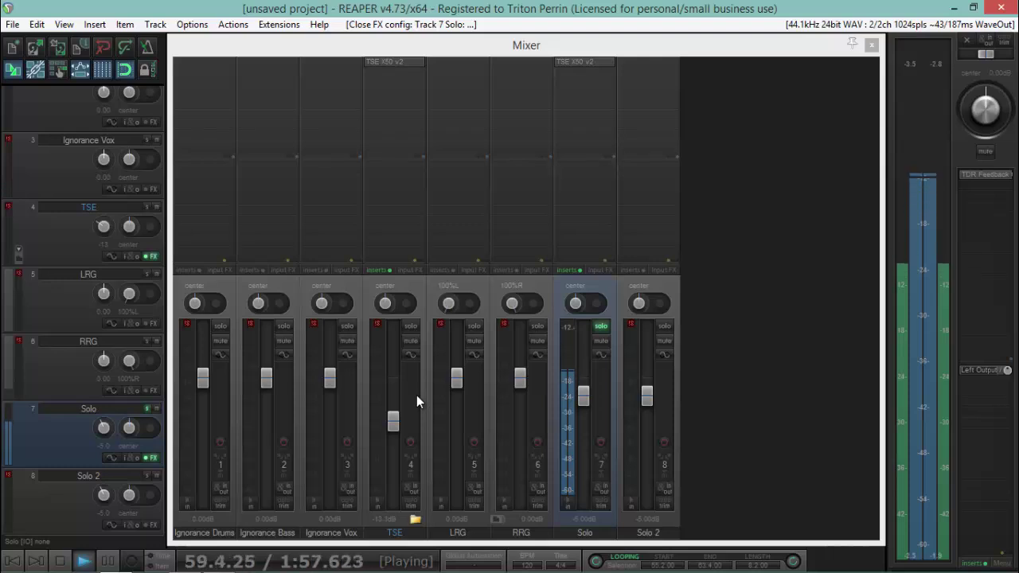
{"action": "left_click", "coordinate": [61, 561]}
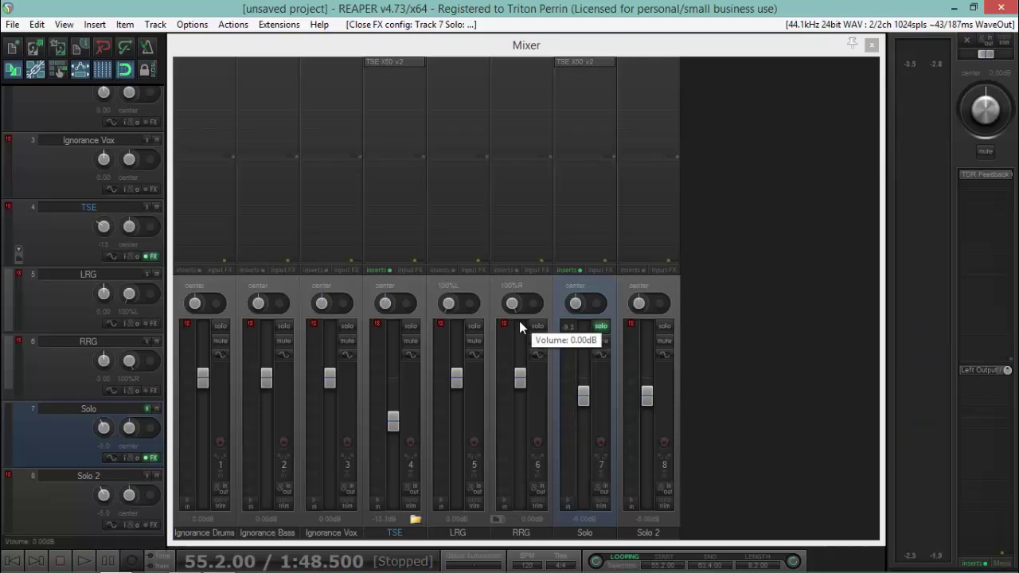
Open the Solo track's X50 amp and raise its Mid from 48% to 59%
{"action": "left_click", "coordinate": [583, 63]}
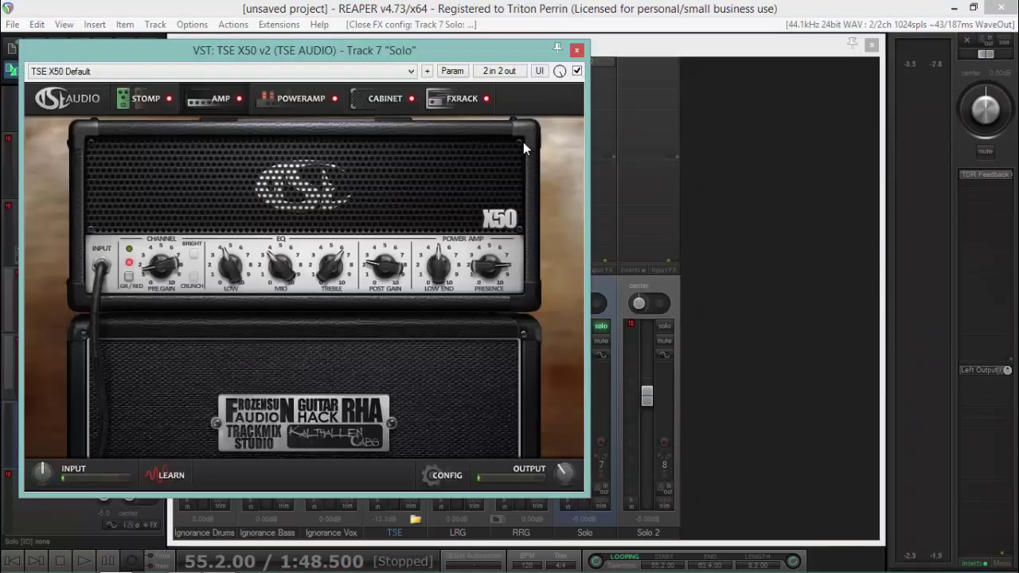
{"action": "mouse_move", "coordinate": [281, 267]}
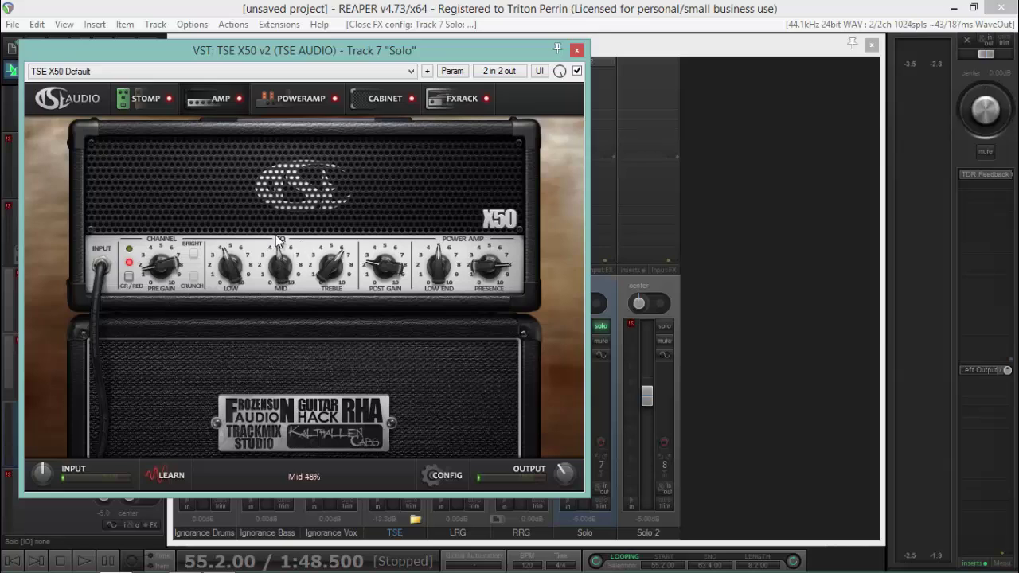
{"action": "scroll", "coordinate": [278, 243], "scroll_direction": "up", "scroll_amount": 10}
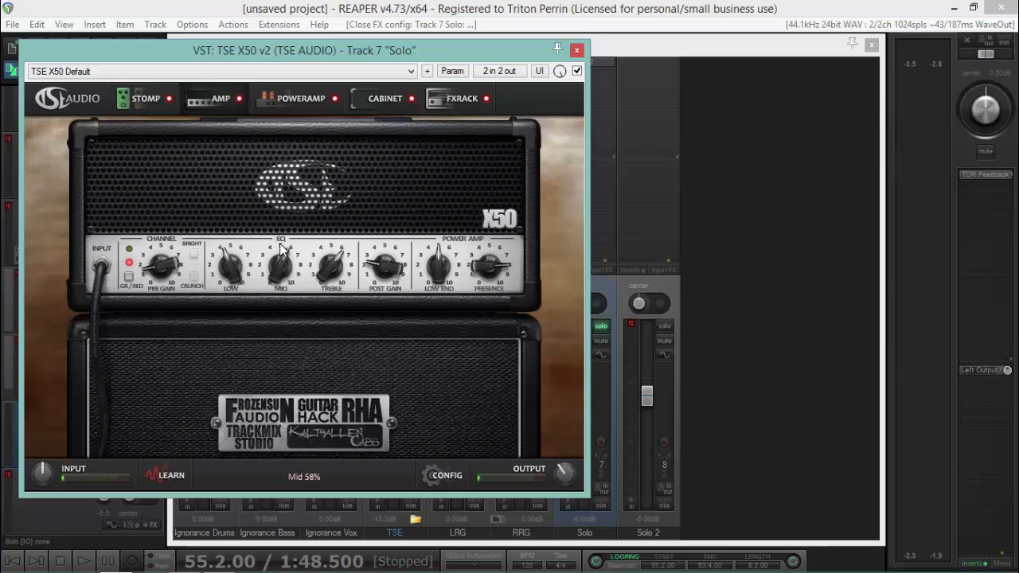
{"action": "scroll", "coordinate": [281, 247], "scroll_direction": "up", "scroll_amount": 1}
Add a King-Pong delay to the Solo amp's effects rack, synced to tempo at 125 ms
{"action": "left_click", "coordinate": [440, 113]}
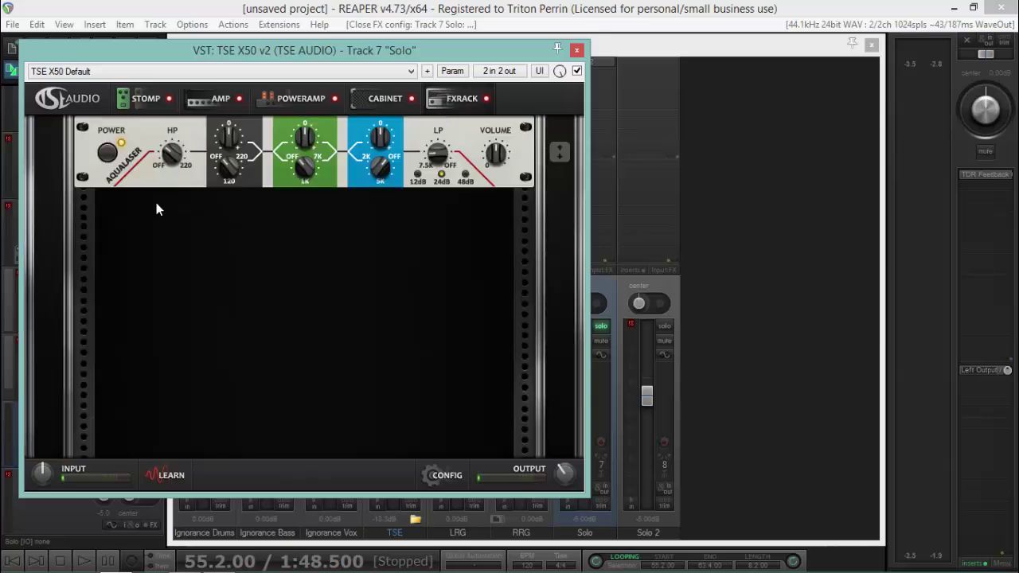
{"action": "right_click", "coordinate": [175, 226]}
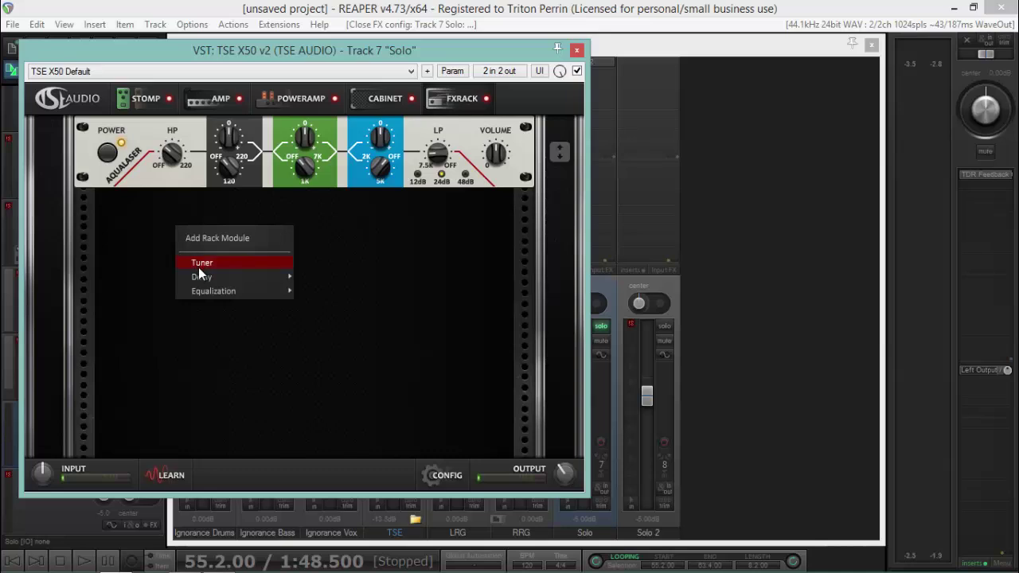
{"action": "mouse_move", "coordinate": [200, 279]}
{"action": "left_click", "coordinate": [313, 278]}
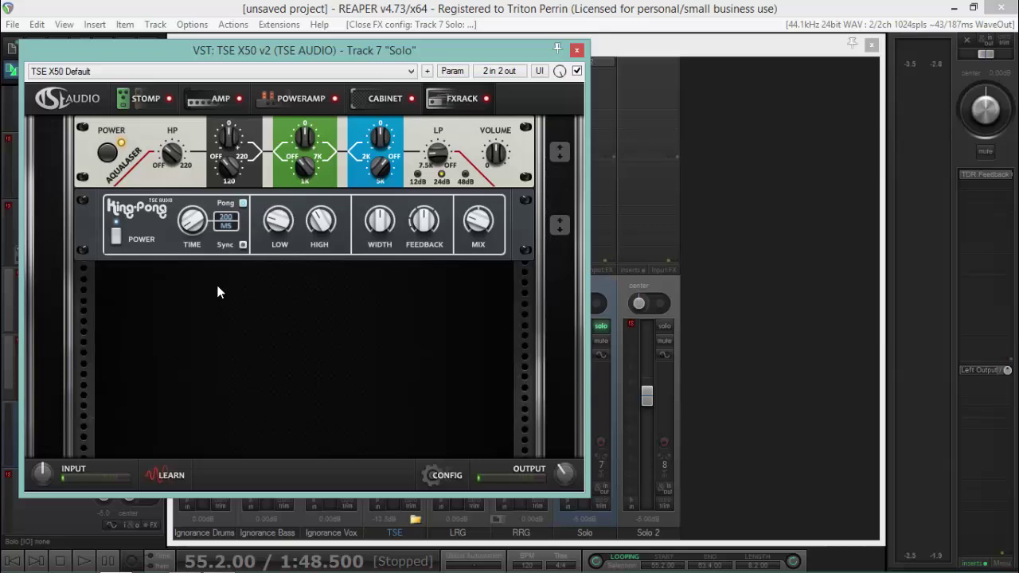
{"action": "left_click", "coordinate": [244, 246]}
Audition the King-Pong delay, turn Pong off, and set its Mix to 28%
{"action": "left_click", "coordinate": [84, 560]}
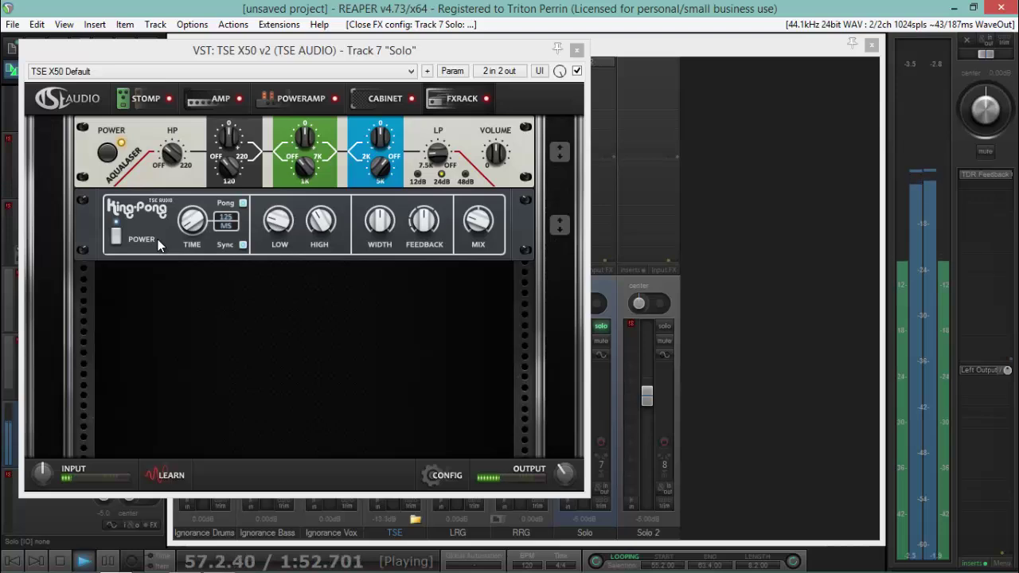
{"action": "left_click", "coordinate": [116, 237]}
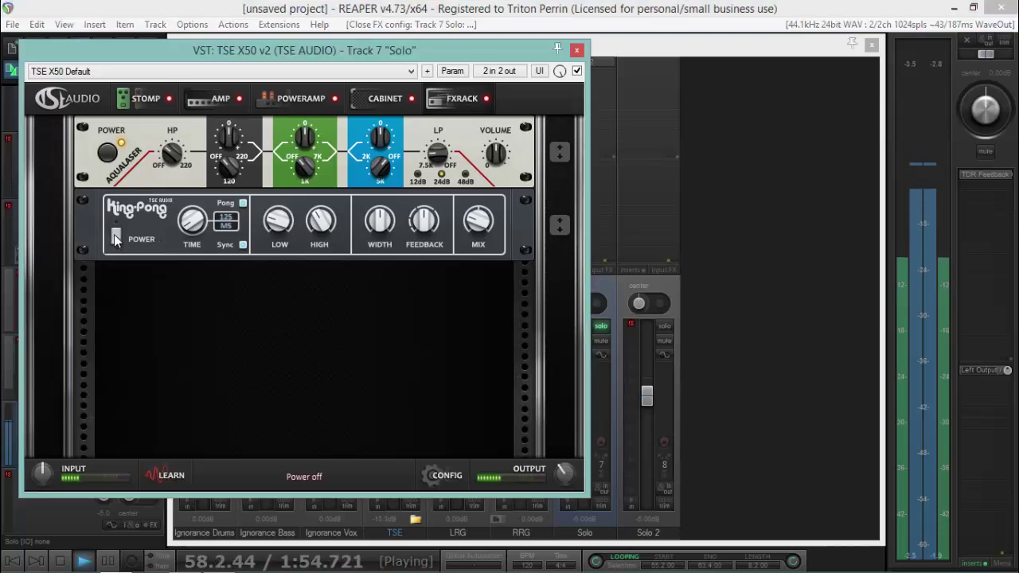
{"action": "left_click", "coordinate": [115, 237]}
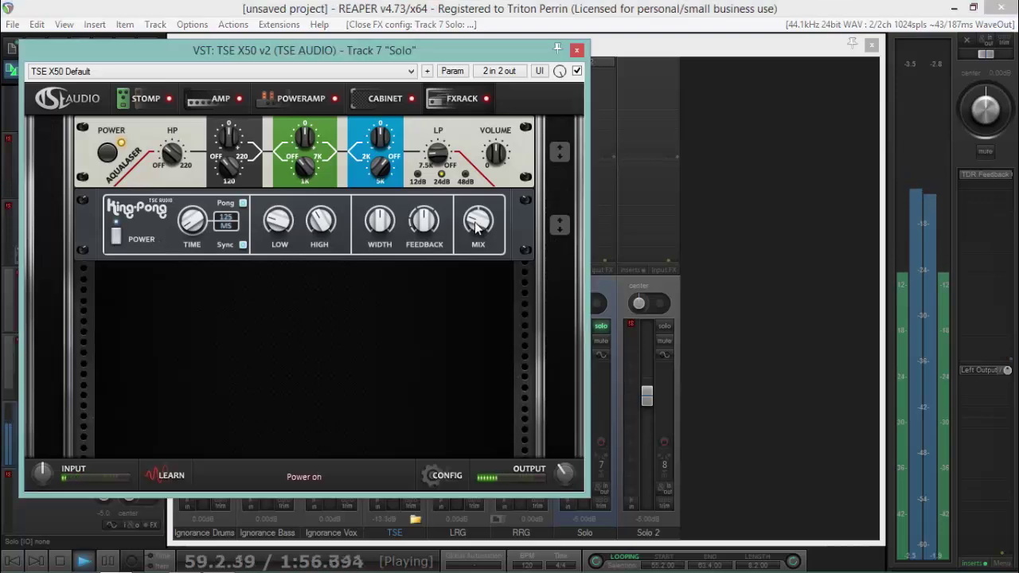
{"action": "mouse_move", "coordinate": [478, 195]}
{"action": "scroll", "coordinate": [479, 221], "scroll_direction": "up", "scroll_amount": 6}
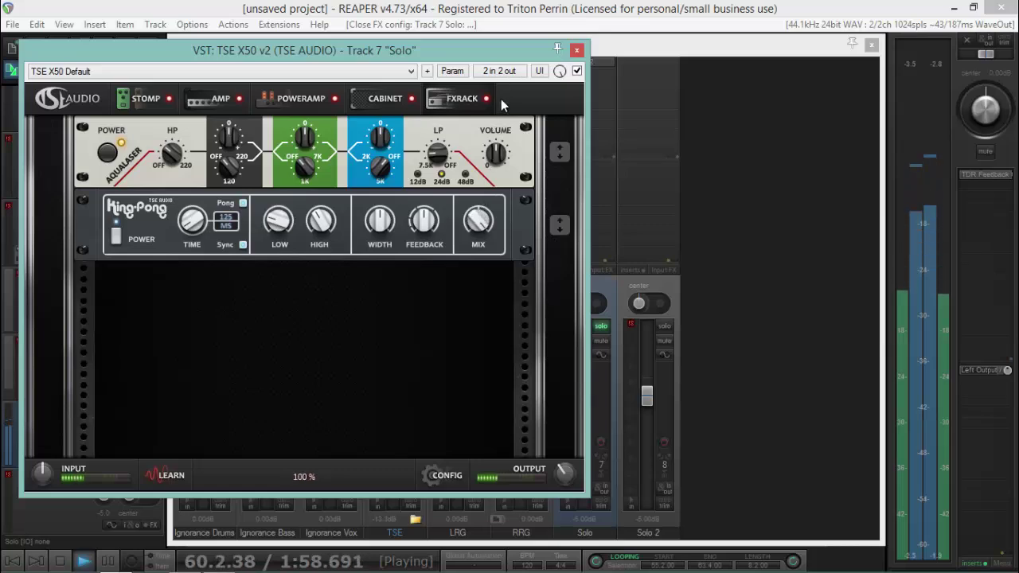
{"action": "left_click_drag", "start_coordinate": [478, 221], "coordinate": [462, 311]}
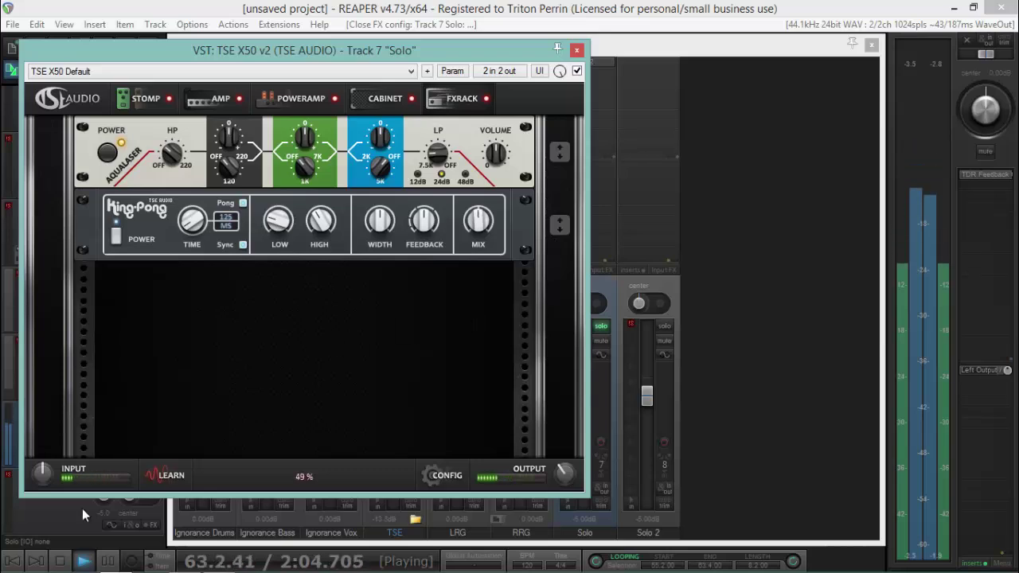
{"action": "left_click", "coordinate": [243, 203]}
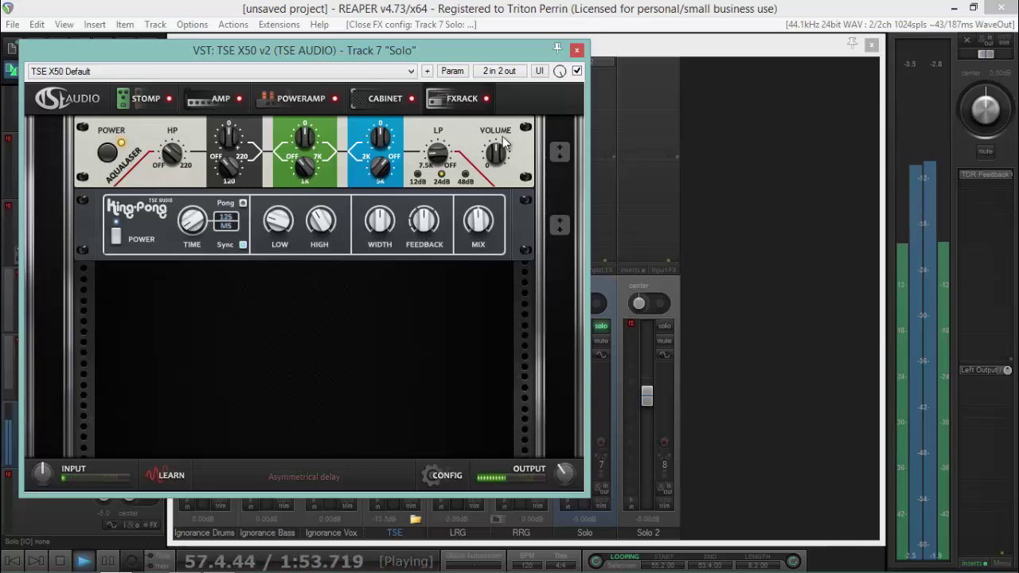
{"action": "mouse_move", "coordinate": [479, 220]}
{"action": "left_mouse_down"}
{"action": "mouse_move", "coordinate": [455, 290]}
{"action": "mouse_move", "coordinate": [458, 266]}
{"action": "left_mouse_up"}
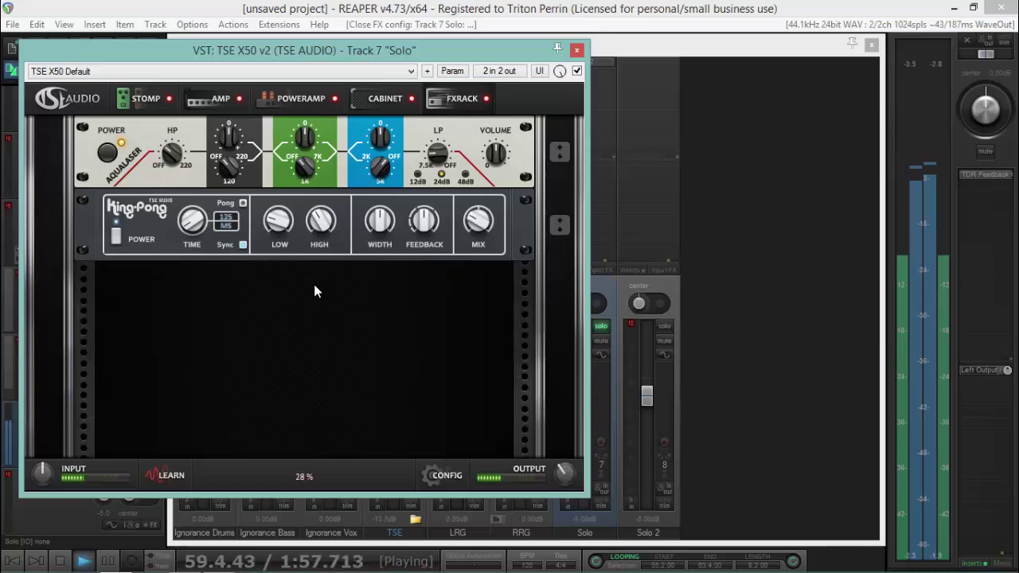
{"action": "left_click", "coordinate": [59, 564]}
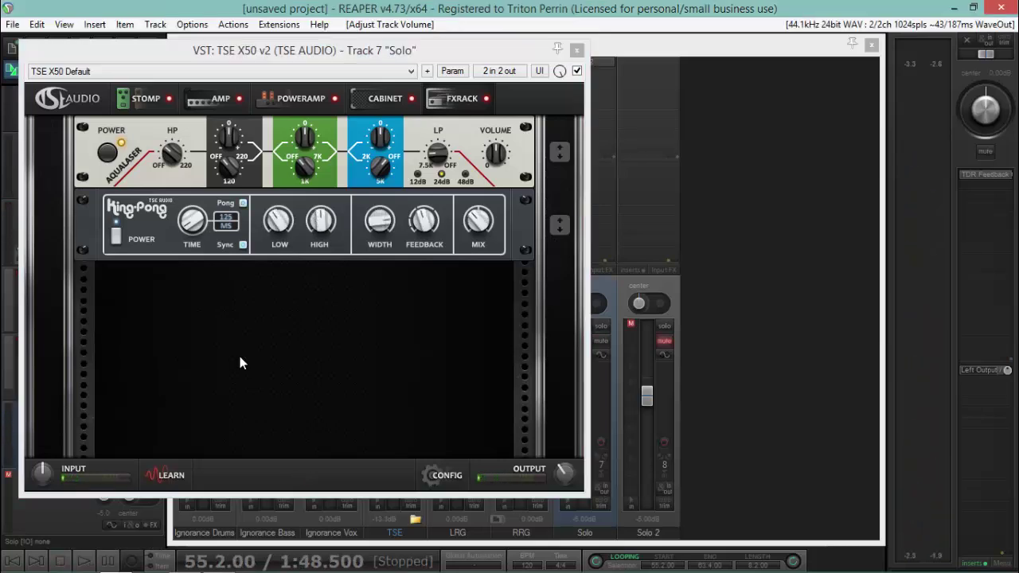
Move the King-Pong delay above the AquaLaser module in the Solo track's X50 rack
{"action": "left_click", "coordinate": [559, 225]}
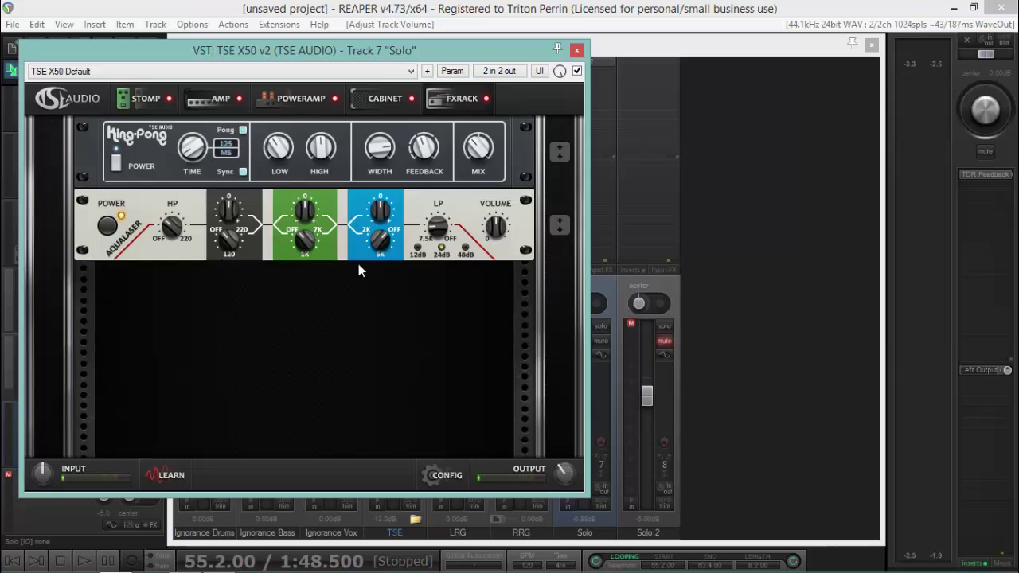
Unmute Solo 2 and copy the Solo track's TSE X50 v2 amp onto it
{"action": "key", "text": "Escape"}
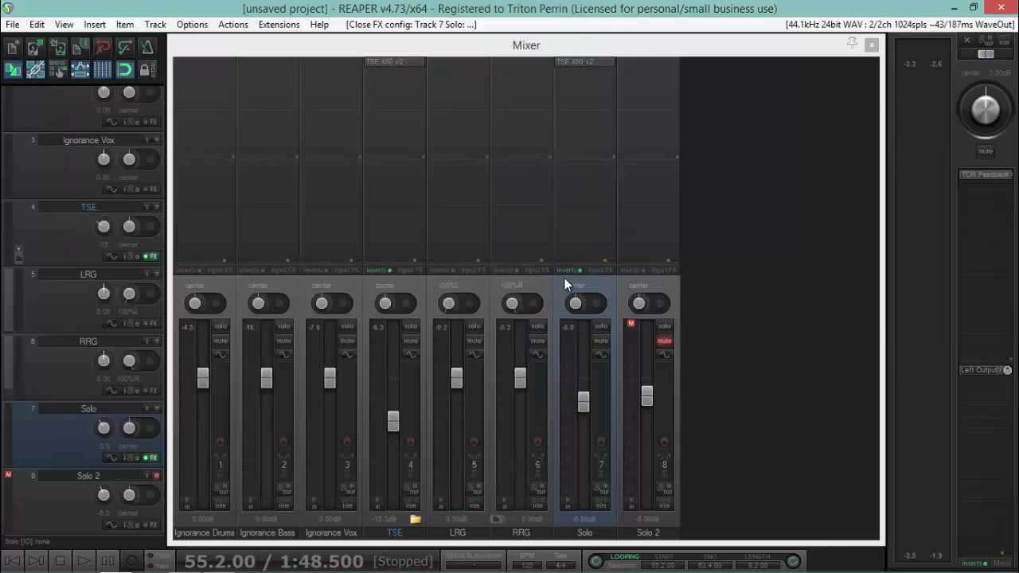
{"action": "left_click", "coordinate": [664, 341]}
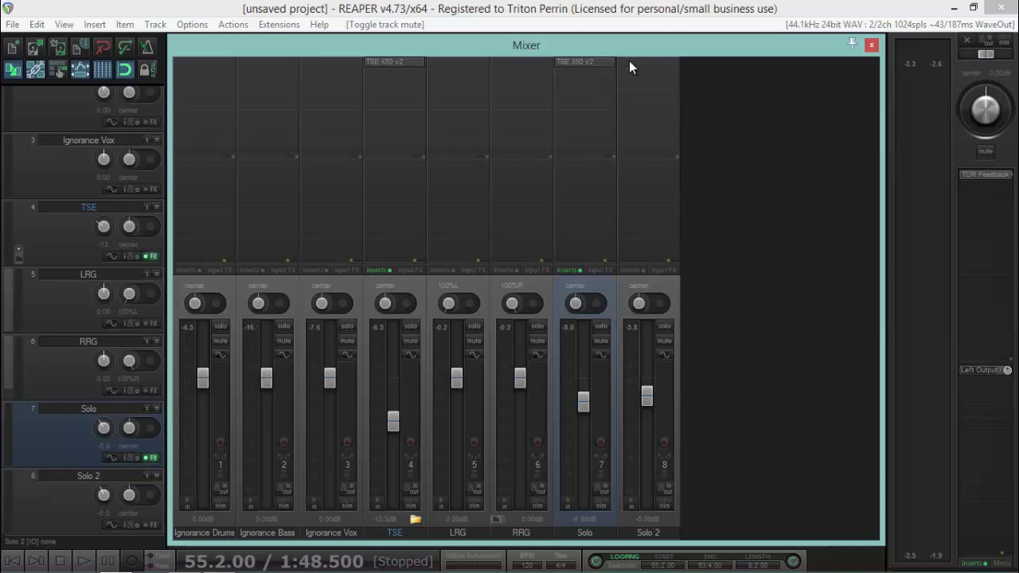
{"action": "left_click_drag", "start_coordinate": [629, 60], "coordinate": [629, 62]}
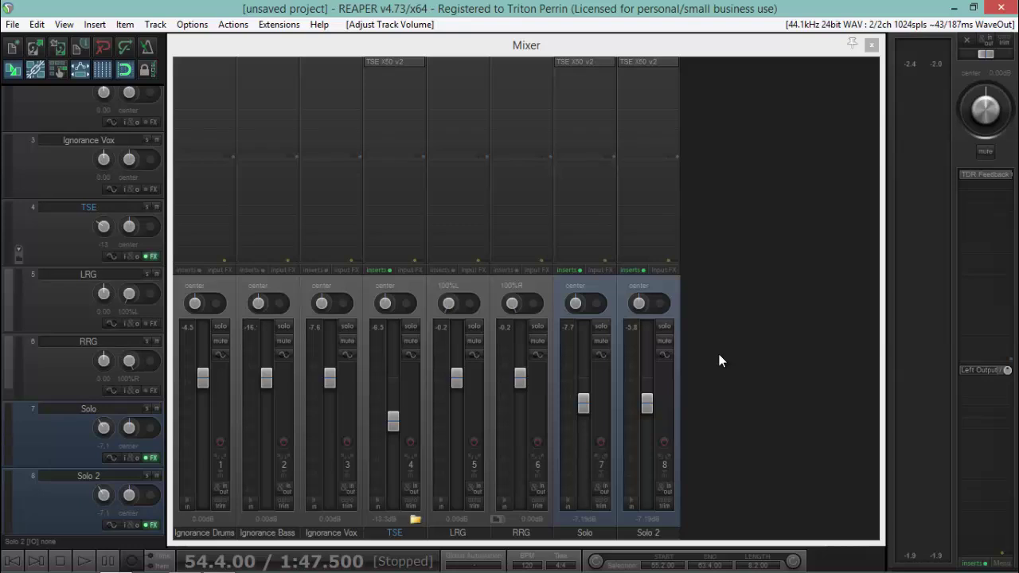
{"action": "left_click", "coordinate": [392, 63]}
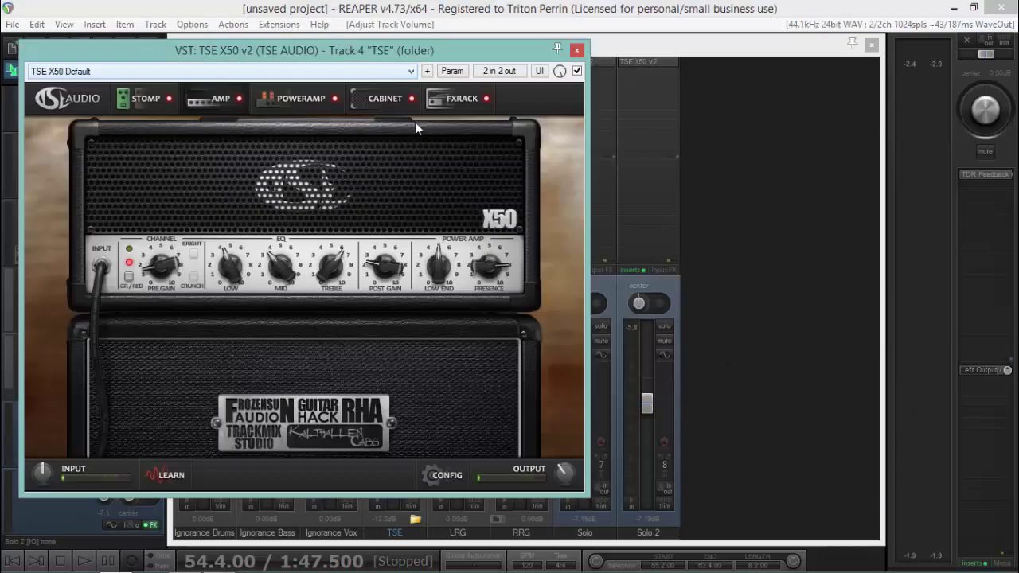
{"action": "left_click_drag", "start_coordinate": [387, 48], "coordinate": [557, 53]}
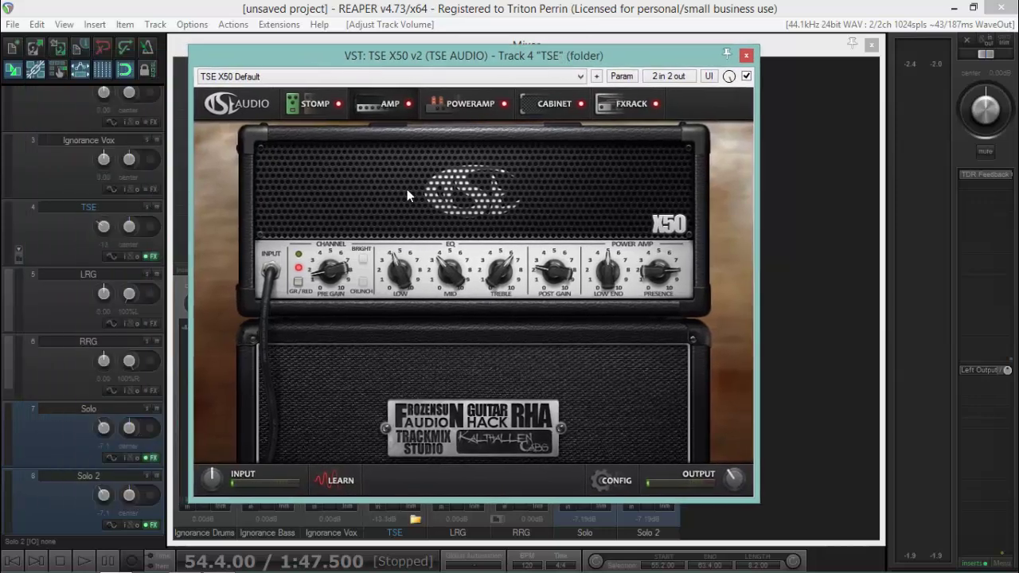
{"action": "left_click", "coordinate": [310, 109]}
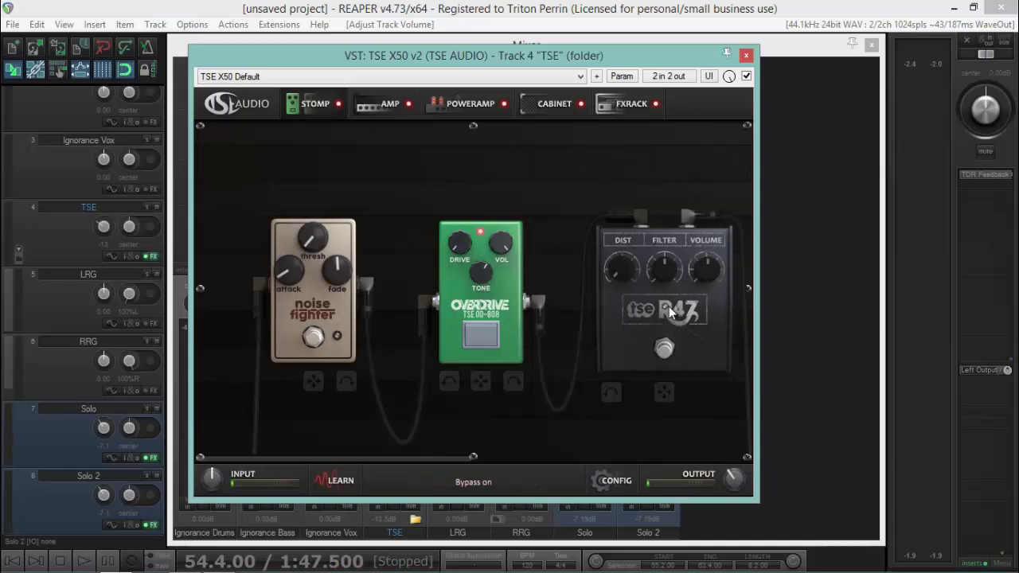
{"action": "left_click", "coordinate": [748, 59]}
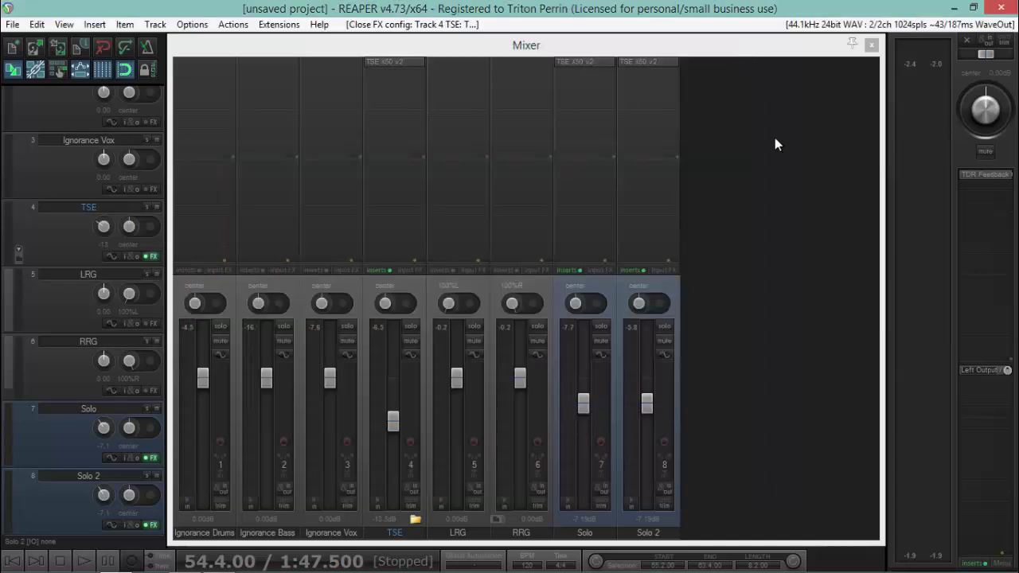